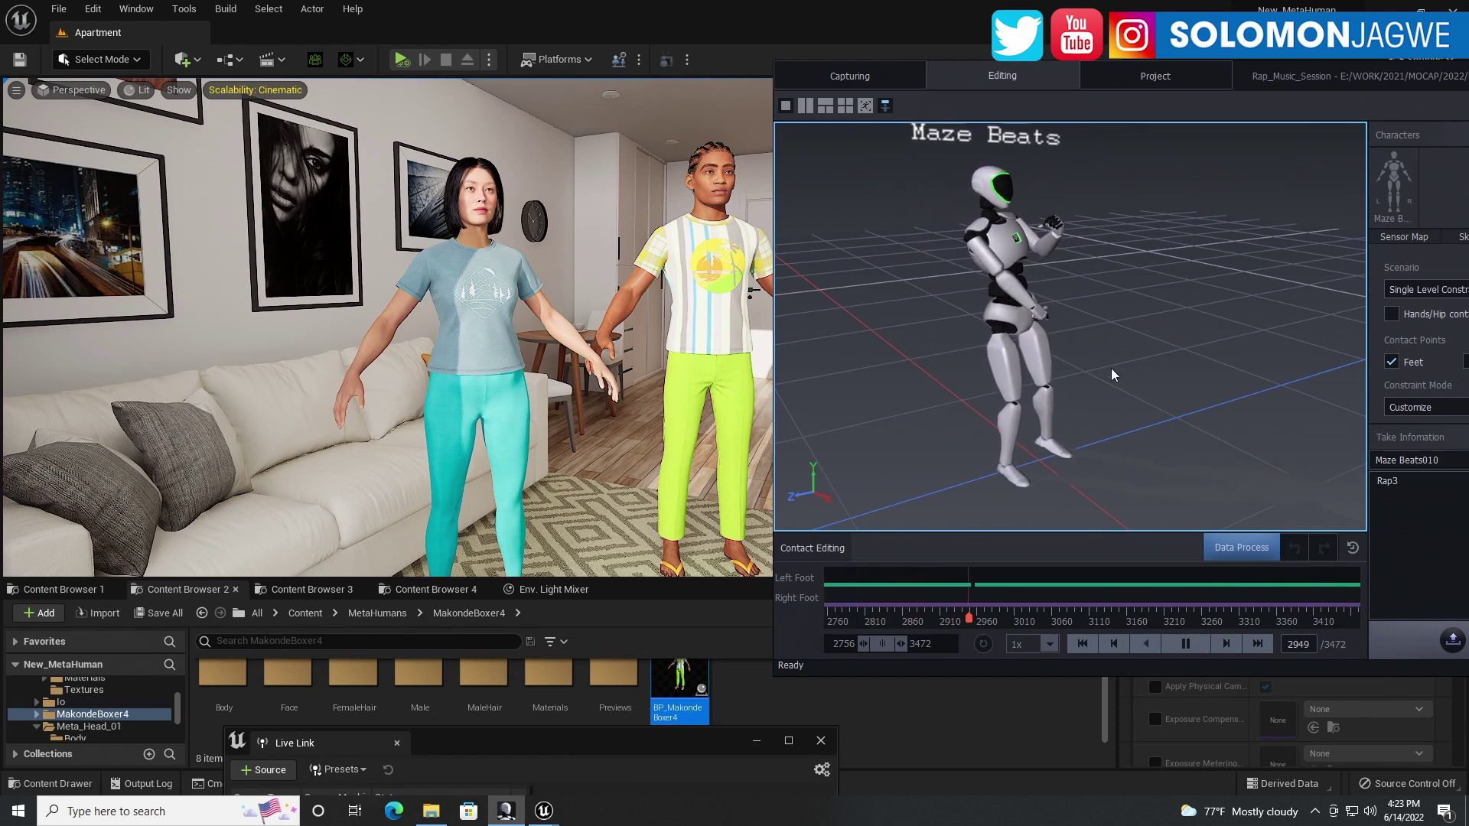
Orbit the Axis Studio view around the dancing robot.
left_click_drag(1111, 368, 1128, 398)
left_click_drag(991, 393, 1107, 366)
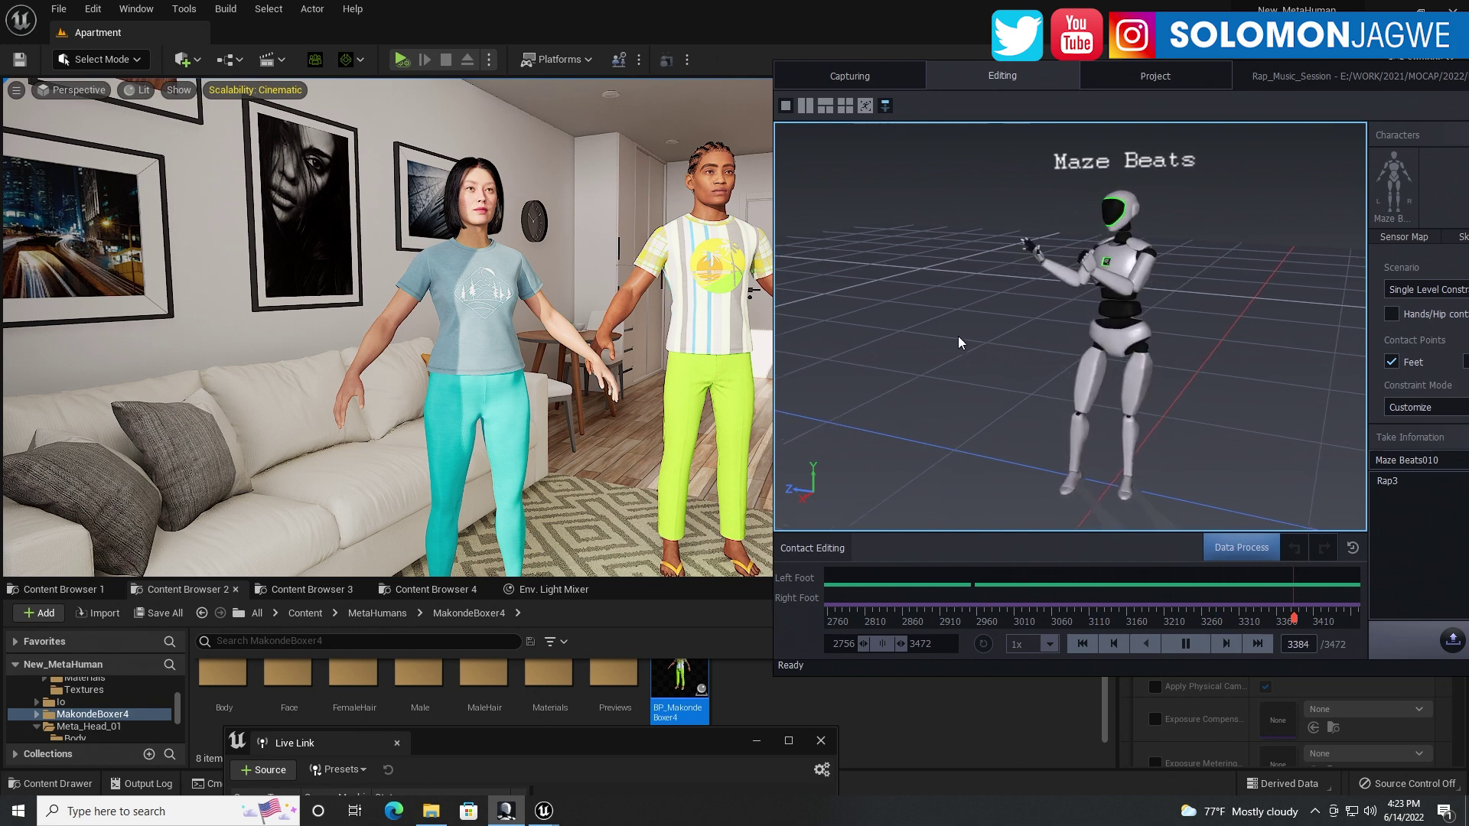
right_click(934, 313)
left_click(1085, 329)
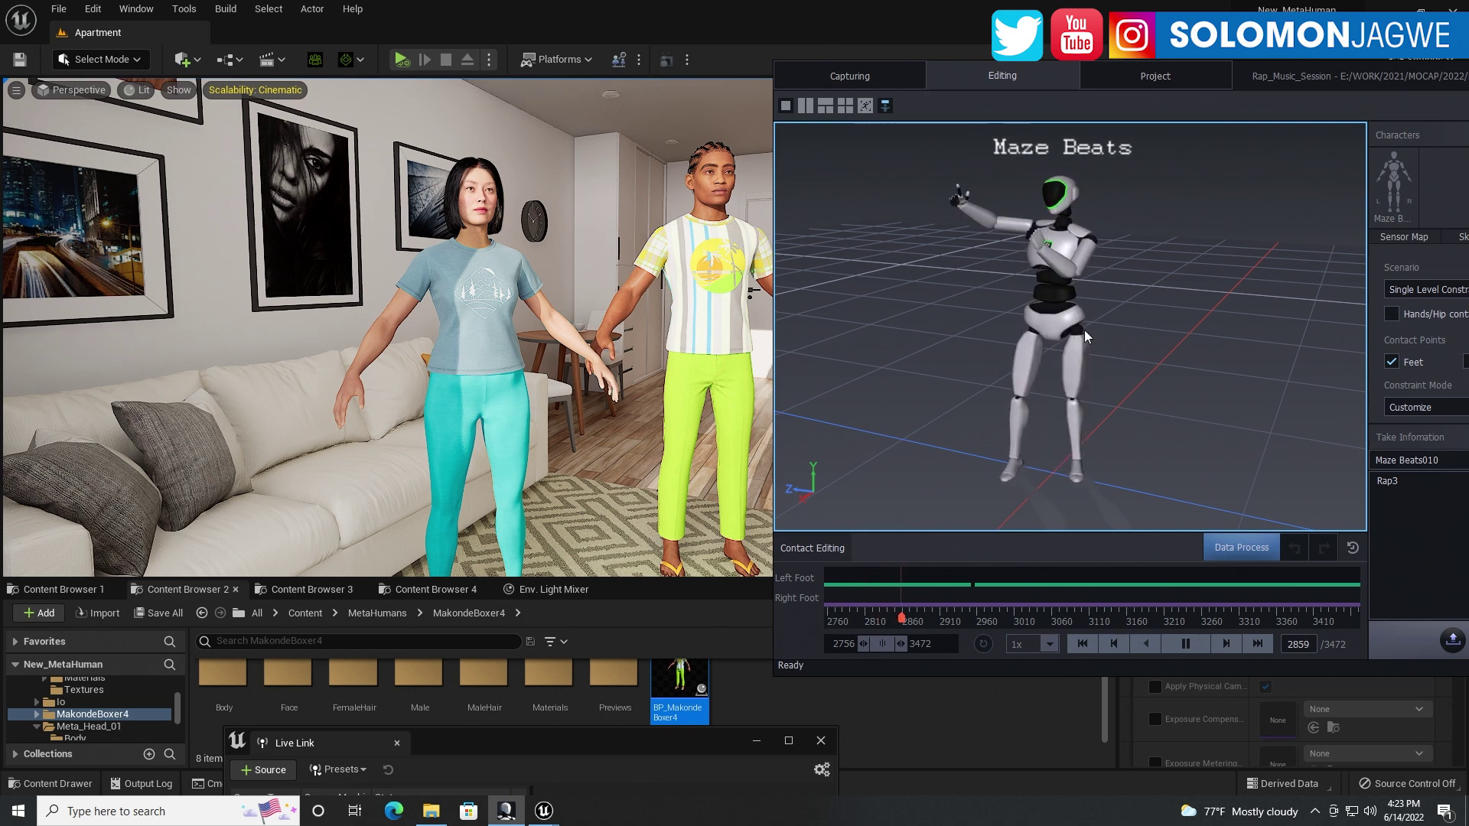
right_click(1094, 334)
left_click(961, 310)
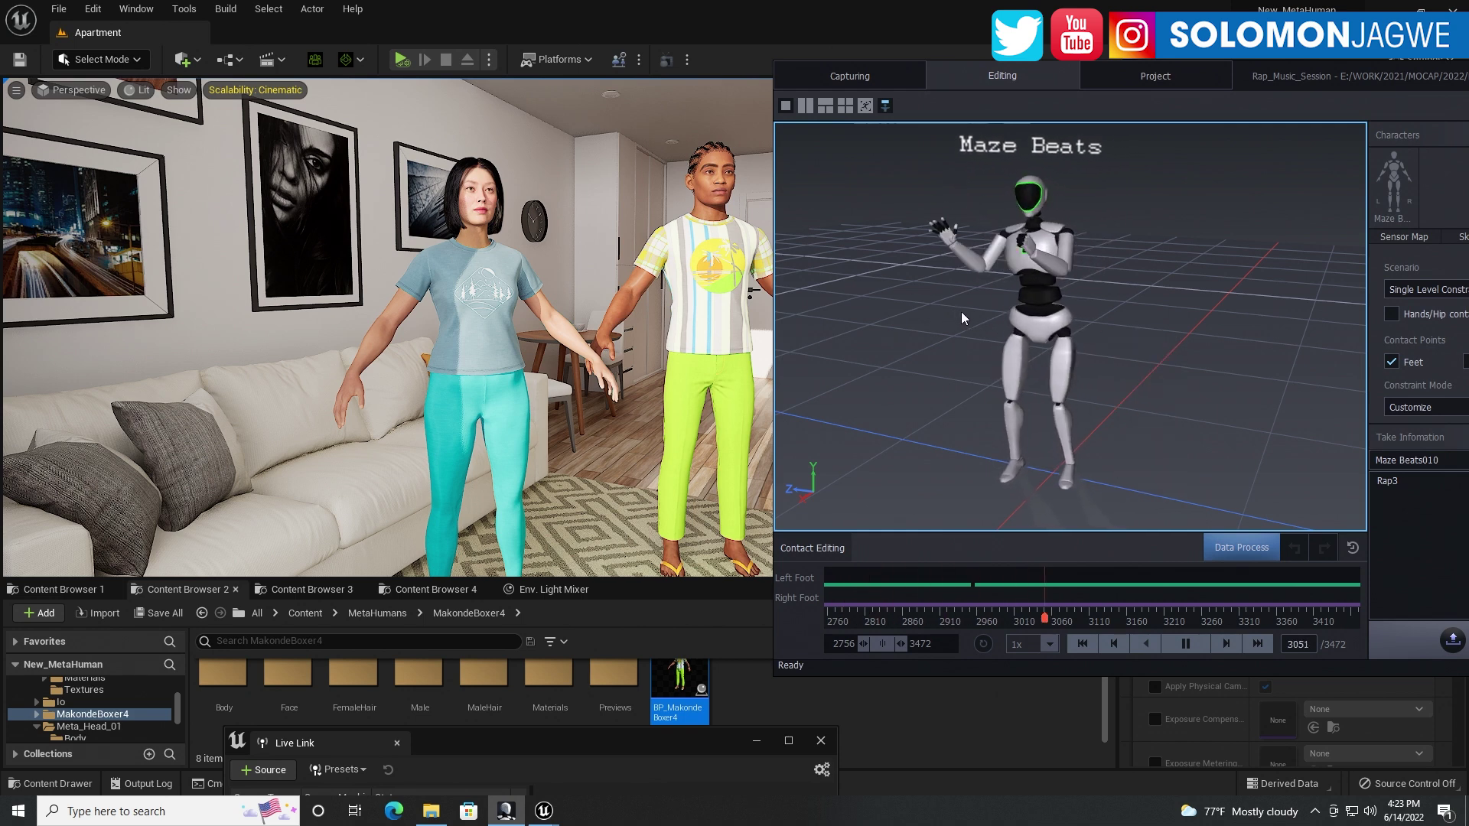
mouse_move(961, 310)
left_mouse_down()
mouse_move(1292, 347)
mouse_move(1226, 301)
mouse_move(1135, 356)
mouse_move(1159, 356)
mouse_move(904, 297)
mouse_move(1080, 314)
mouse_move(1105, 297)
mouse_move(1054, 318)
mouse_move(1138, 272)
mouse_move(937, 324)
left_mouse_up()
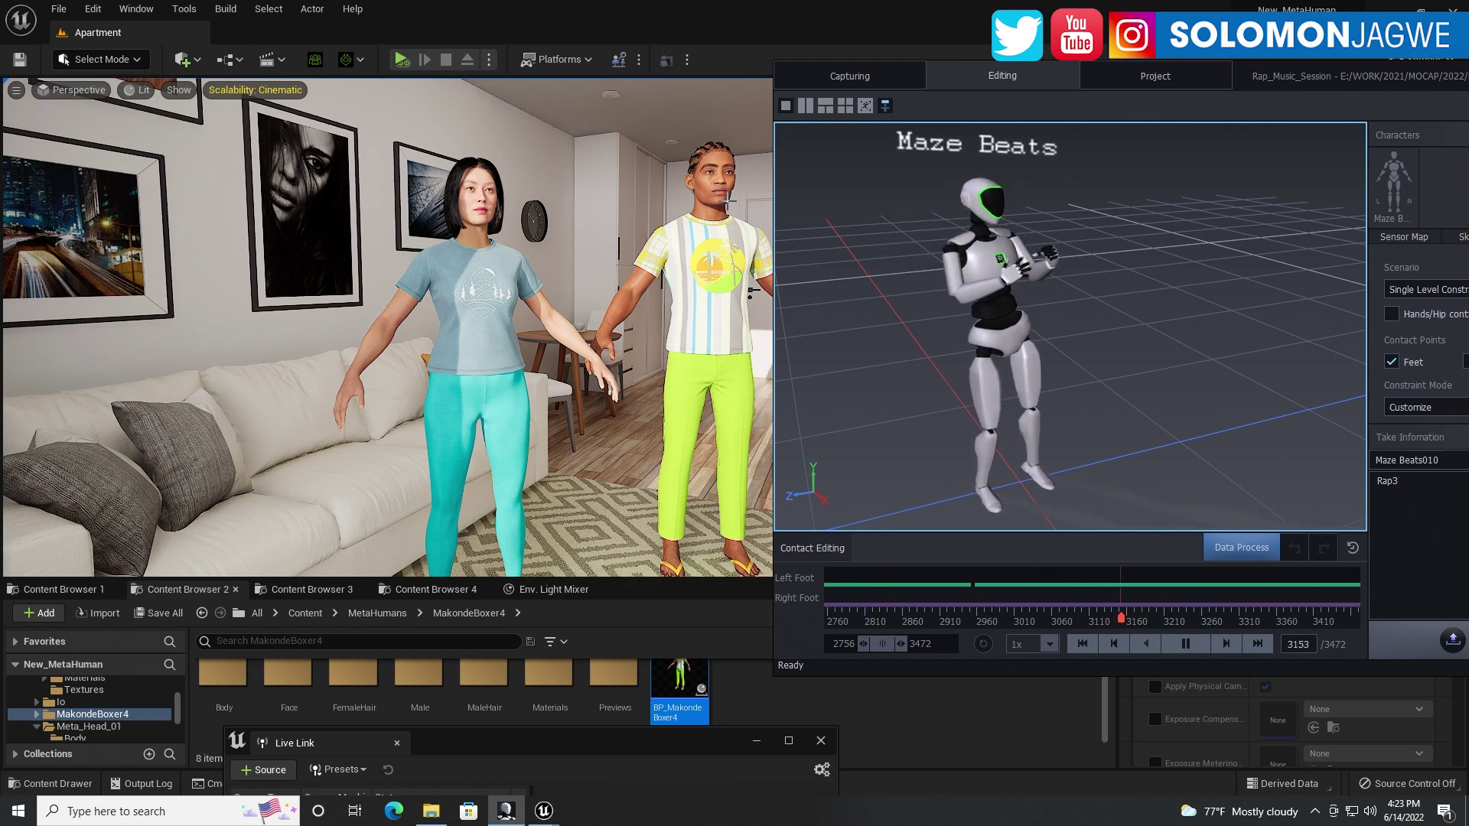
Zoom and orbit the Unreal apartment view to frame both MetaHumans up close.
left_click(474, 214)
scroll(474, 214, "up", 5)
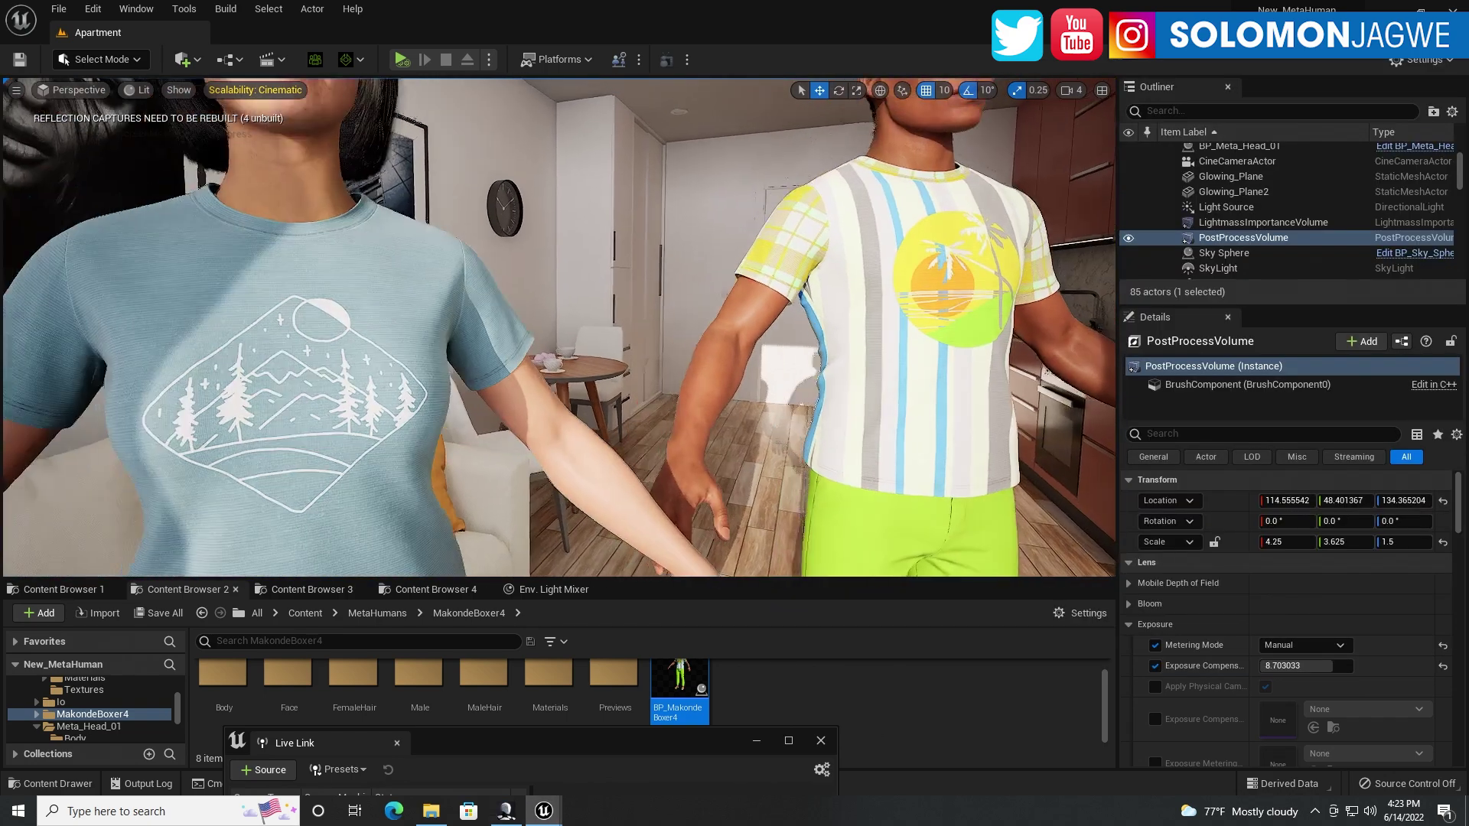
scroll(559, 329, "up", 5)
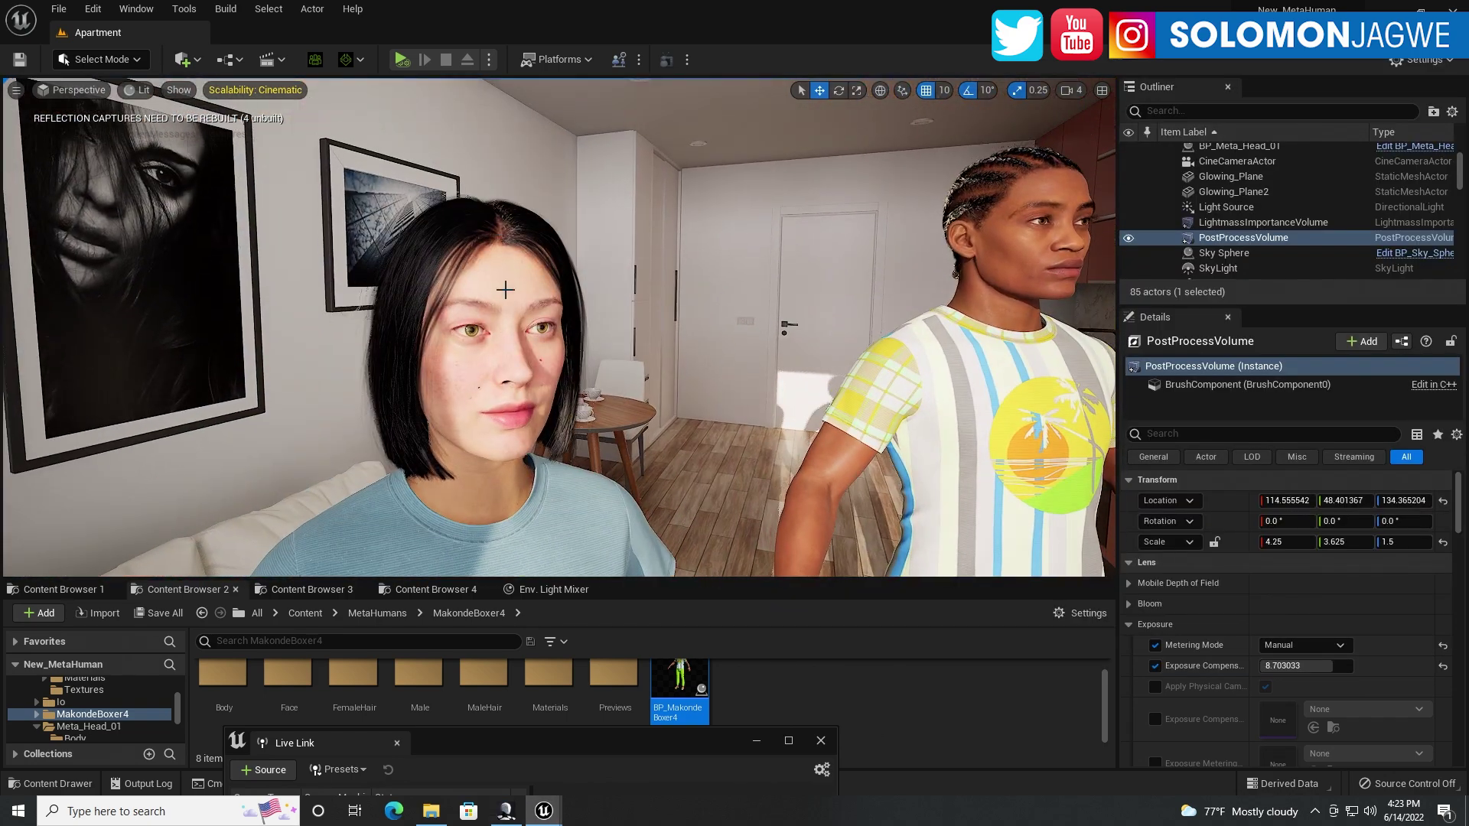
scroll(558, 329, "down", 5)
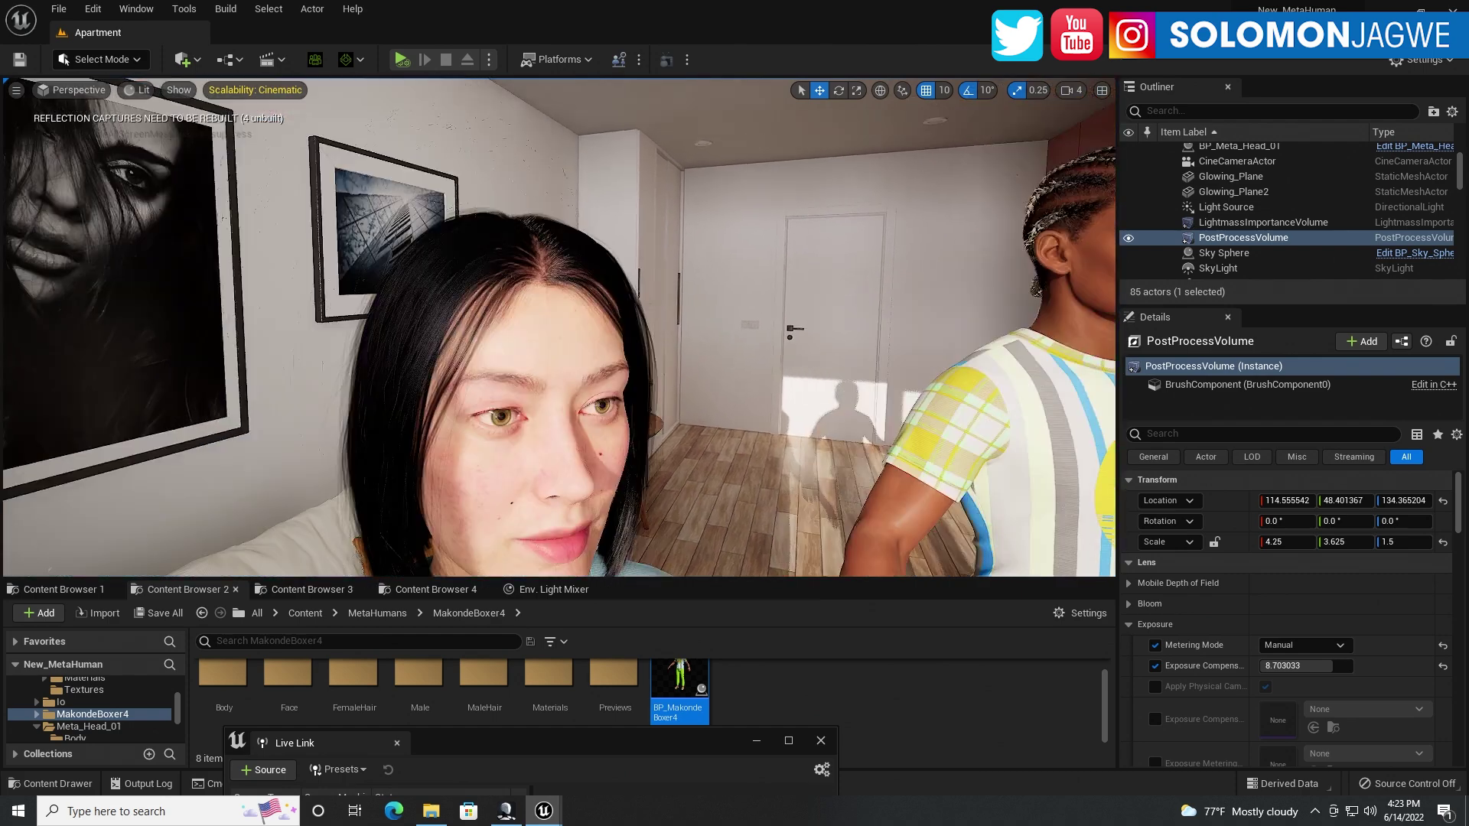
scroll(559, 329, "up", 5)
right_click_drag(546, 315, 731, 332)
scroll(730, 333, "up", 6)
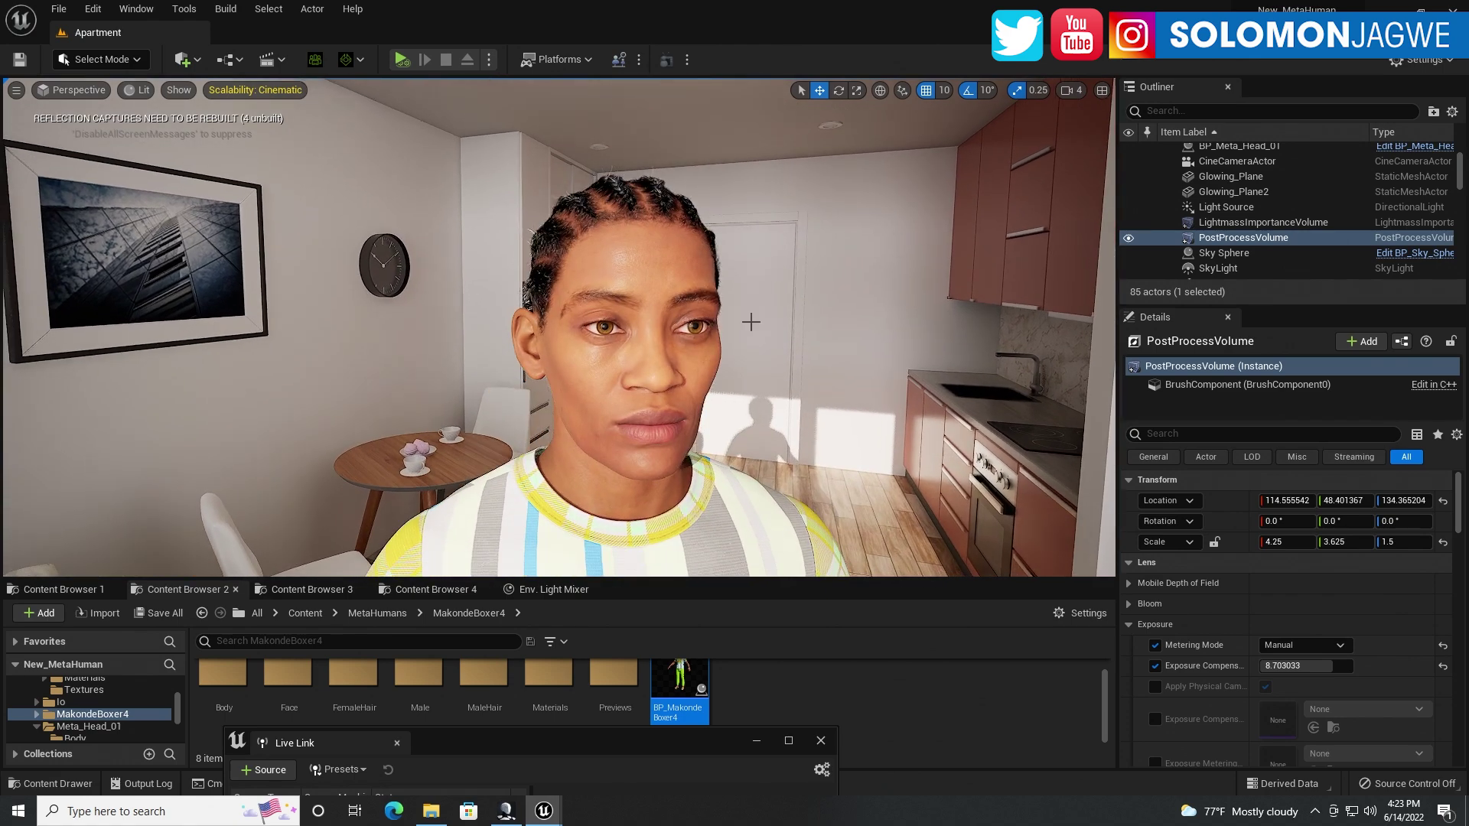
scroll(677, 347, "down", 8)
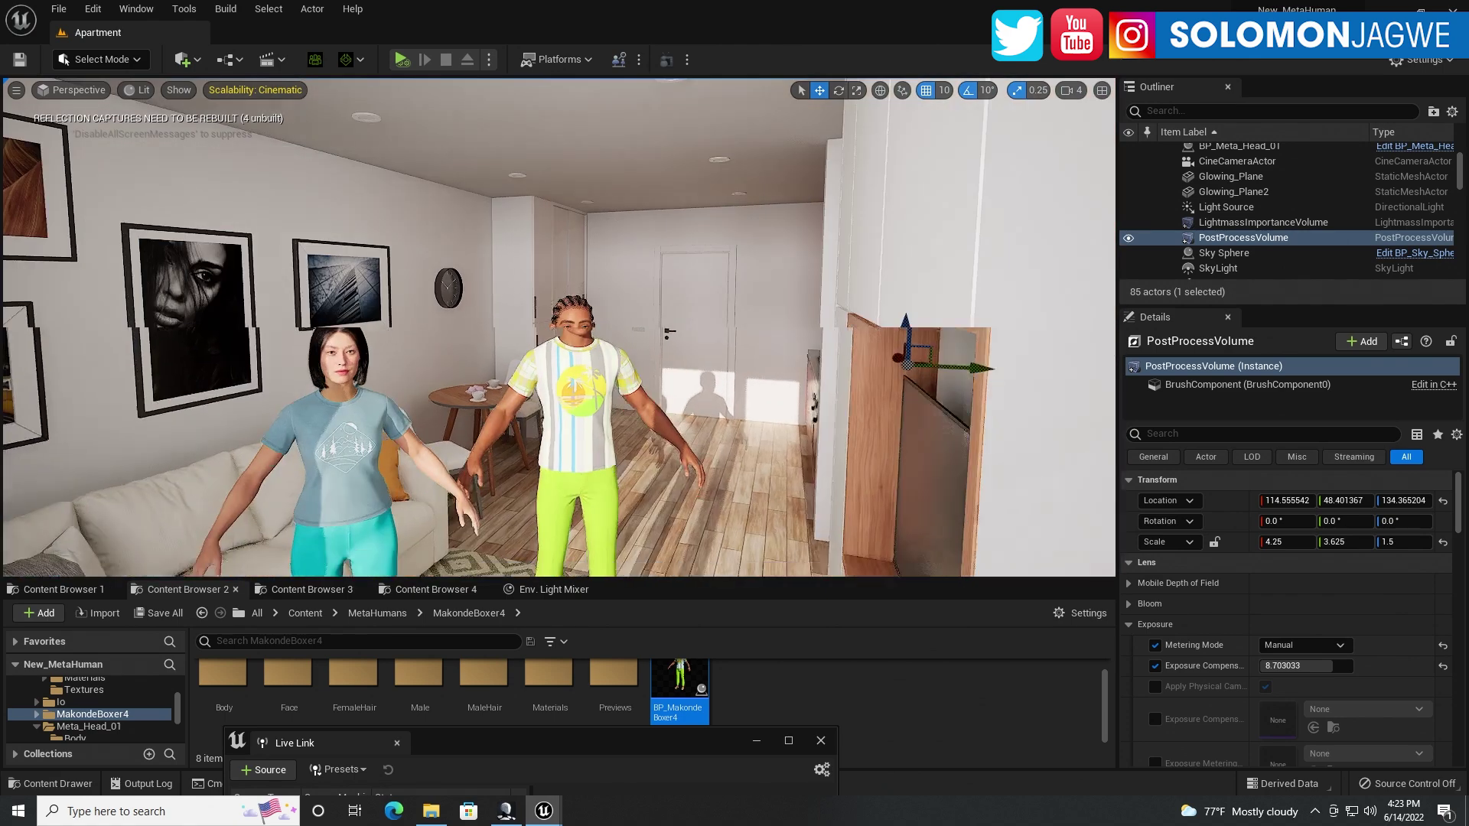
scroll(677, 347, "up", 2)
right_click_drag(677, 346, 654, 346)
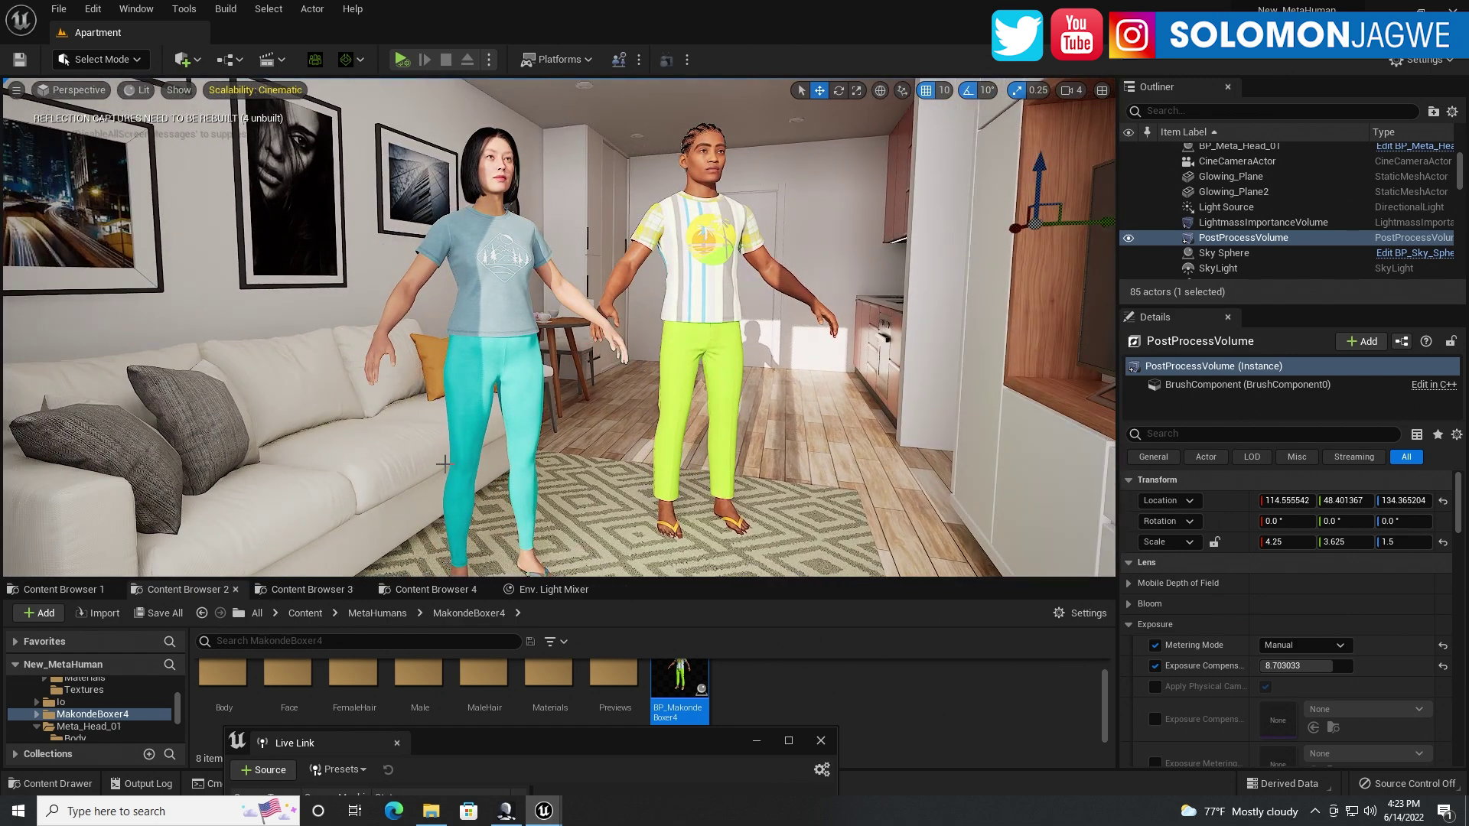
Pause the Maze Beats take and set its range start to 2955 and end to 3324.
left_click(505, 811)
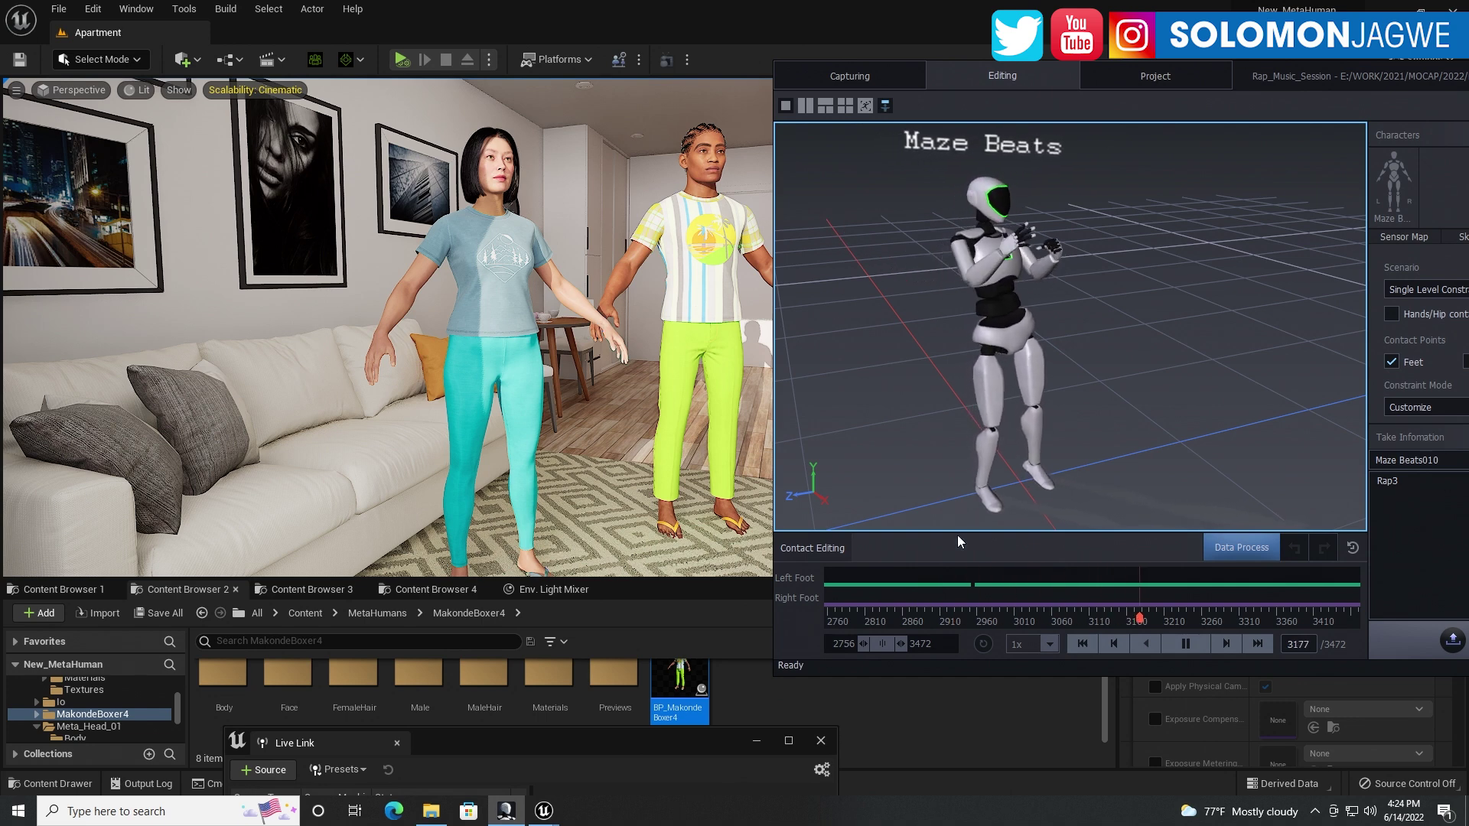
left_click(1184, 644)
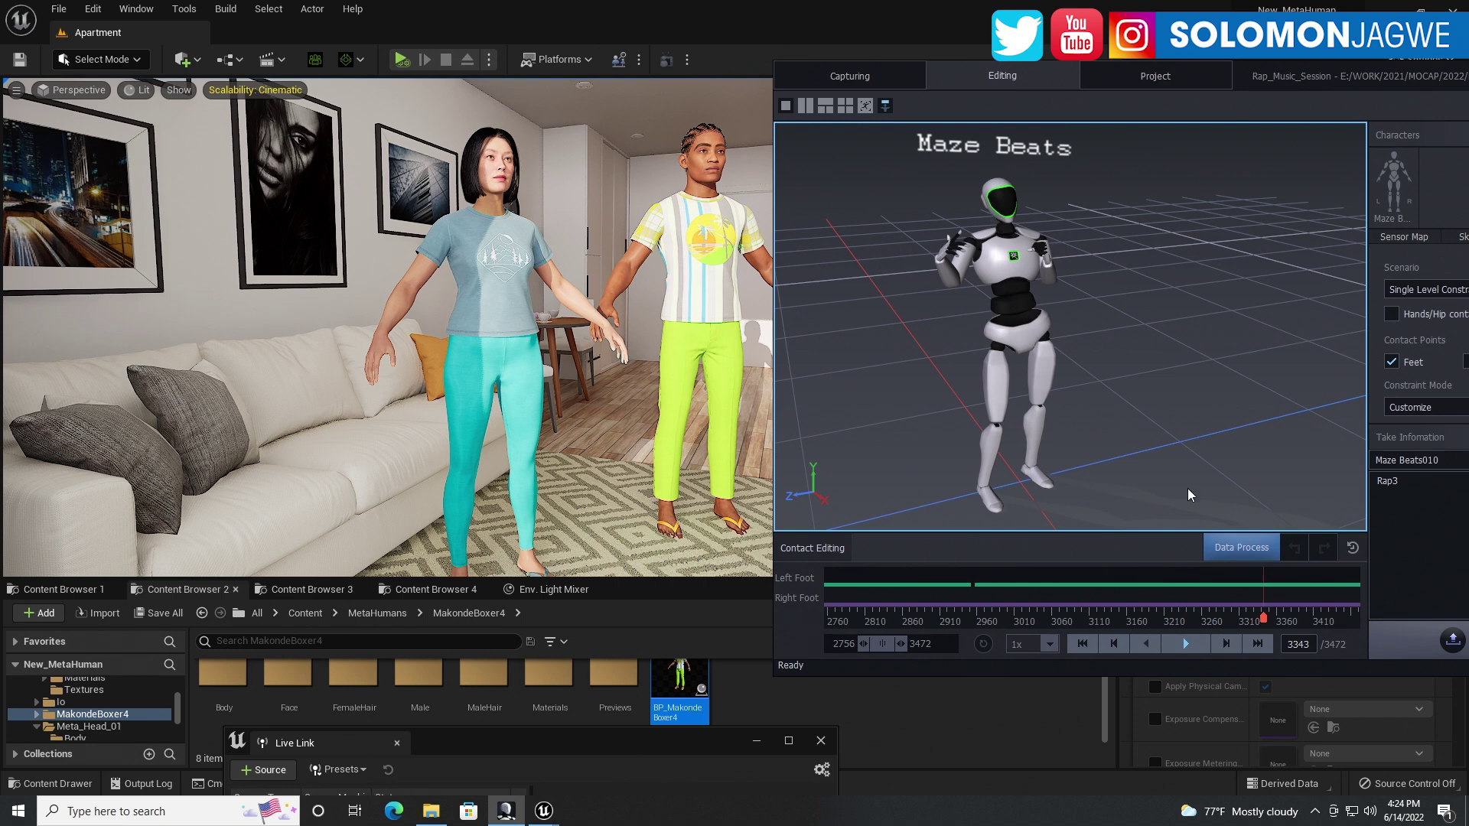
left_click(933, 617)
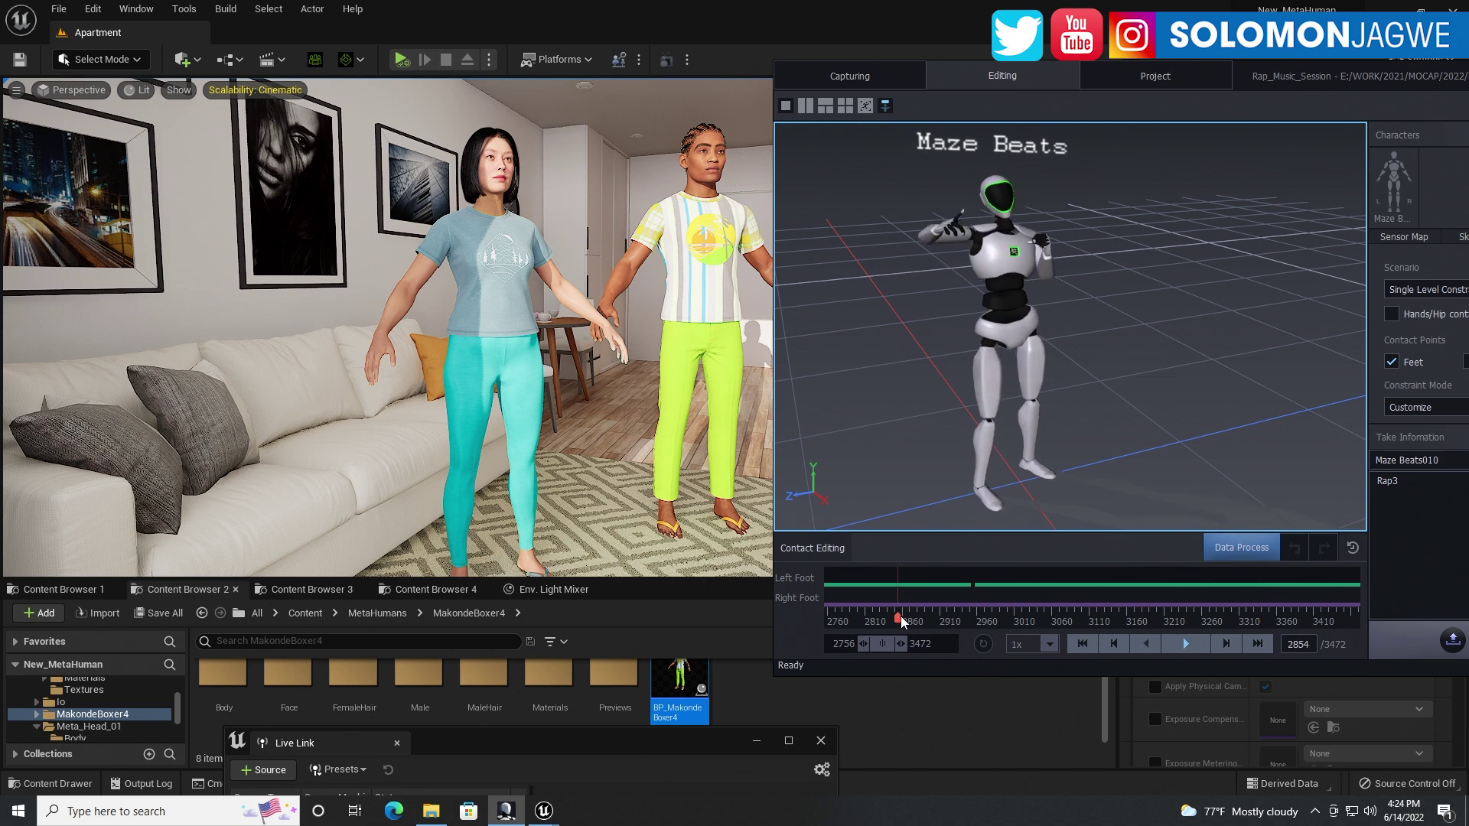
left_click_drag(932, 616, 954, 617)
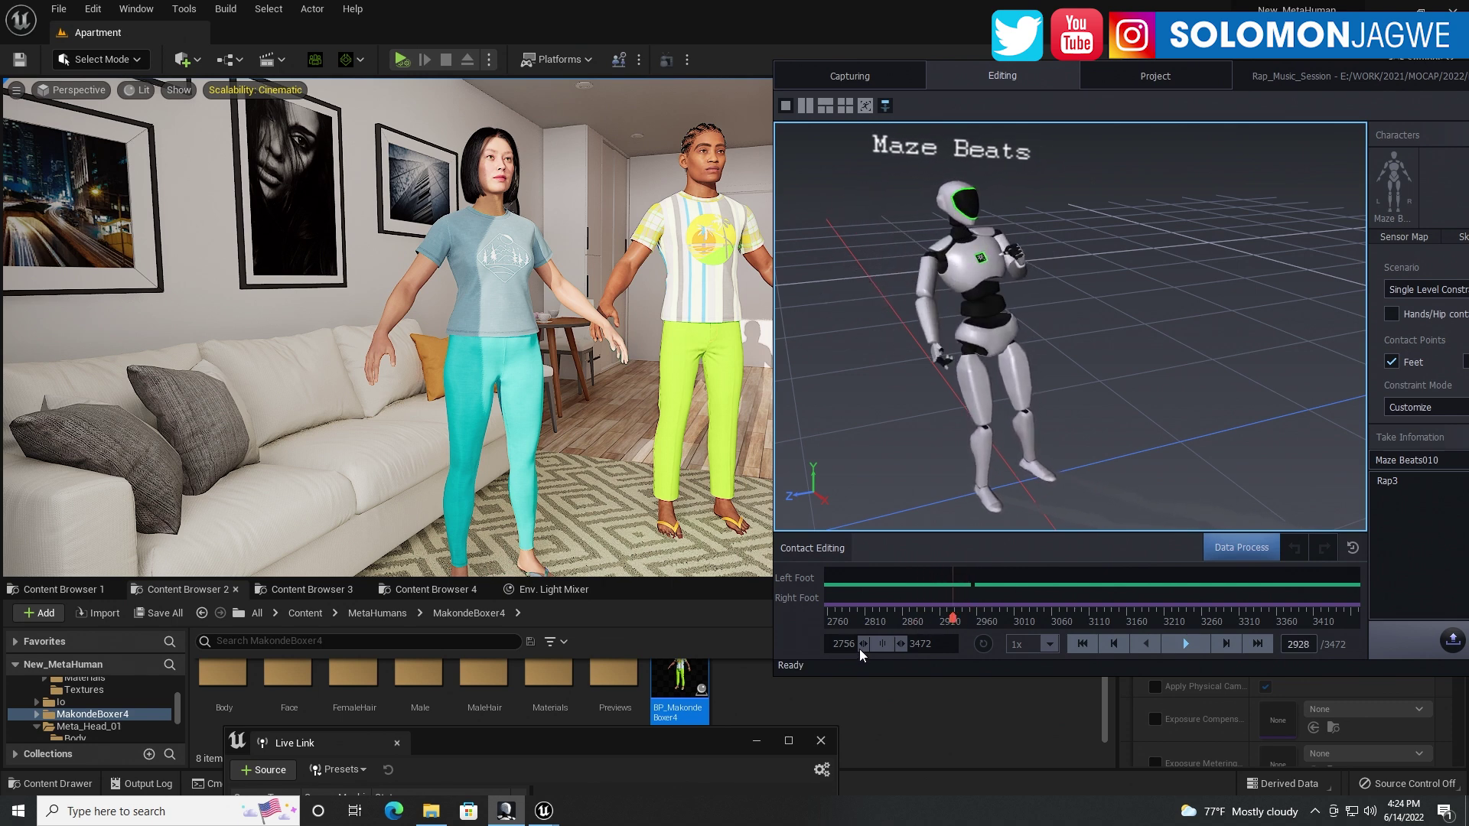
left_click_drag(866, 644, 868, 646)
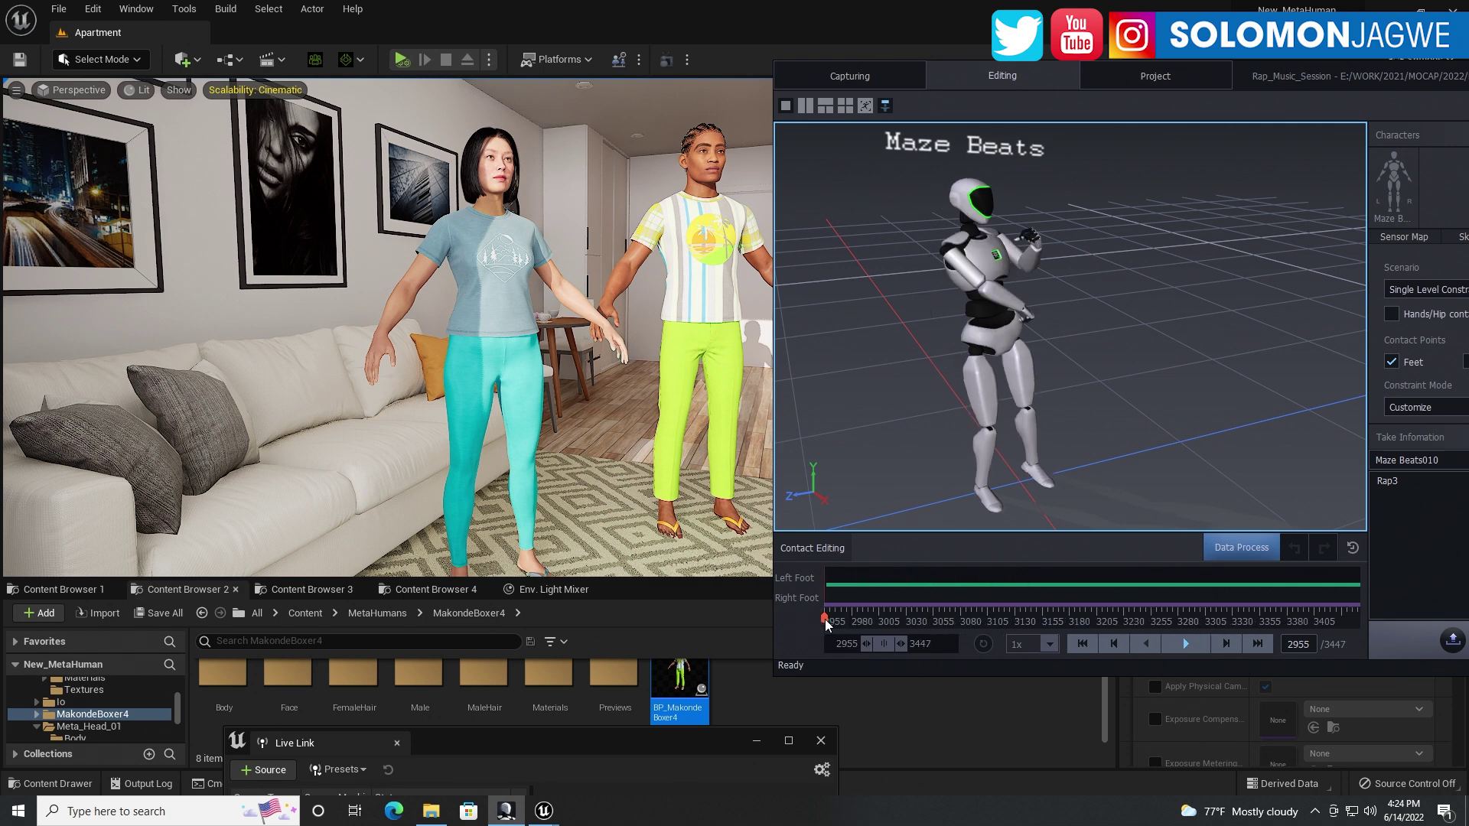
left_click_drag(843, 618, 1304, 616)
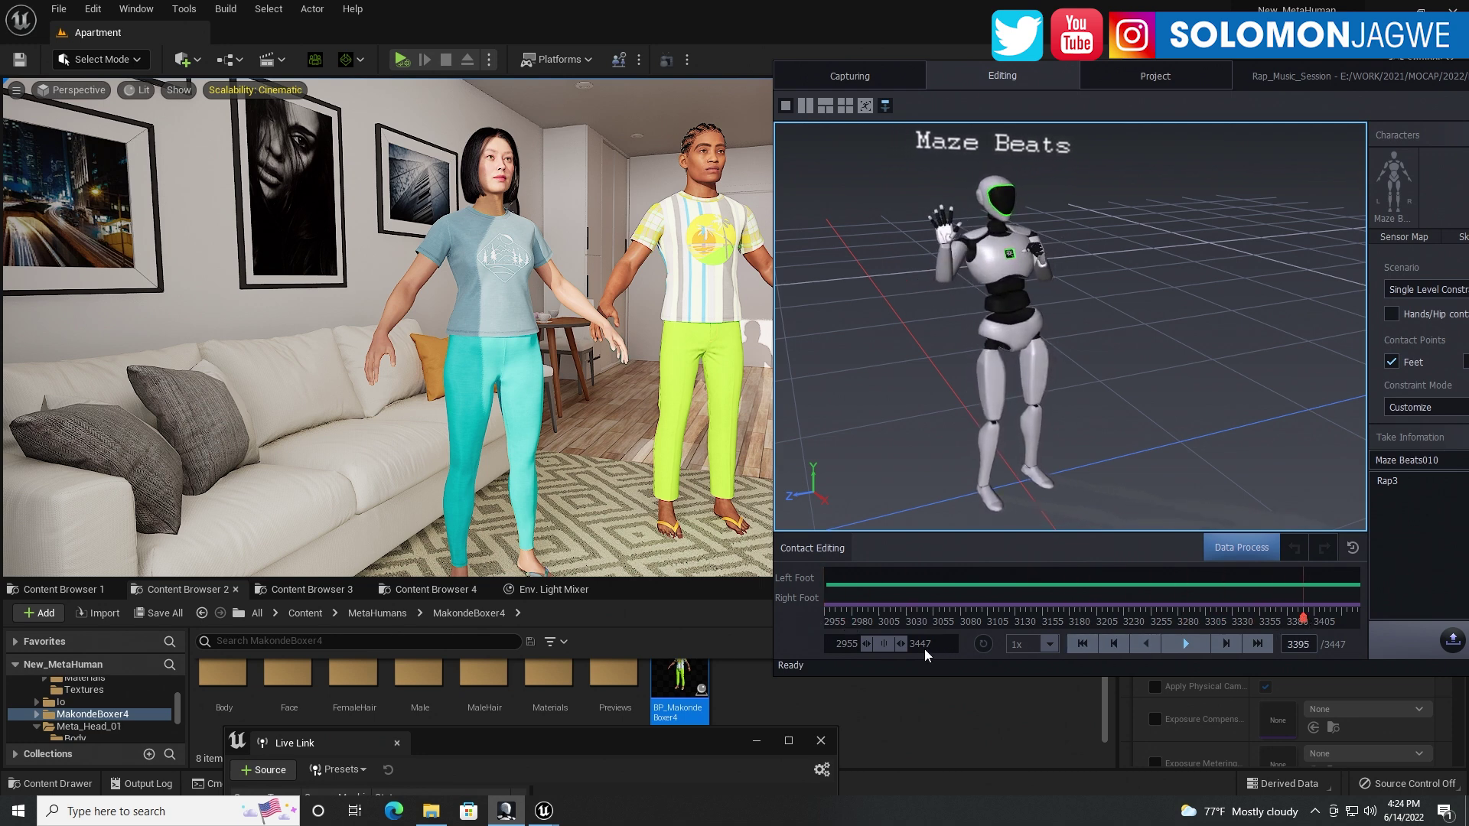
left_click(904, 644)
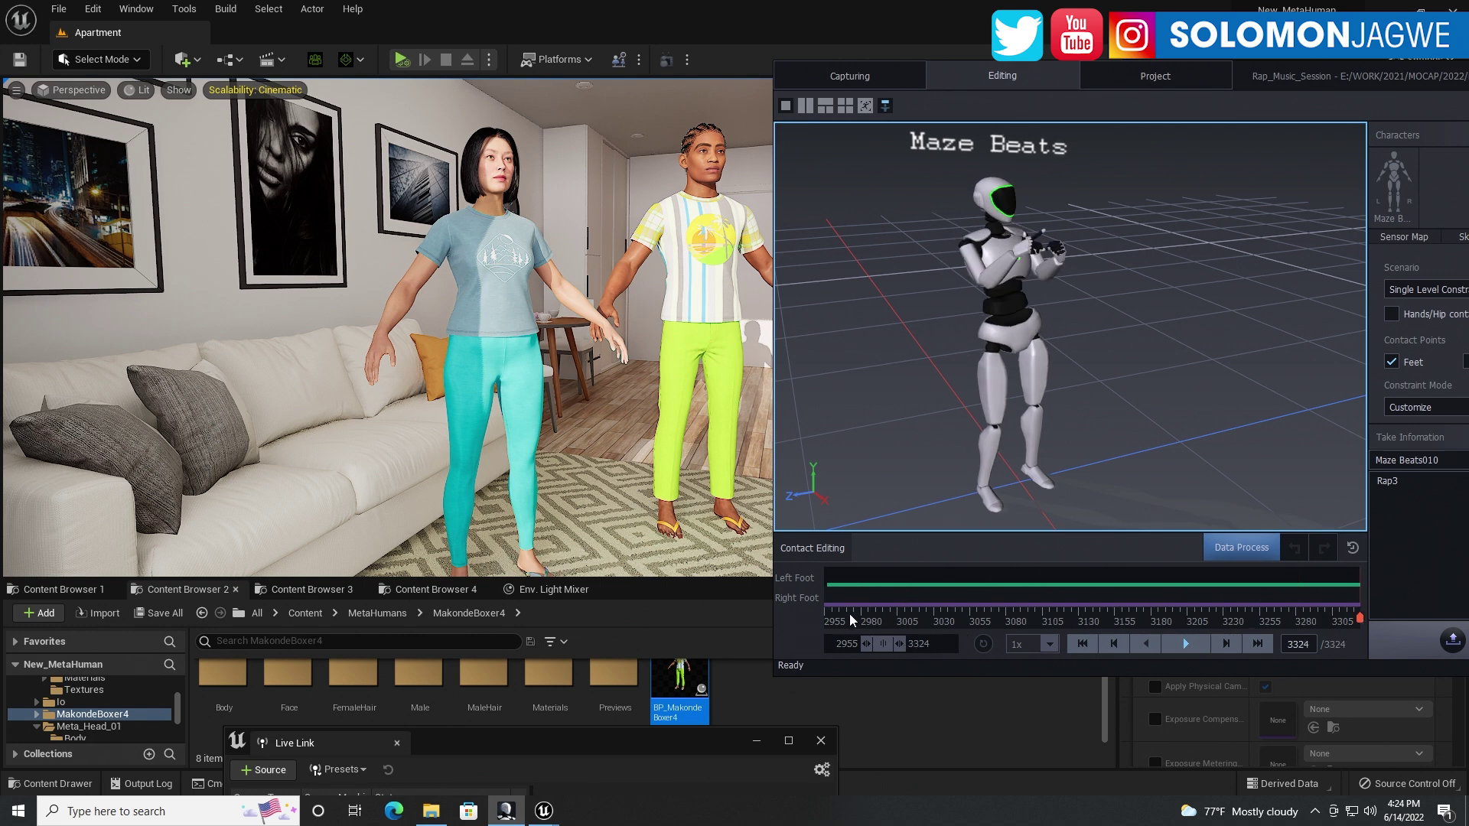
left_click_drag(849, 618, 999, 613)
Turn off looping and play the trimmed range once, pausing at frame 3129.
left_click(1186, 642)
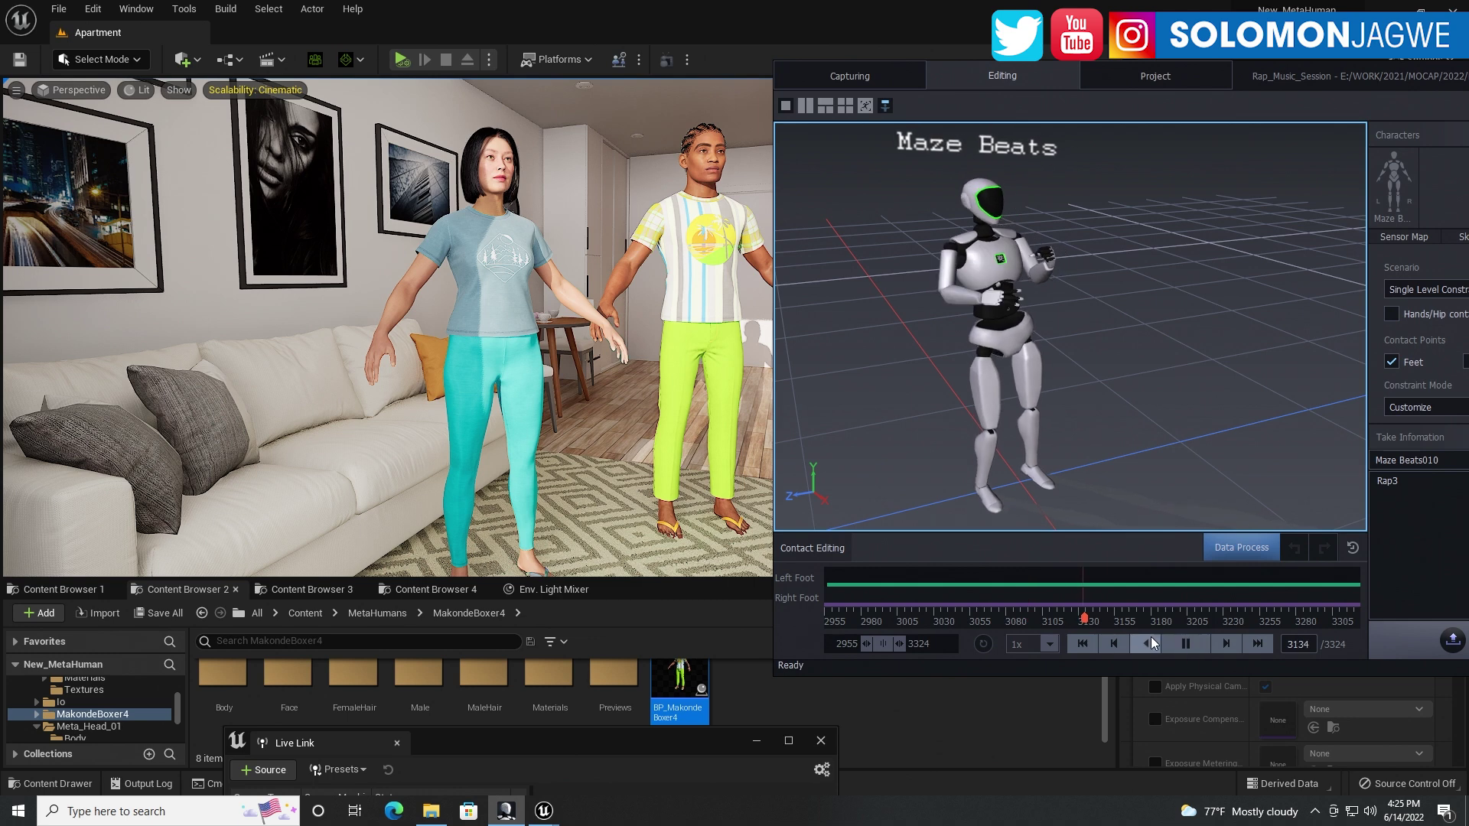
left_click(983, 644)
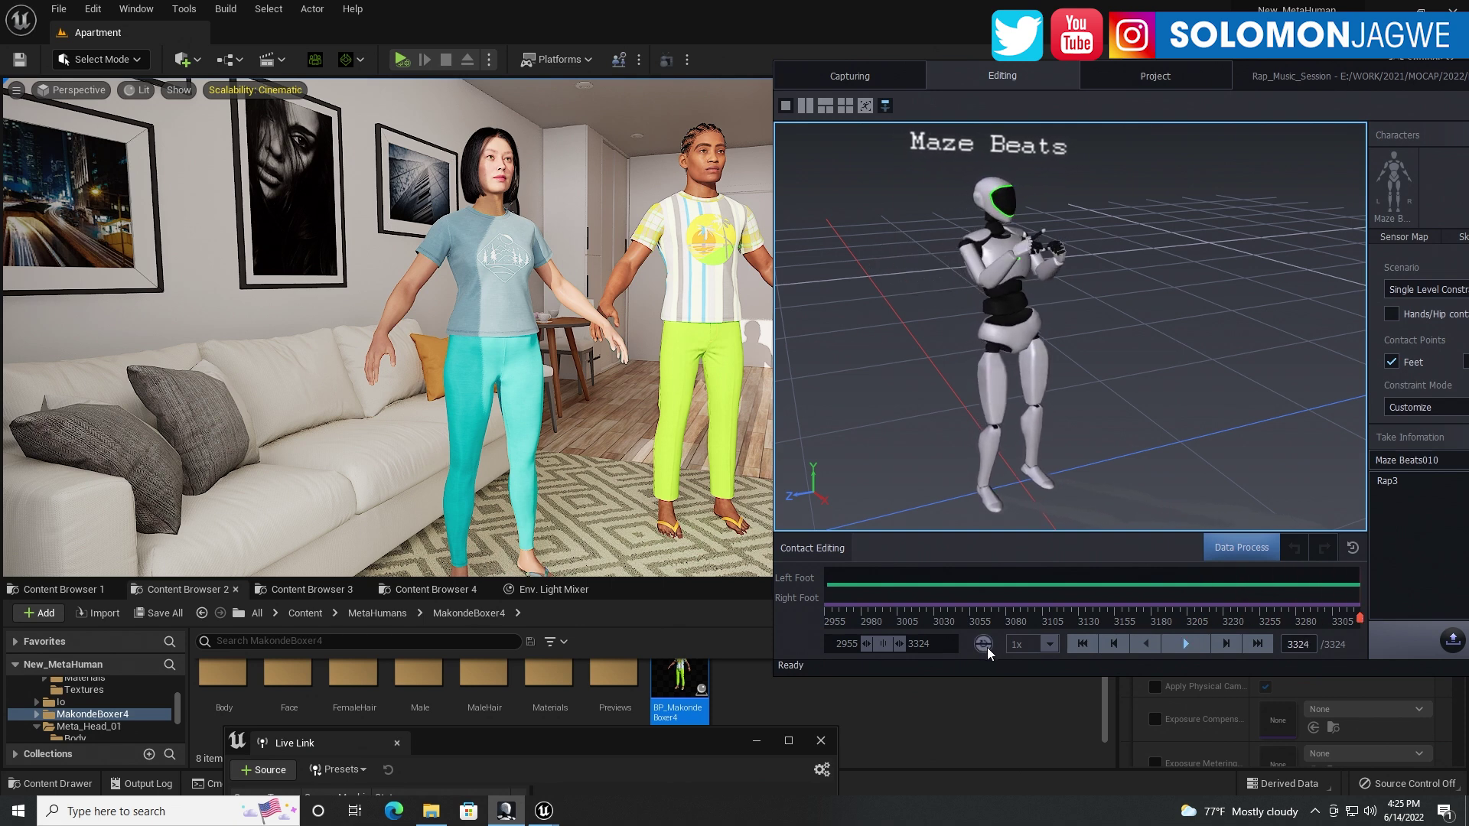
left_click(1185, 644)
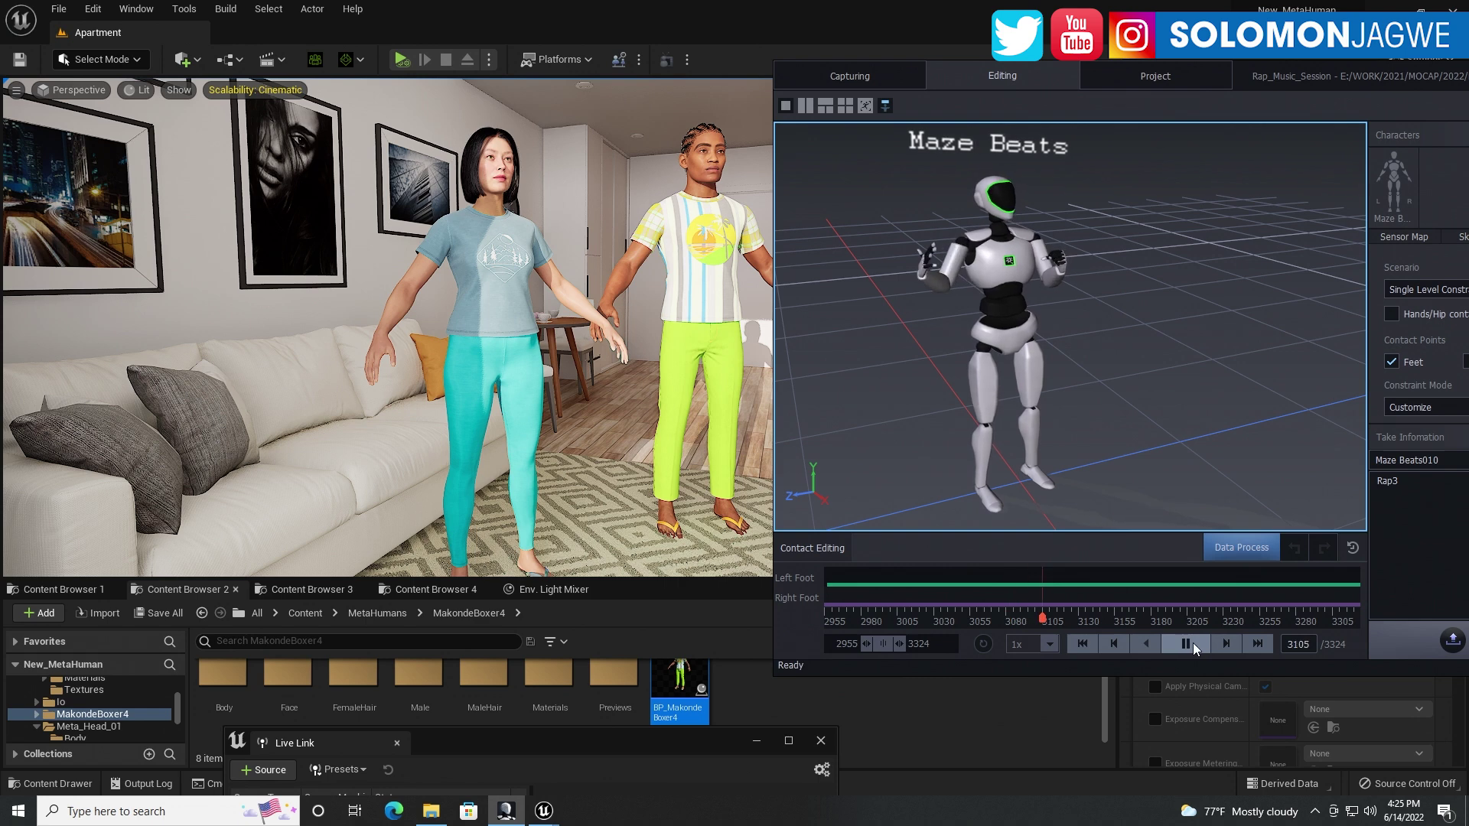
left_click(1190, 643)
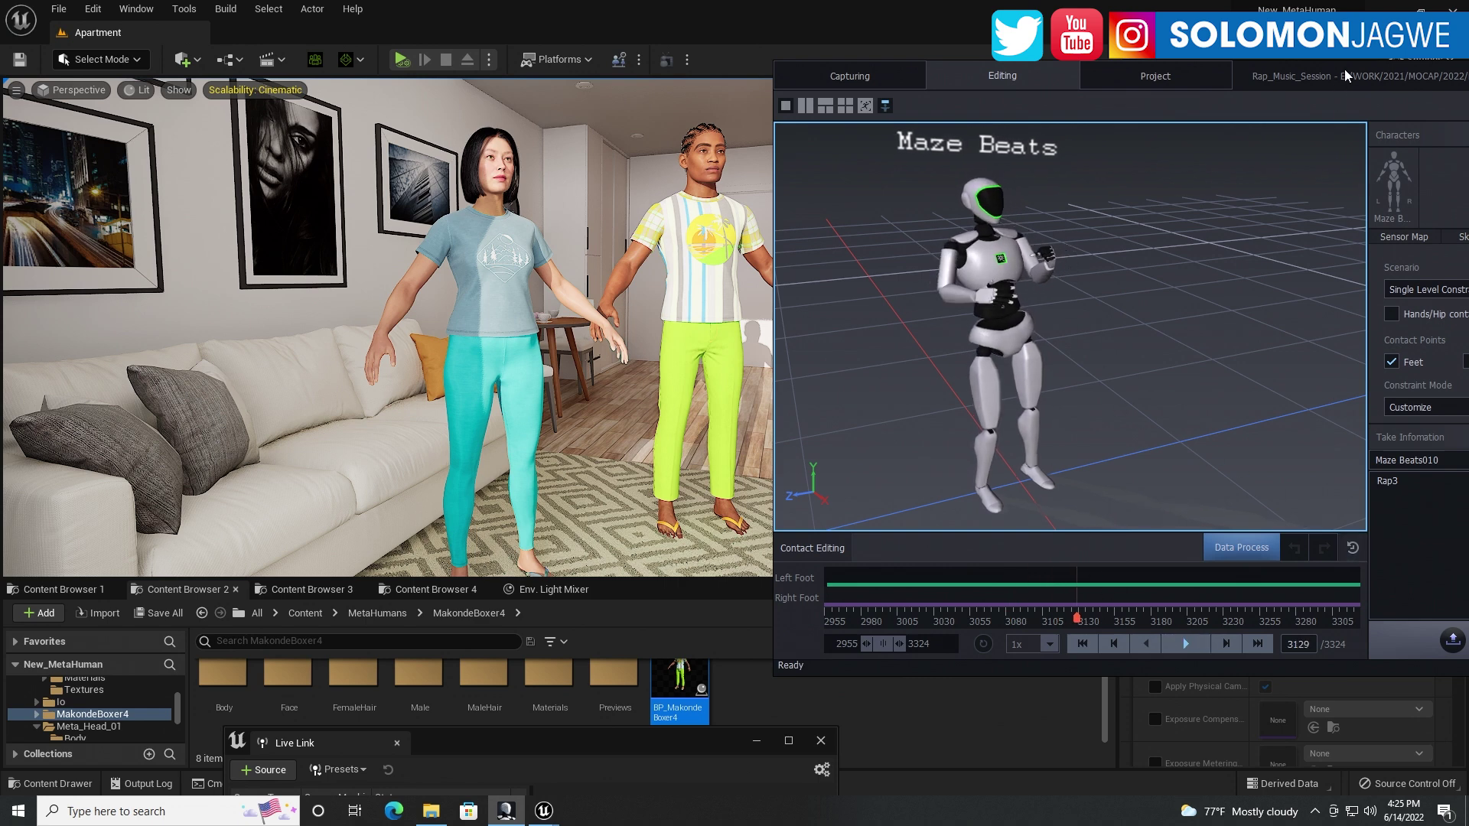
left_click_drag(1344, 69, 1205, 81)
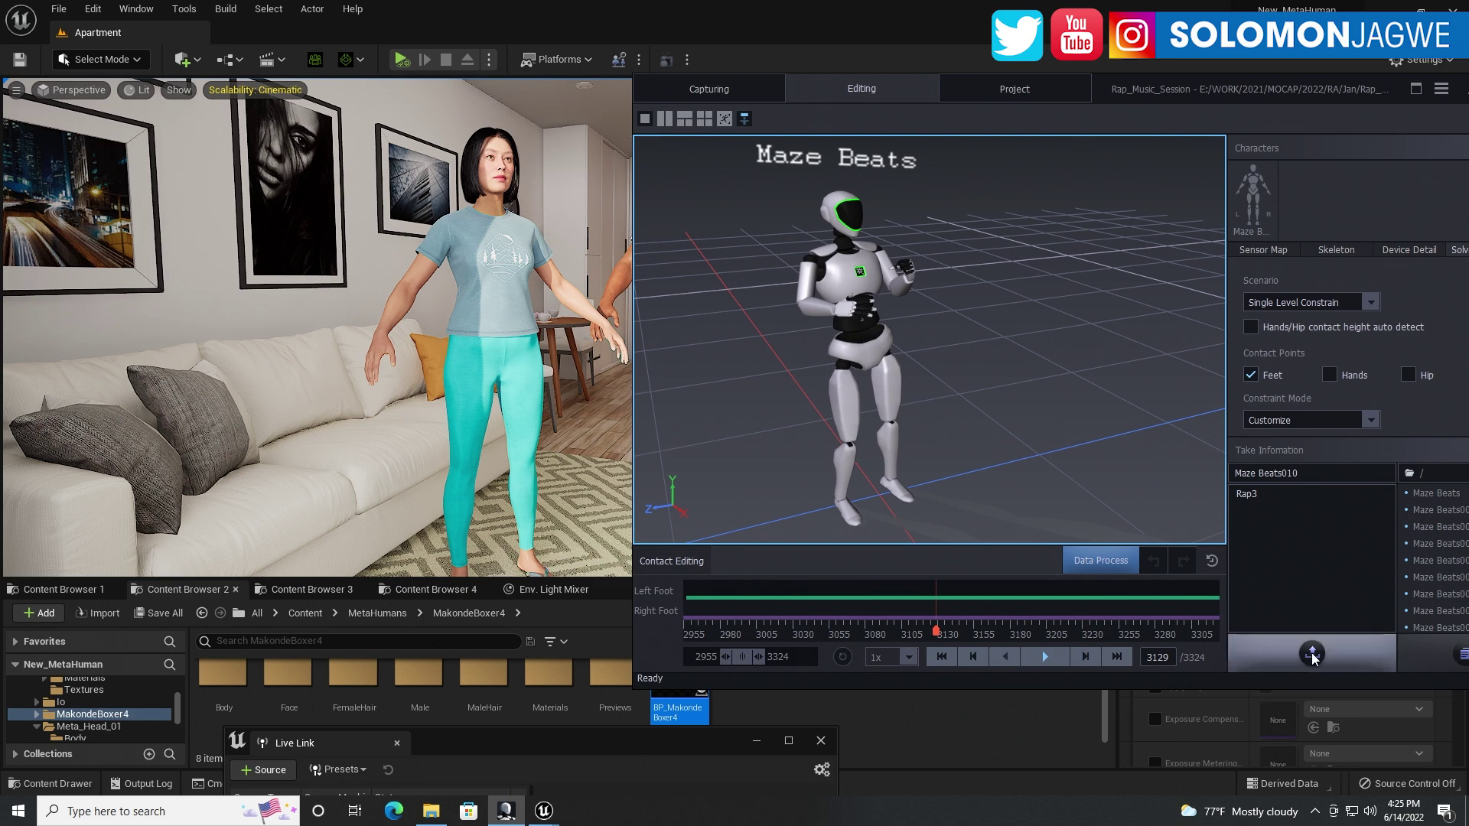
Open the take's export settings and rename the output file to PN_Mocap6.
left_click(1312, 655)
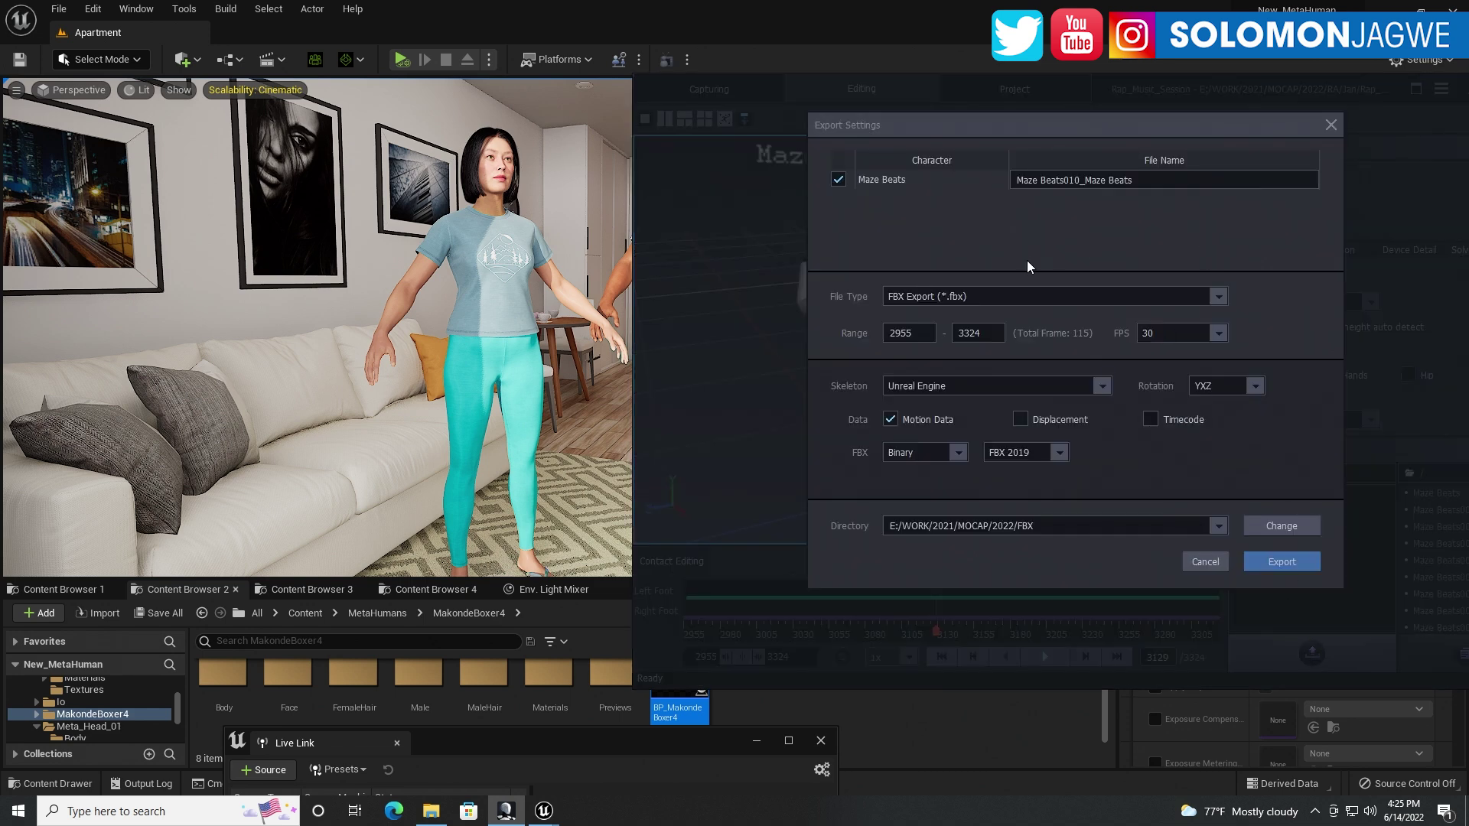
left_click_drag(1120, 175, 999, 177)
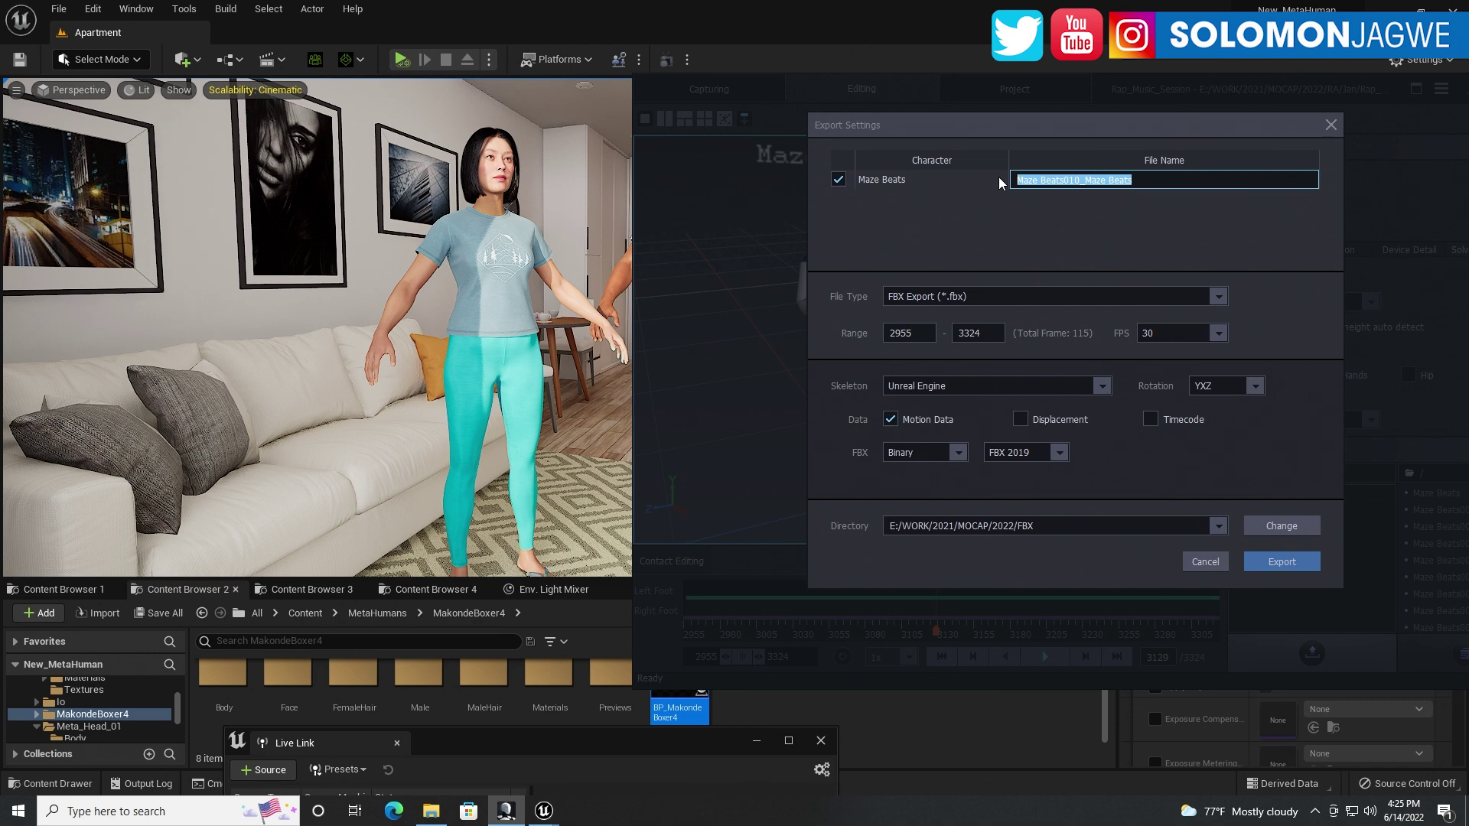
type("PN_Mocap6")
left_click(1218, 337)
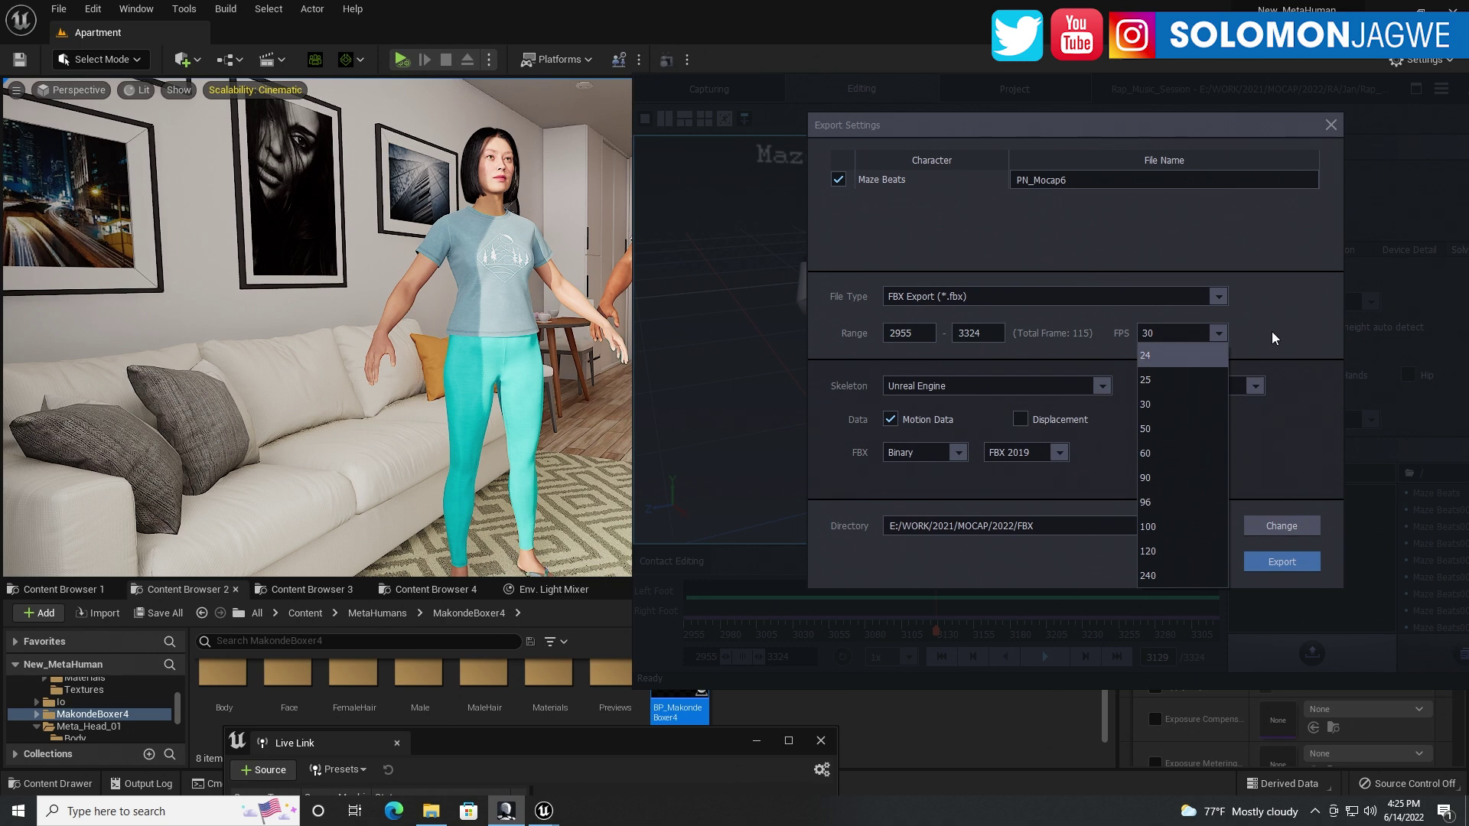
Keep the export frame rate at 30 and choose Unreal Engine as the skeleton.
left_click(1146, 406)
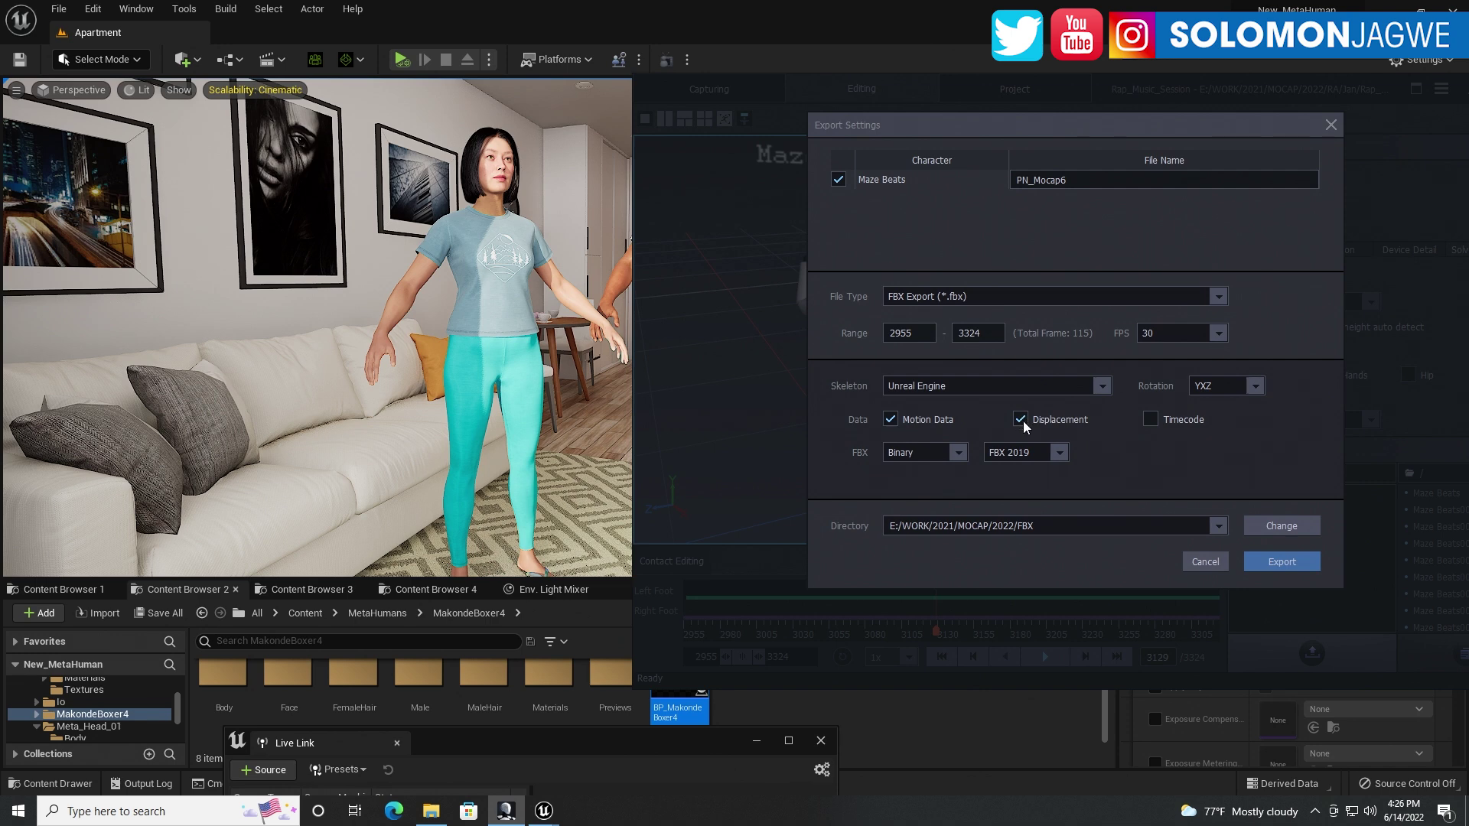
left_click(1104, 388)
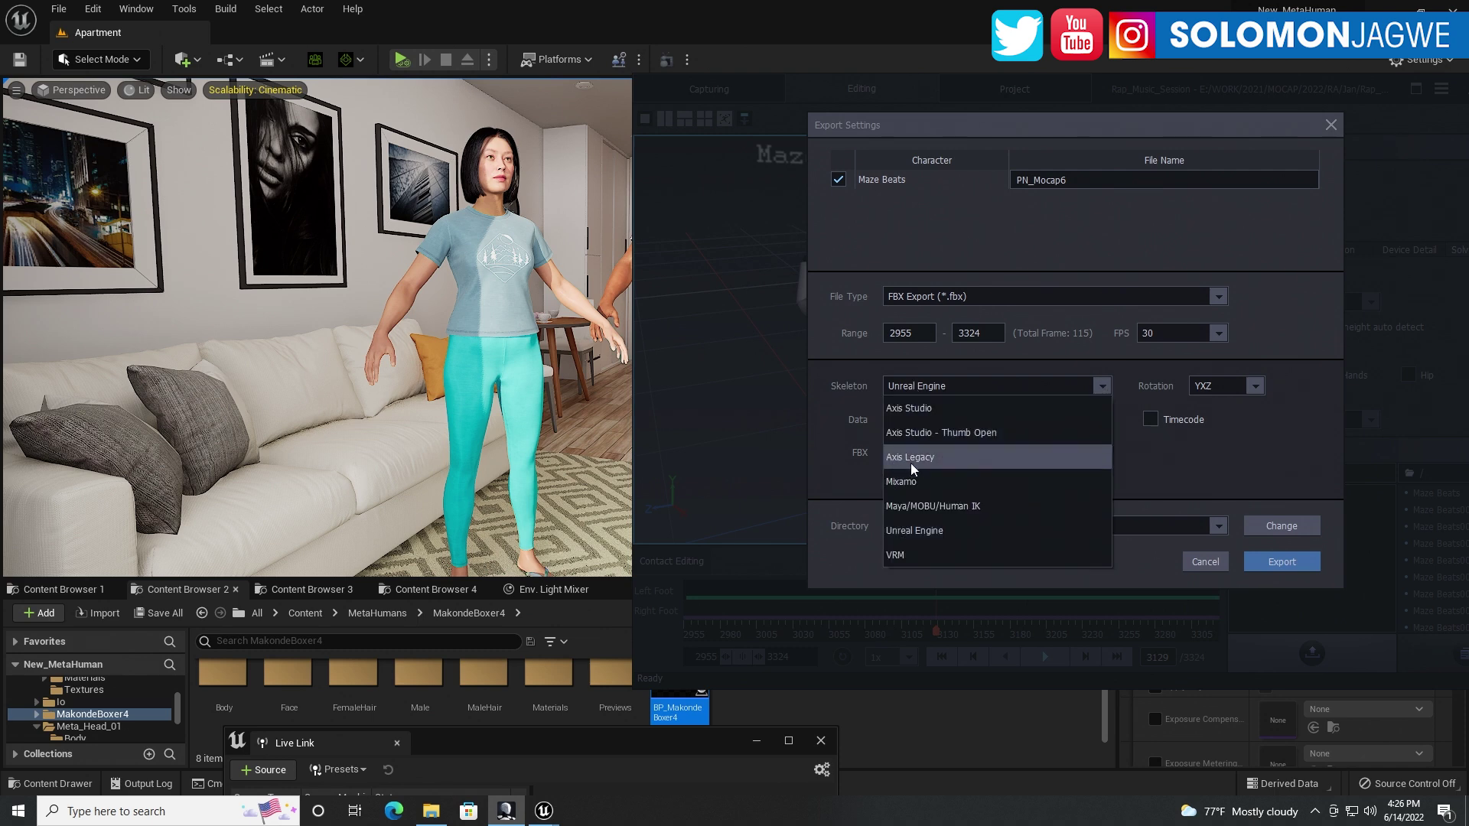
left_click(915, 531)
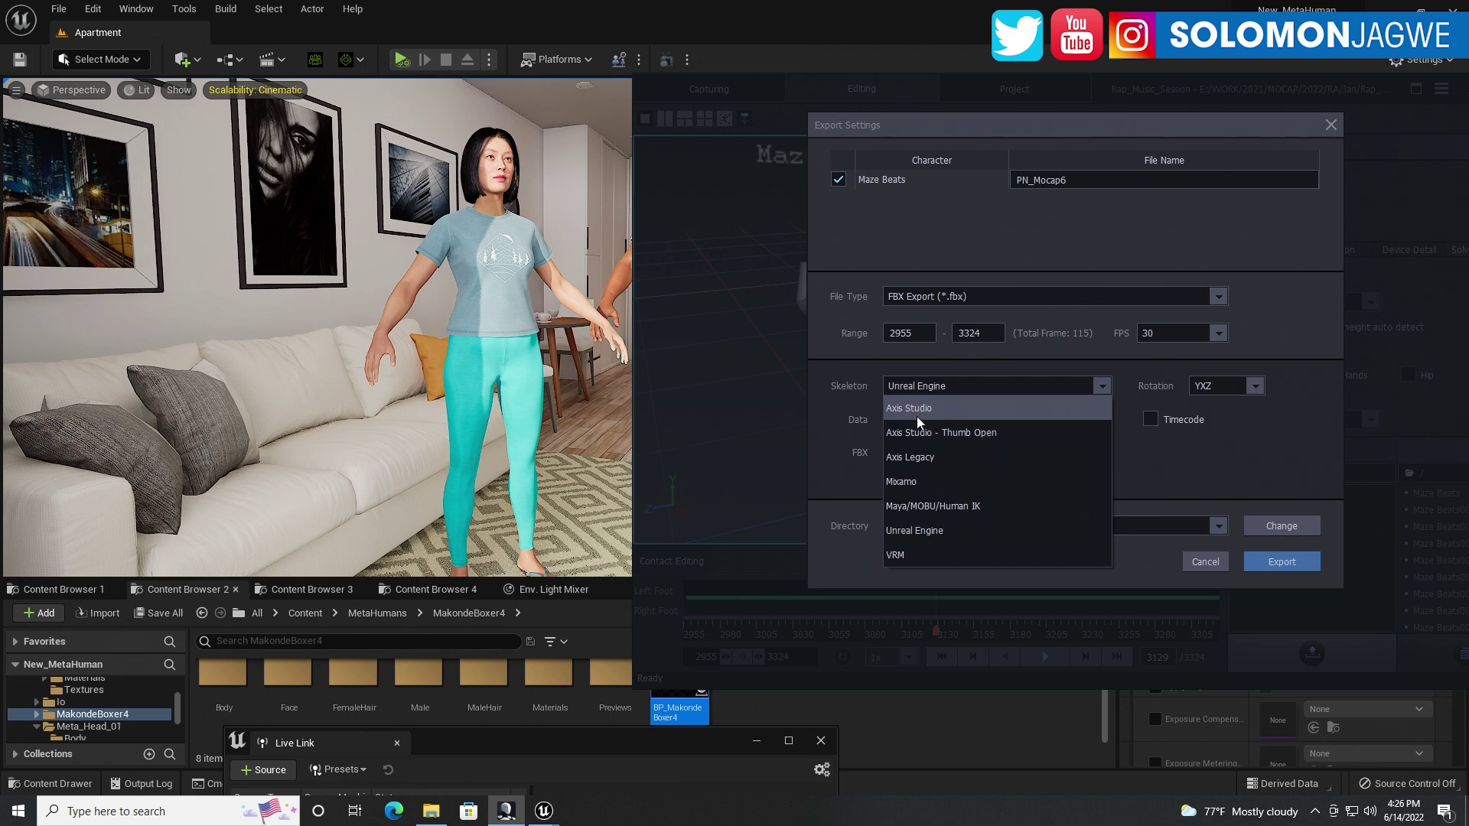
left_click(910, 530)
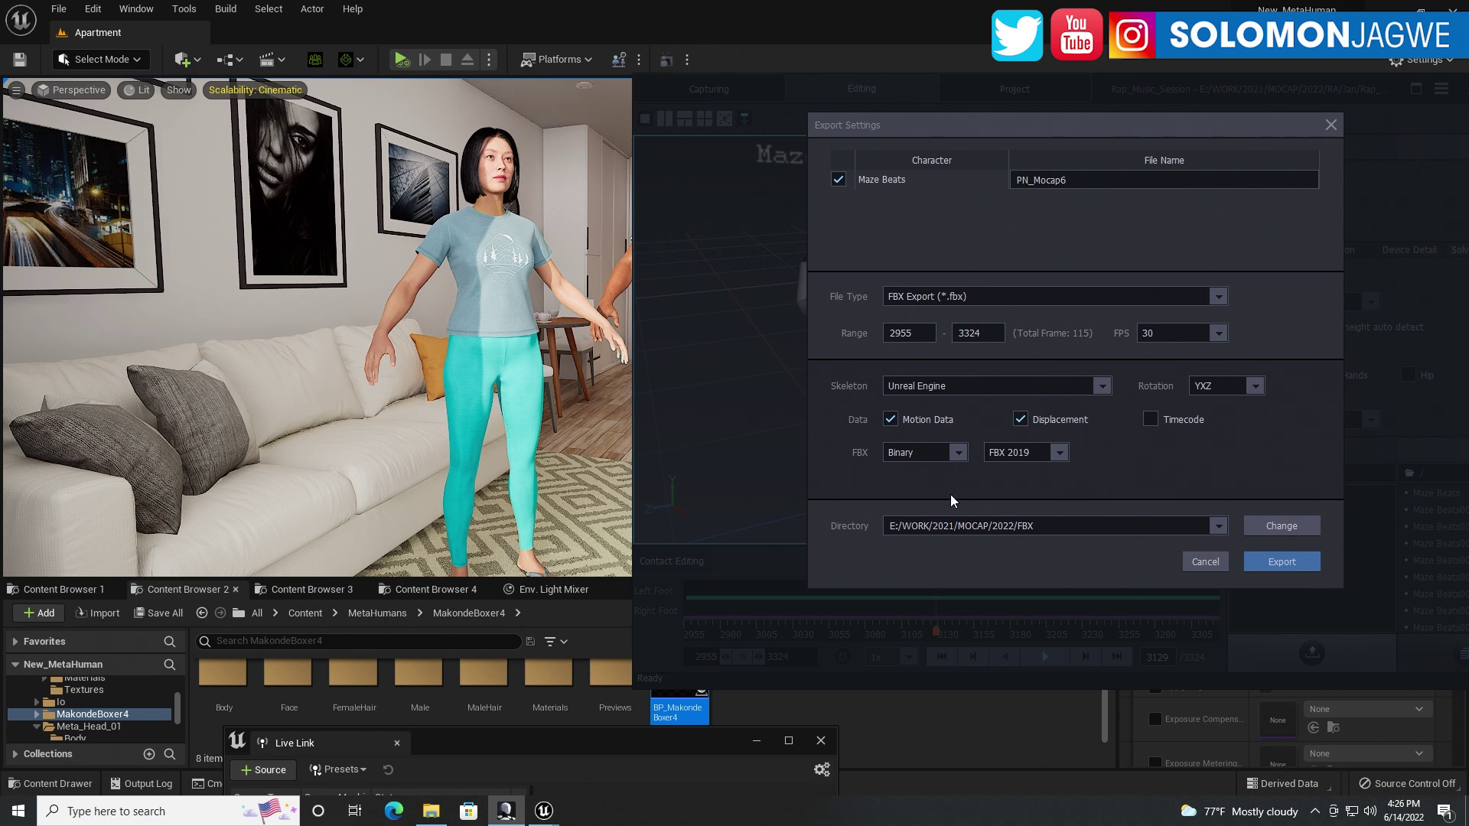
Leave the FBX version on FBX 2019 and export the PN_Mocap6 take.
left_click(1060, 453)
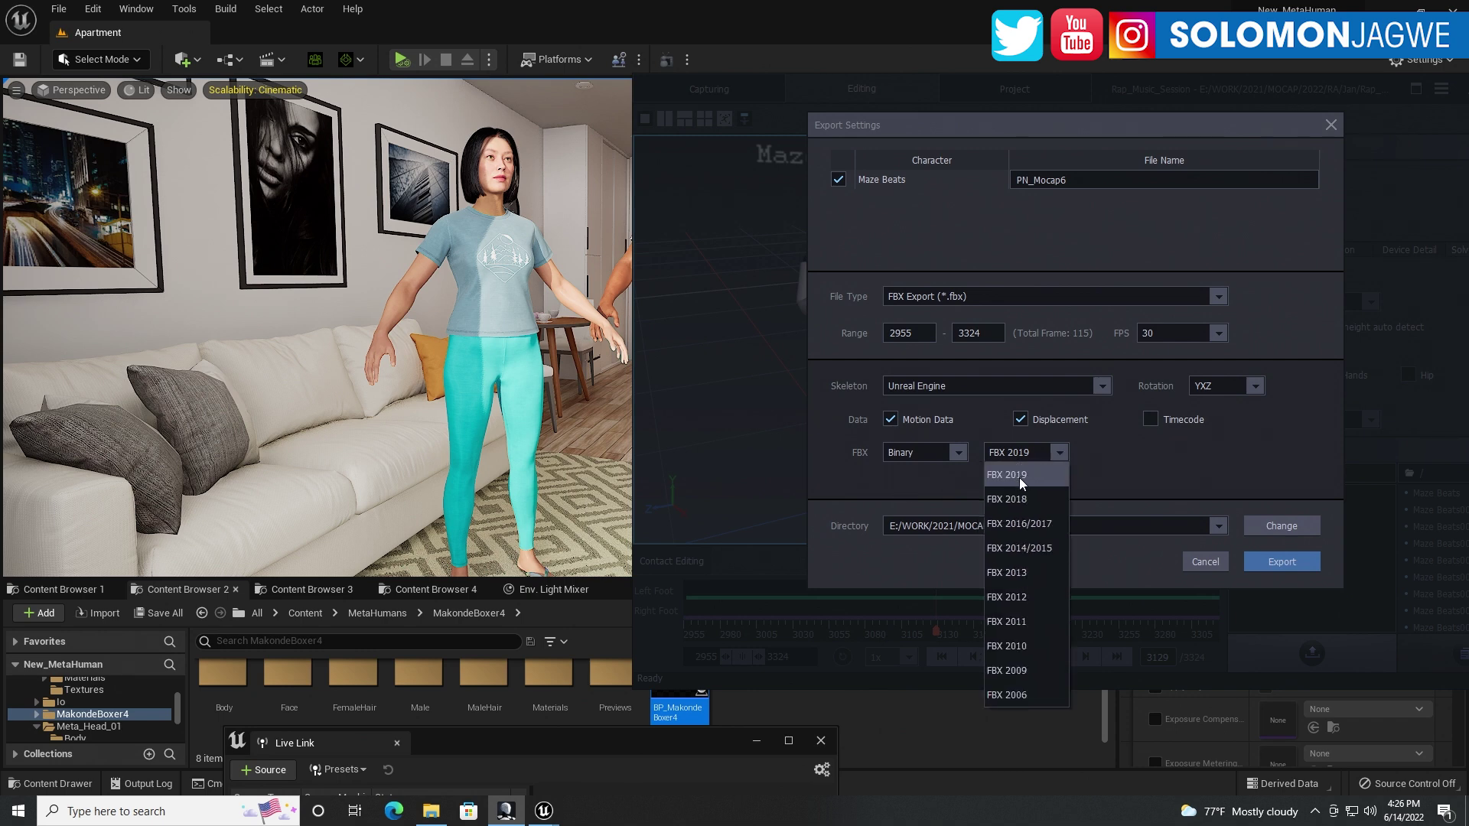
left_click(1019, 476)
left_click(1057, 453)
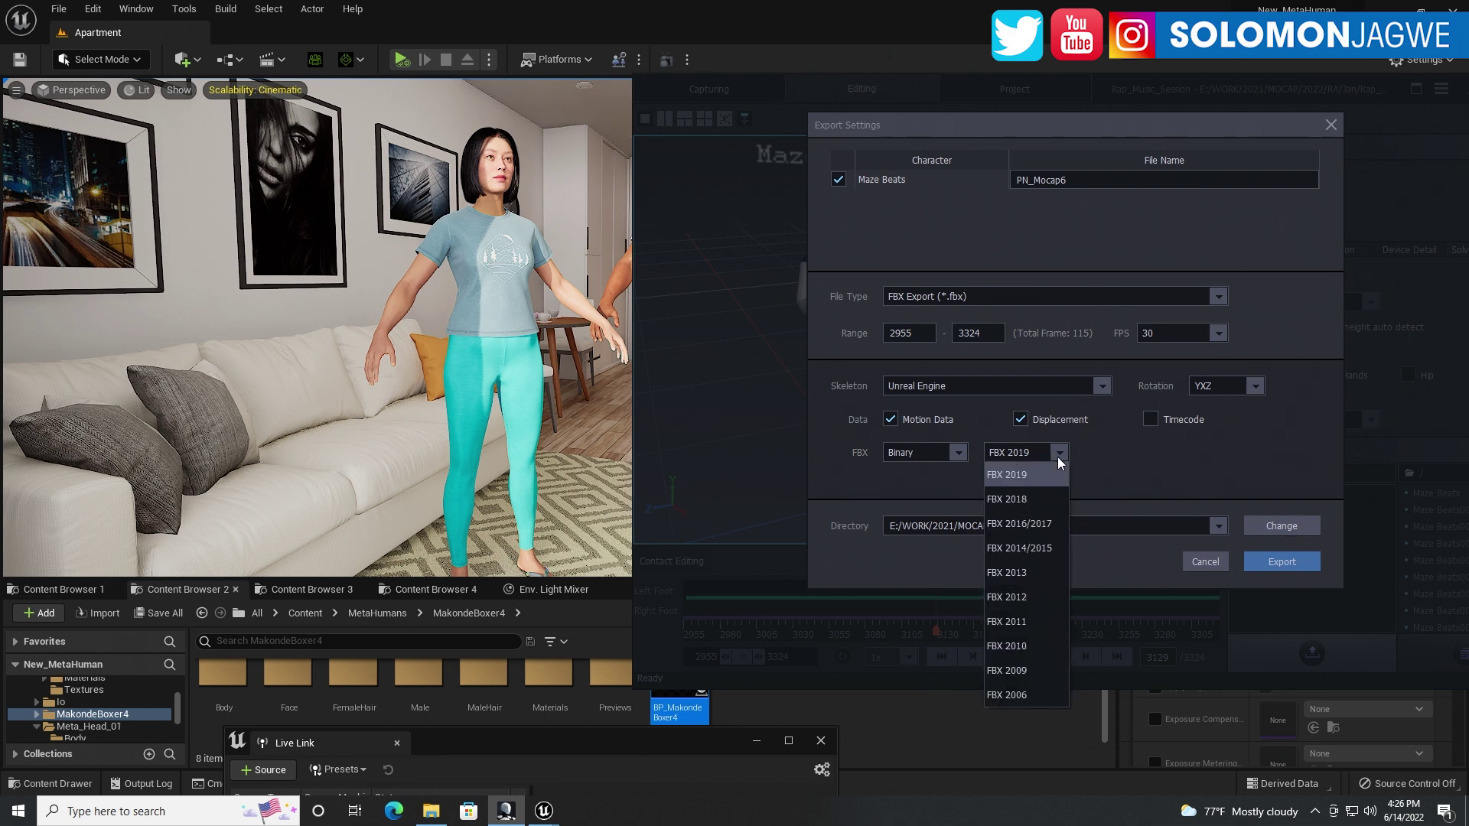
left_click(1022, 575)
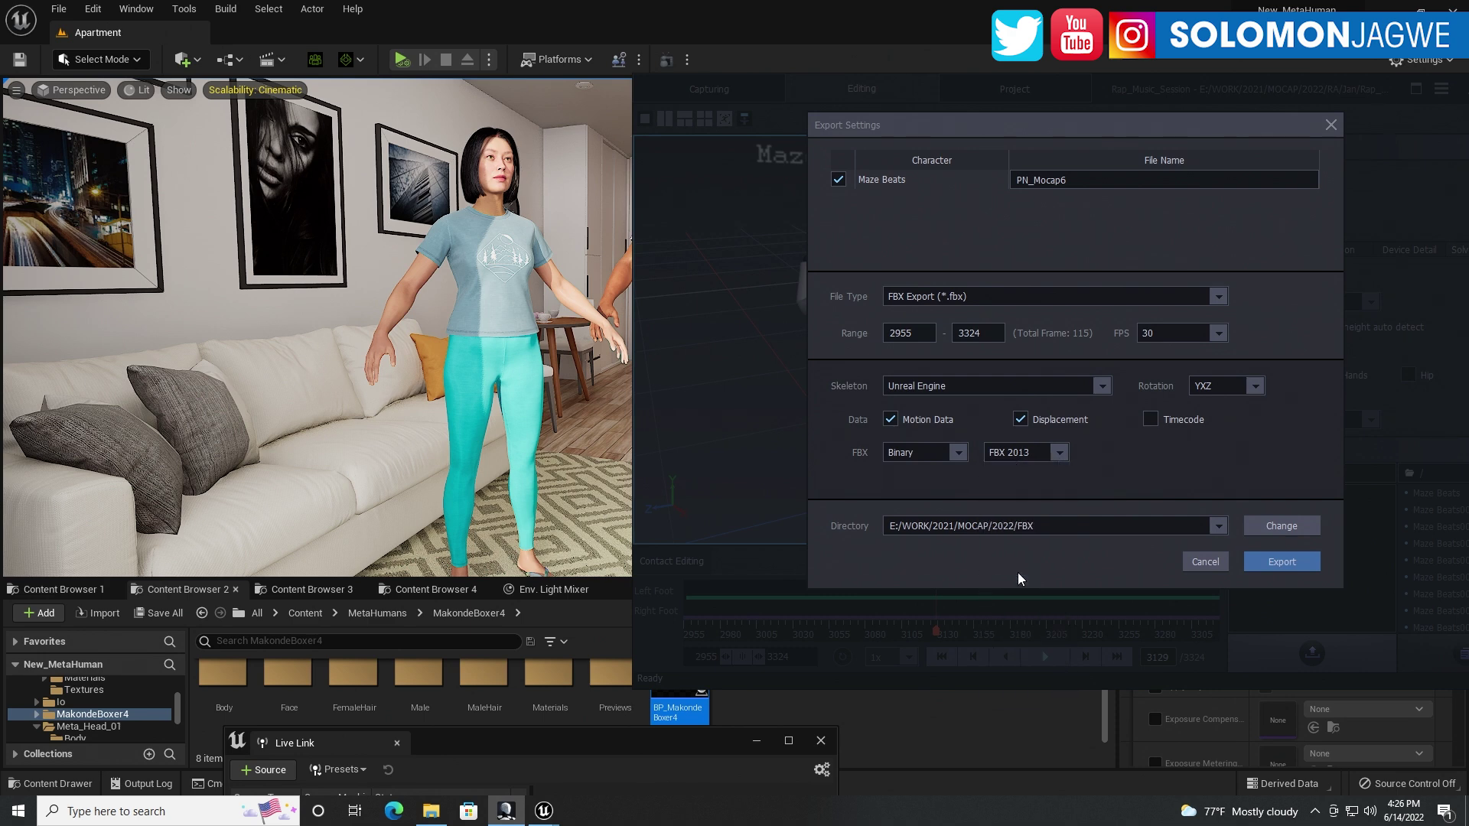
left_click(1059, 452)
left_click(1023, 469)
left_click(1060, 453)
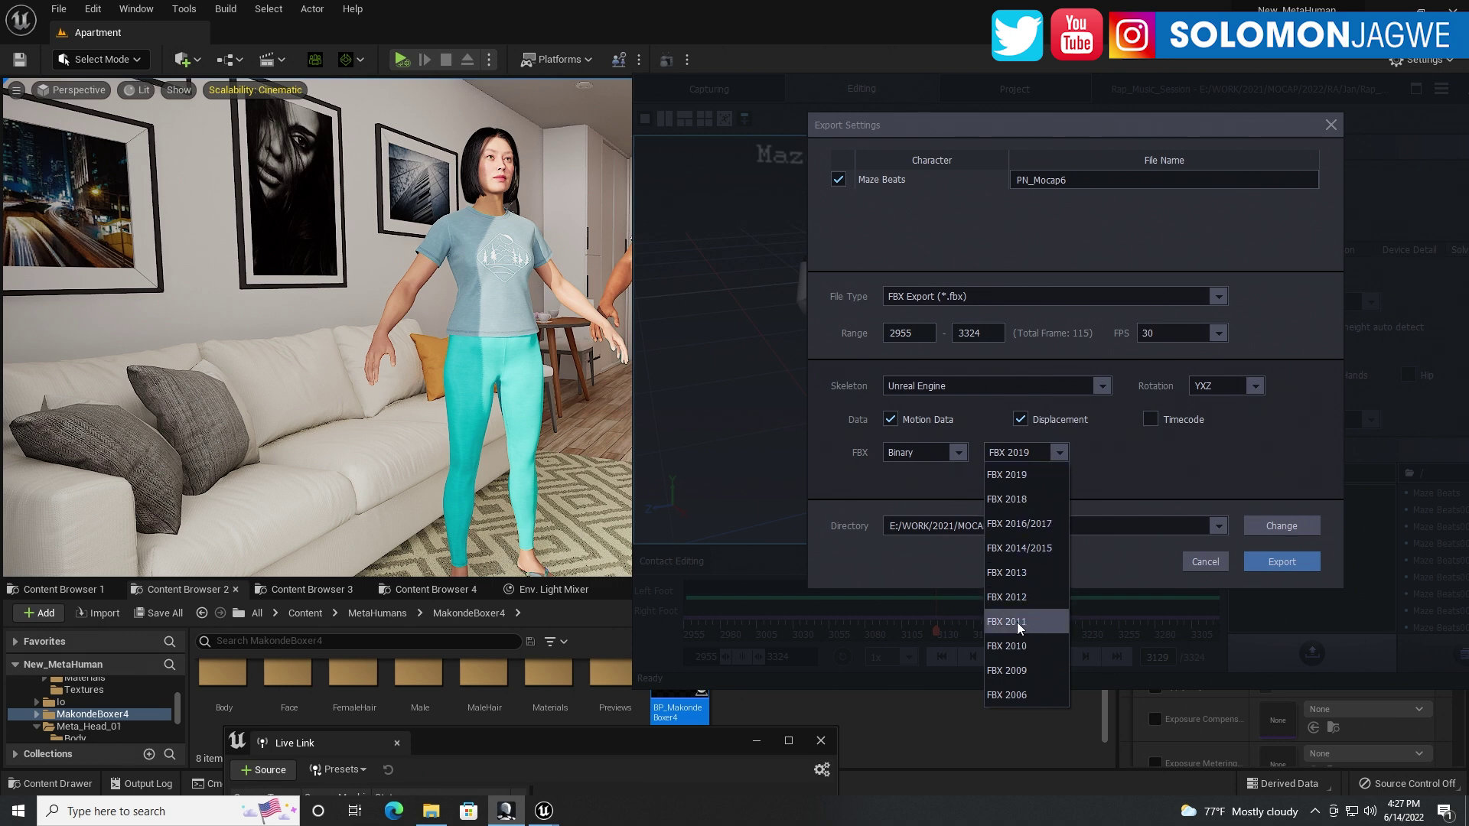
left_click(1137, 468)
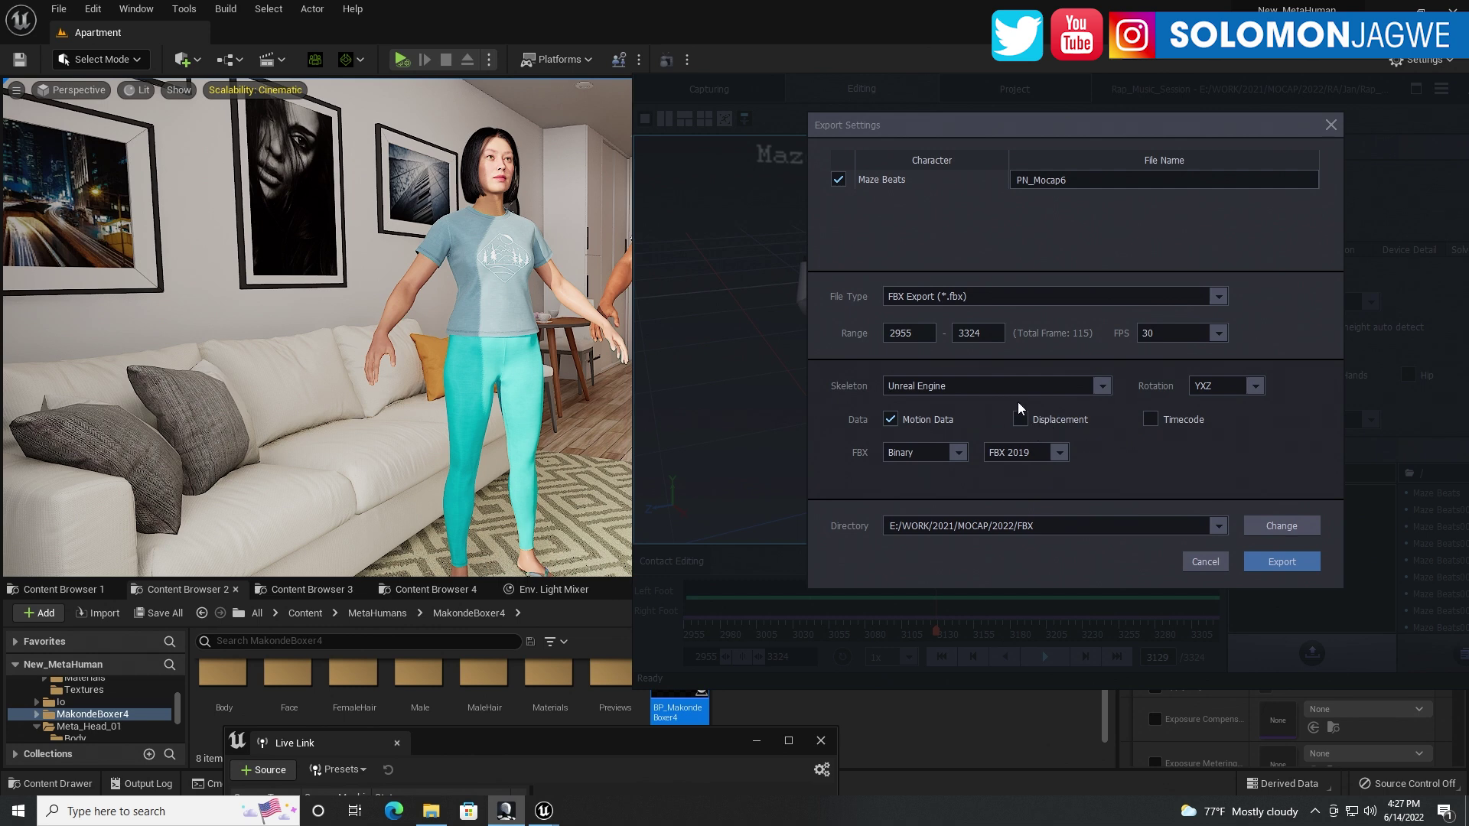
left_click(1285, 561)
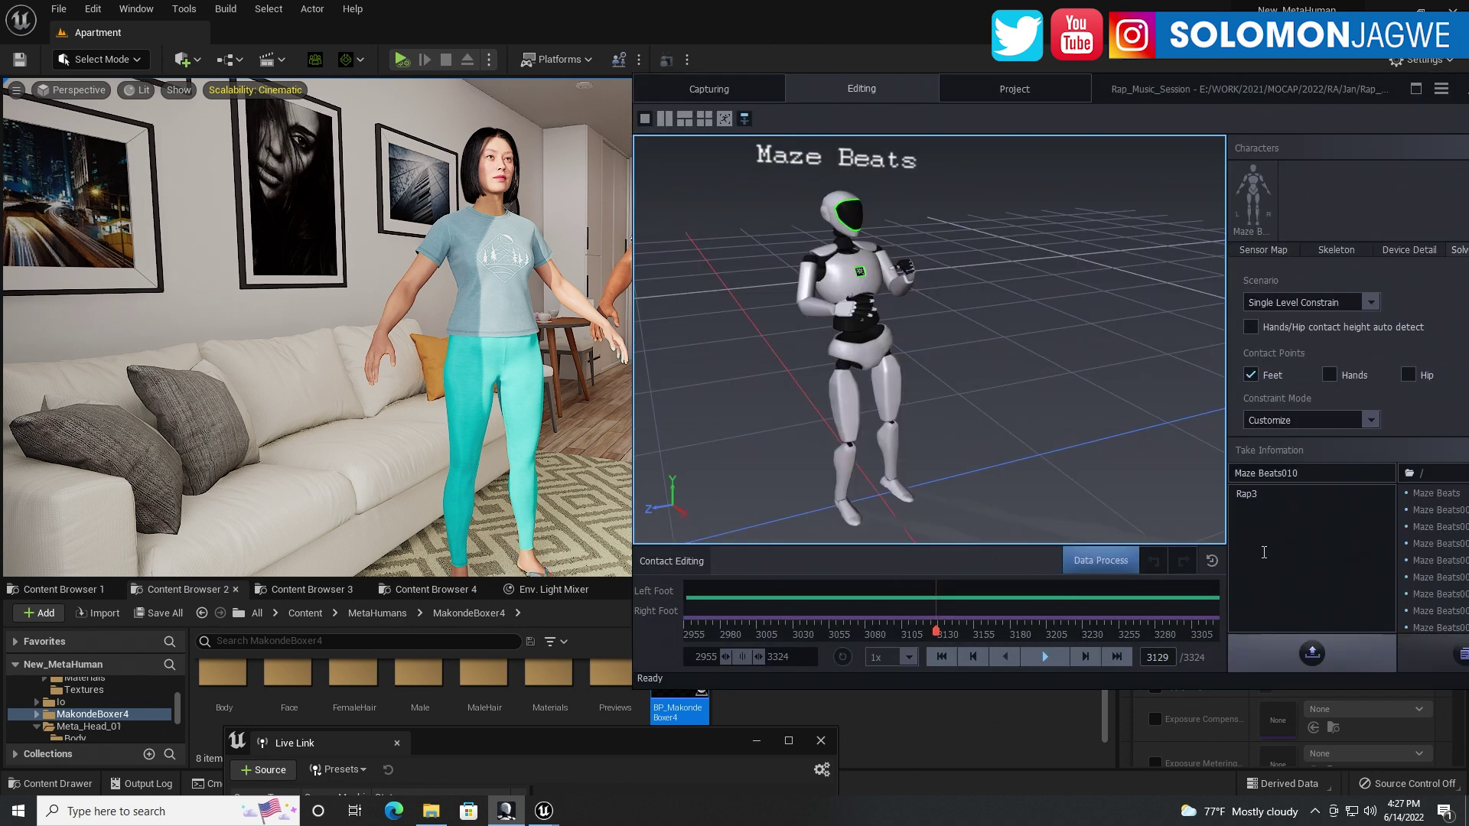
In Unreal's first content browser, add a PNmocap folder under Content/Animation and open it.
left_click(716, 15)
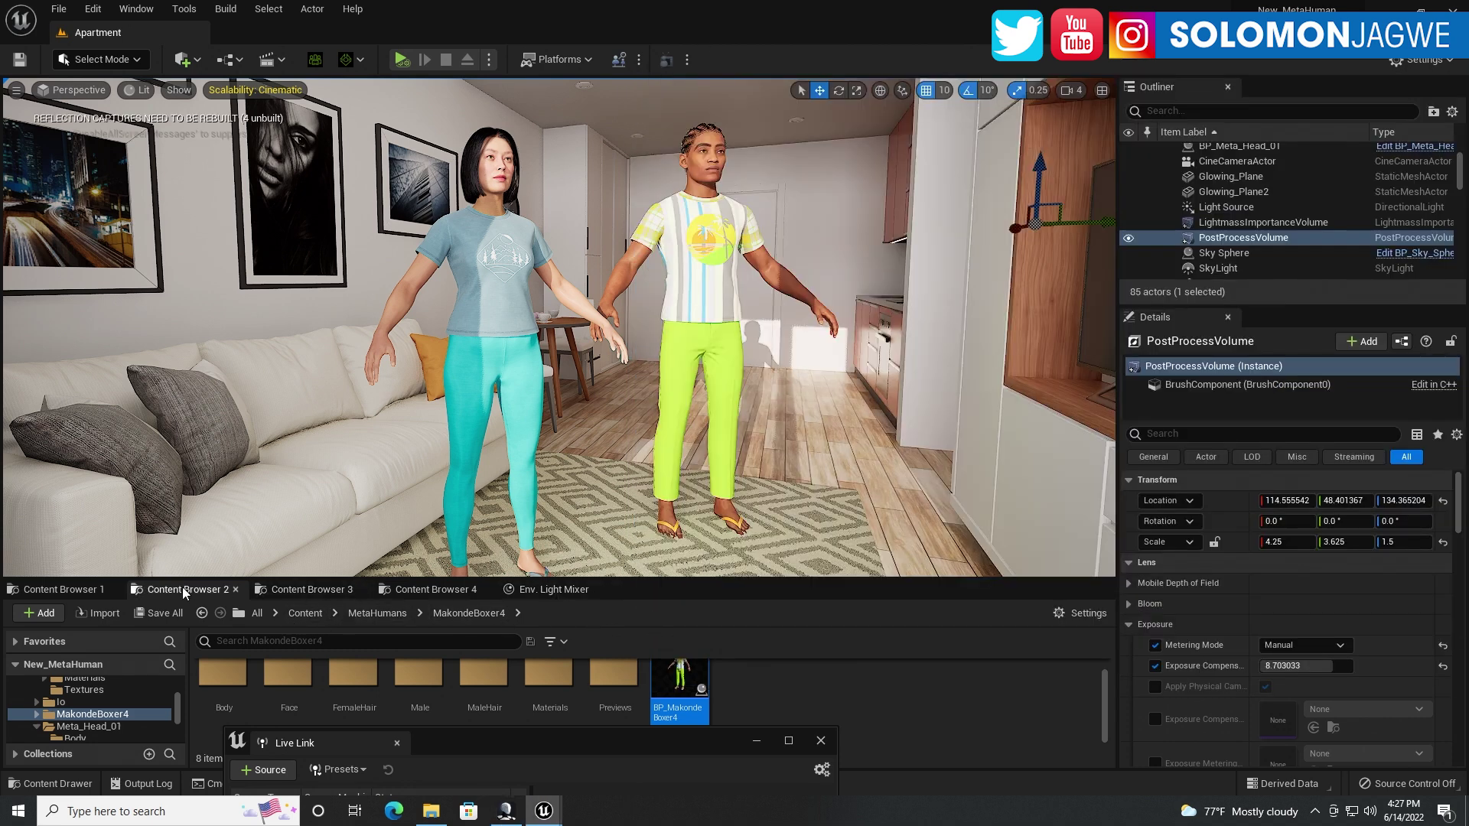
left_click(76, 592)
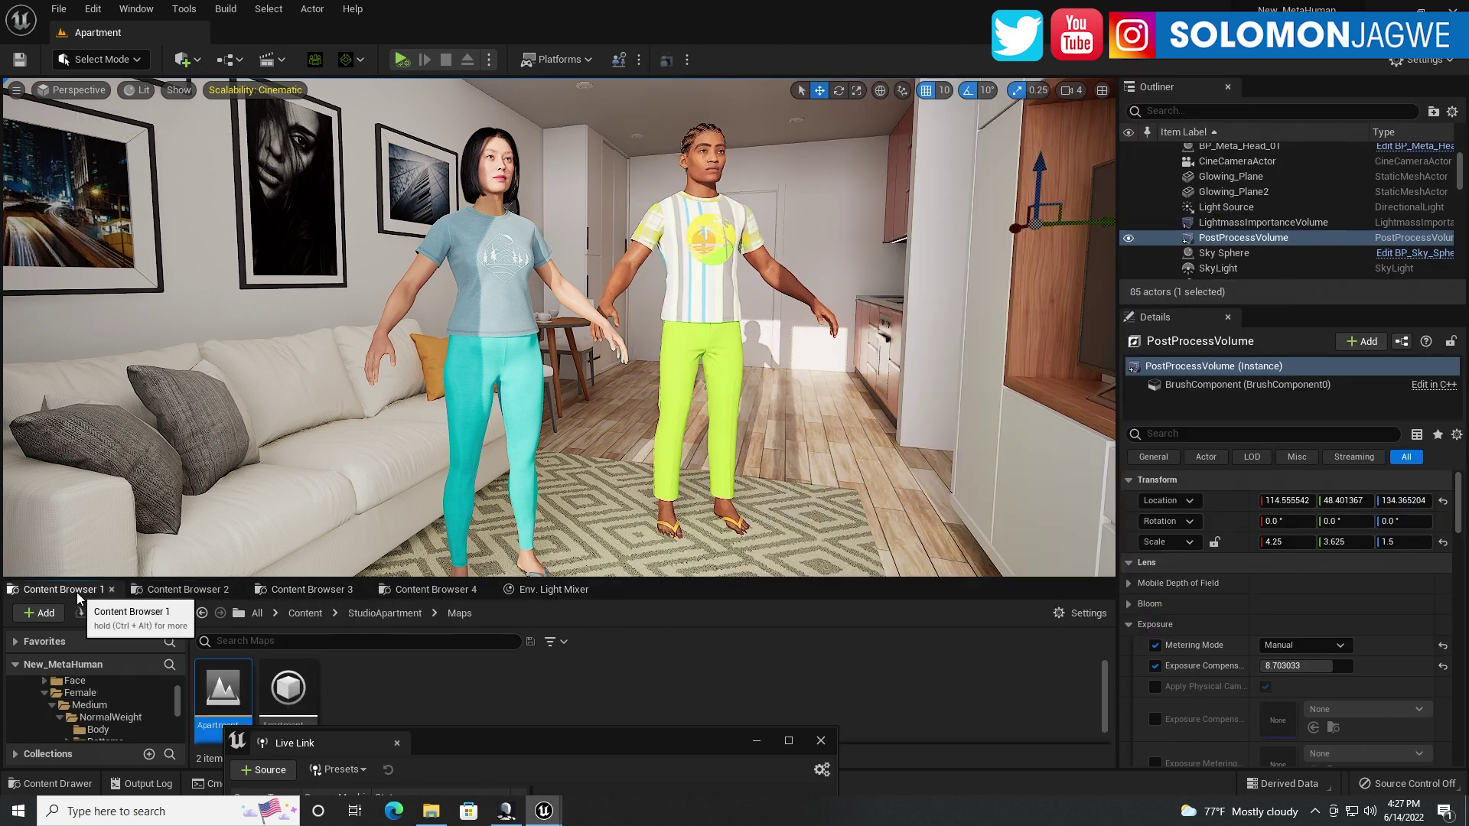
left_click(305, 613)
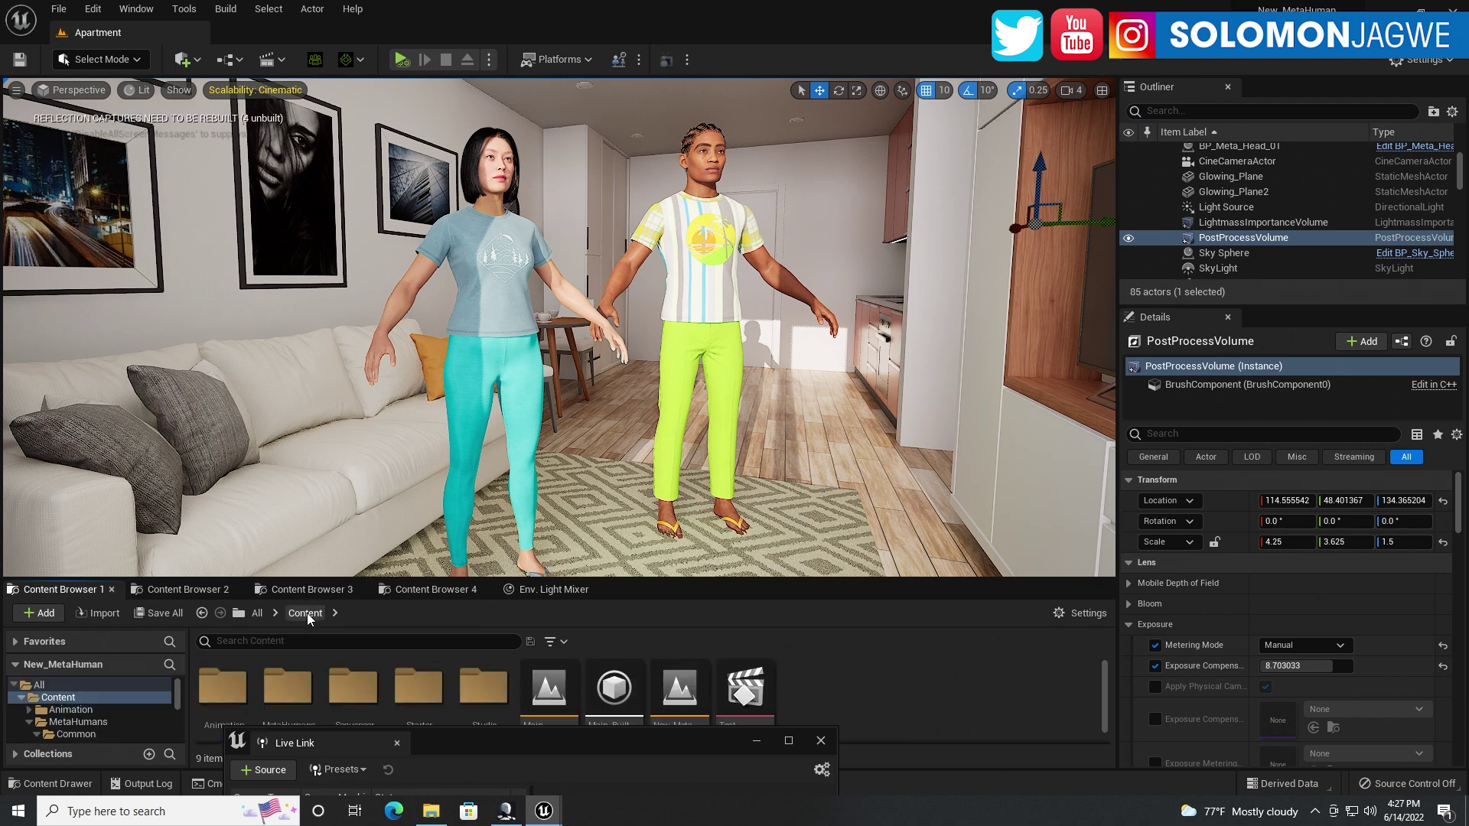
double_click(221, 686)
right_click(388, 695)
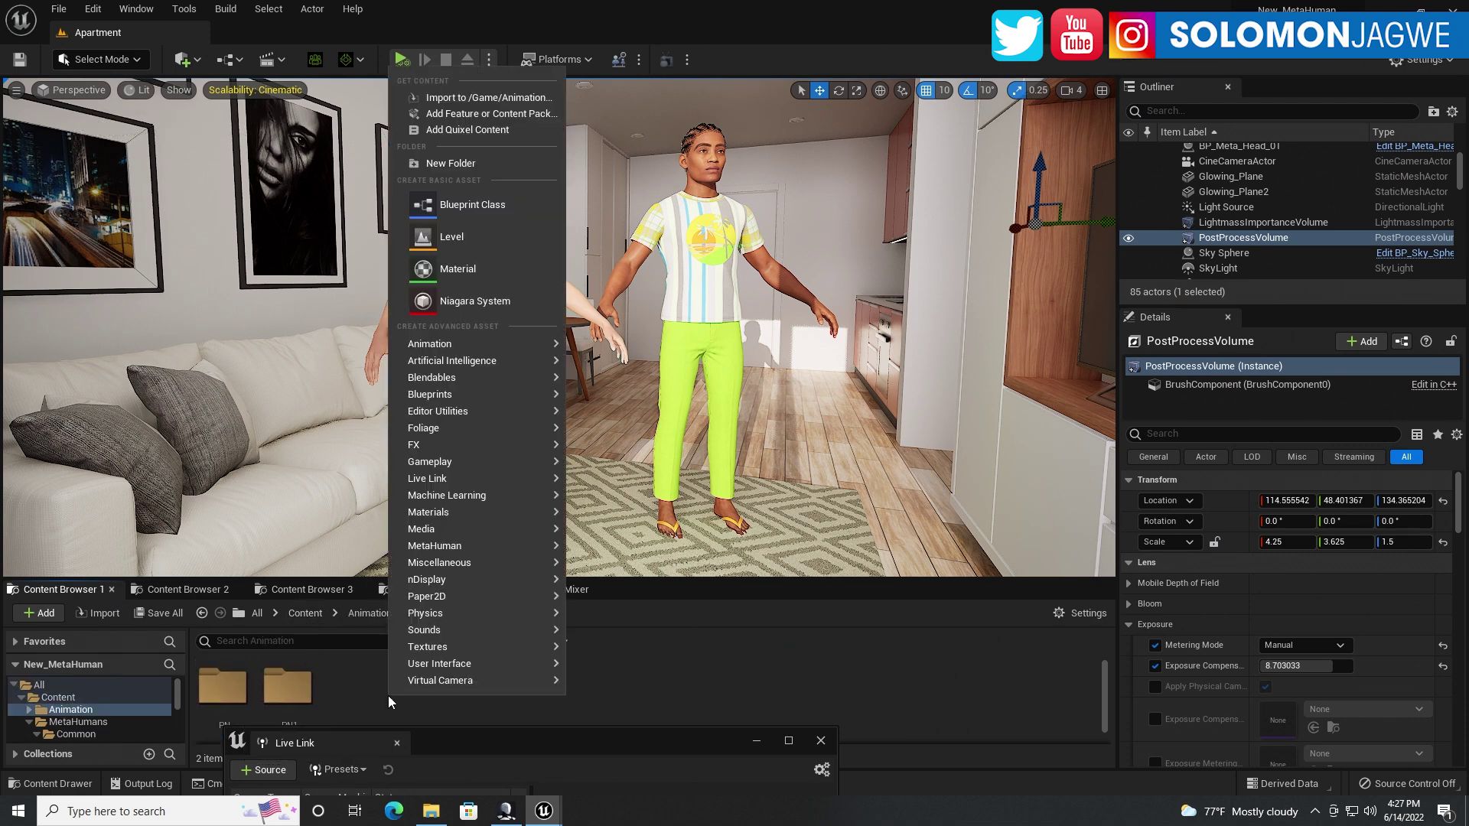
left_click(459, 163)
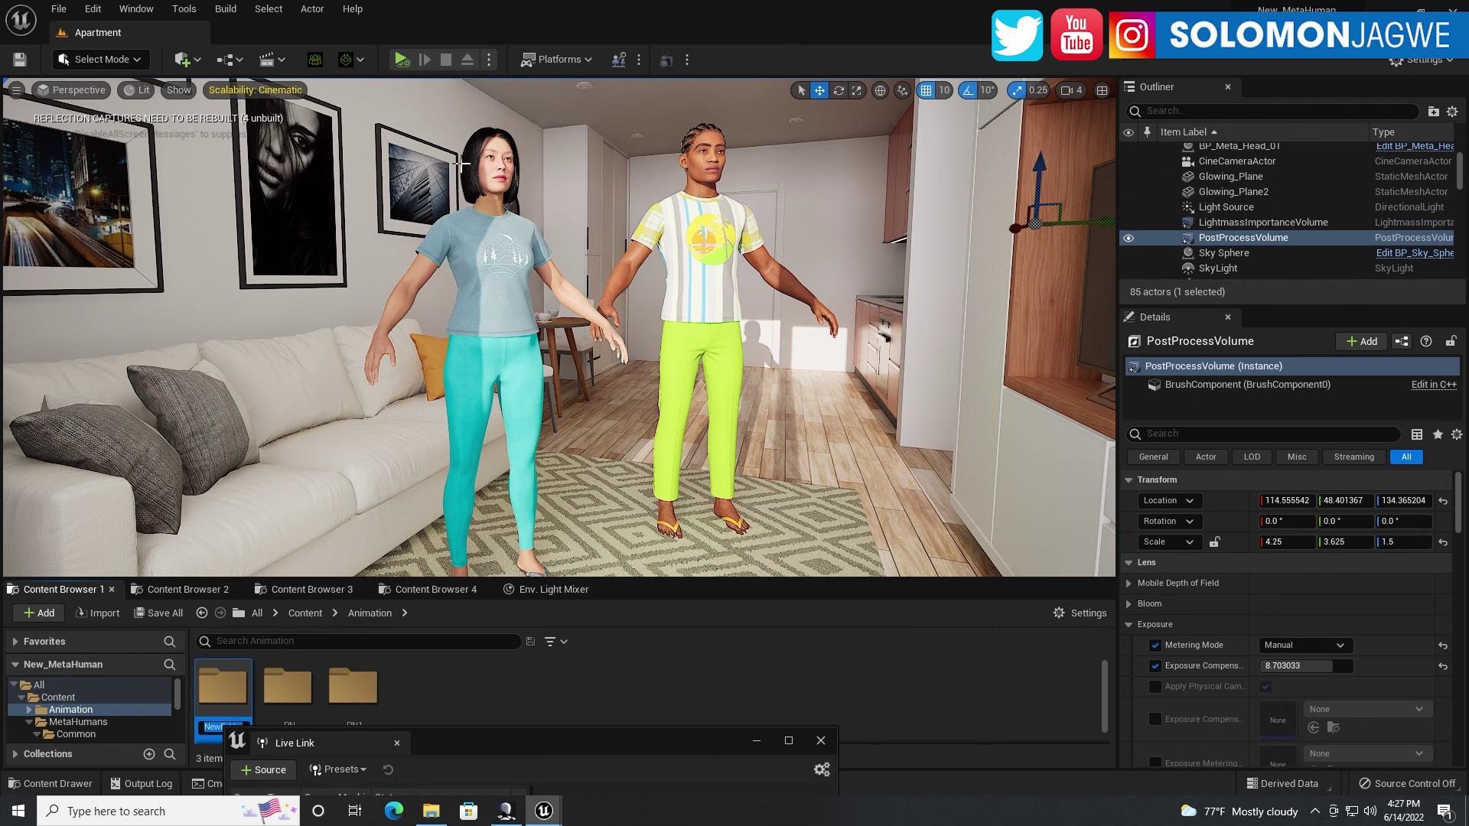
type("PN")
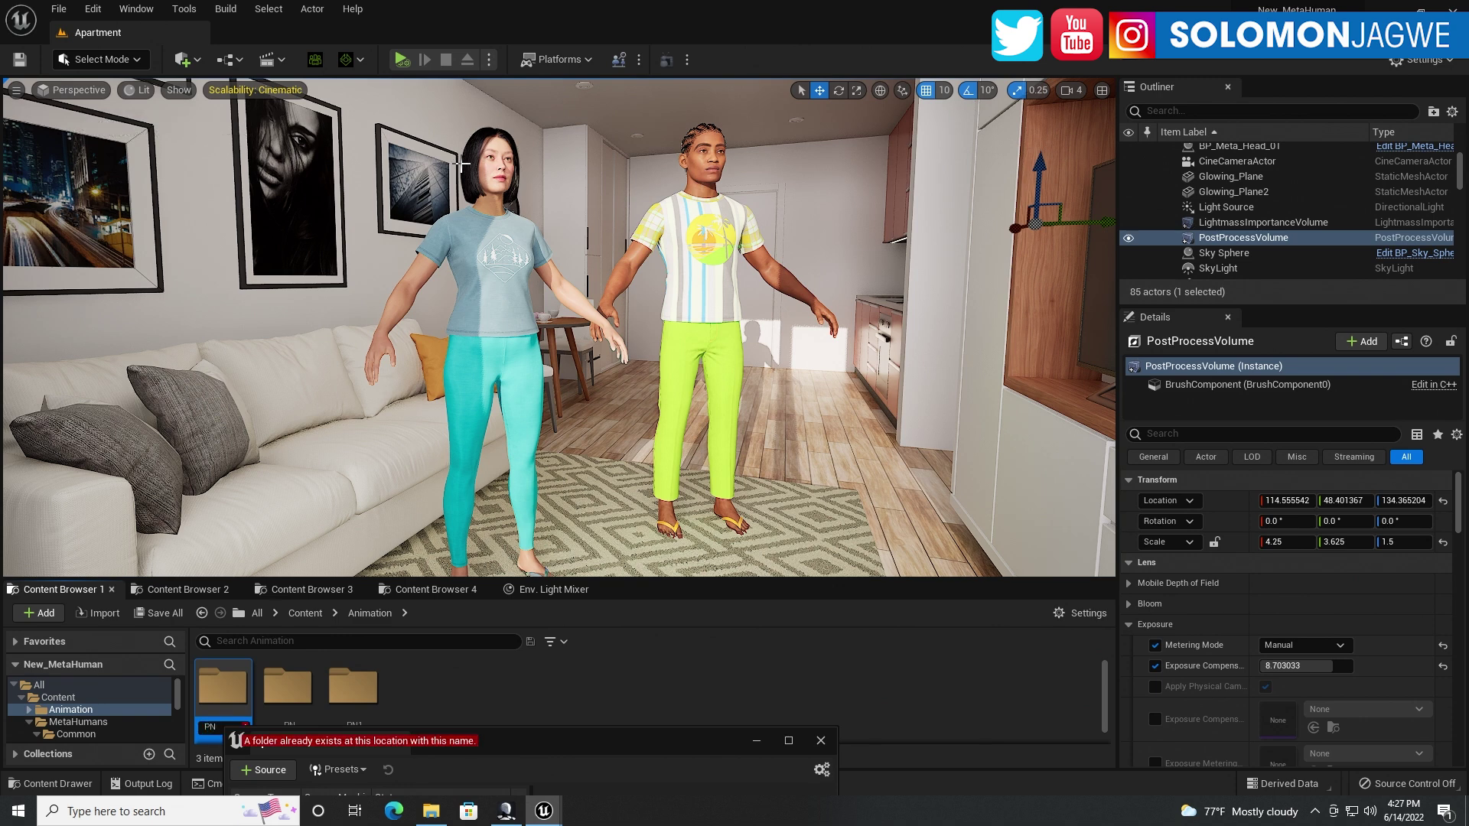
type("m")
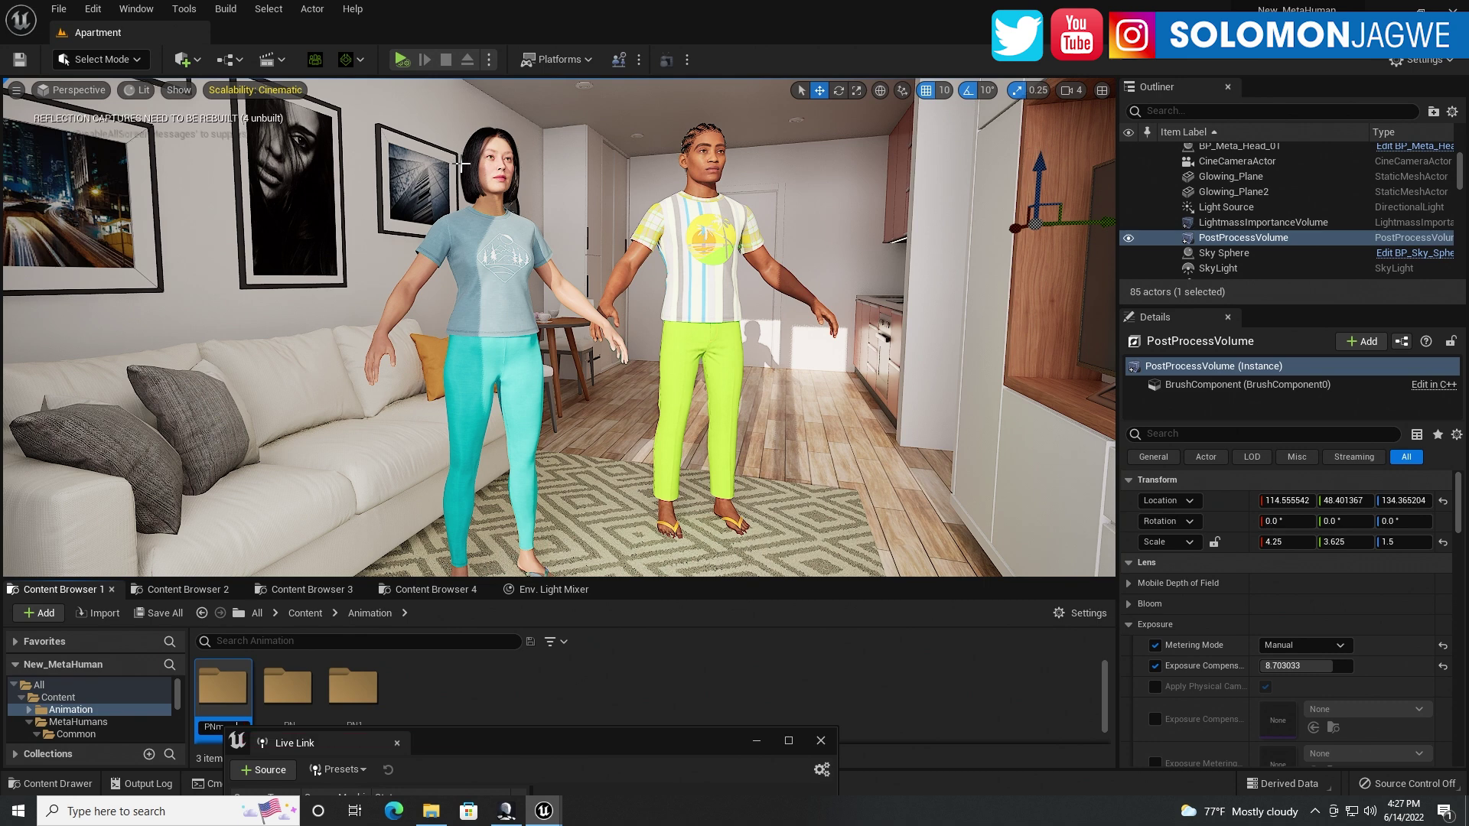
type("ocap")
key("Return")
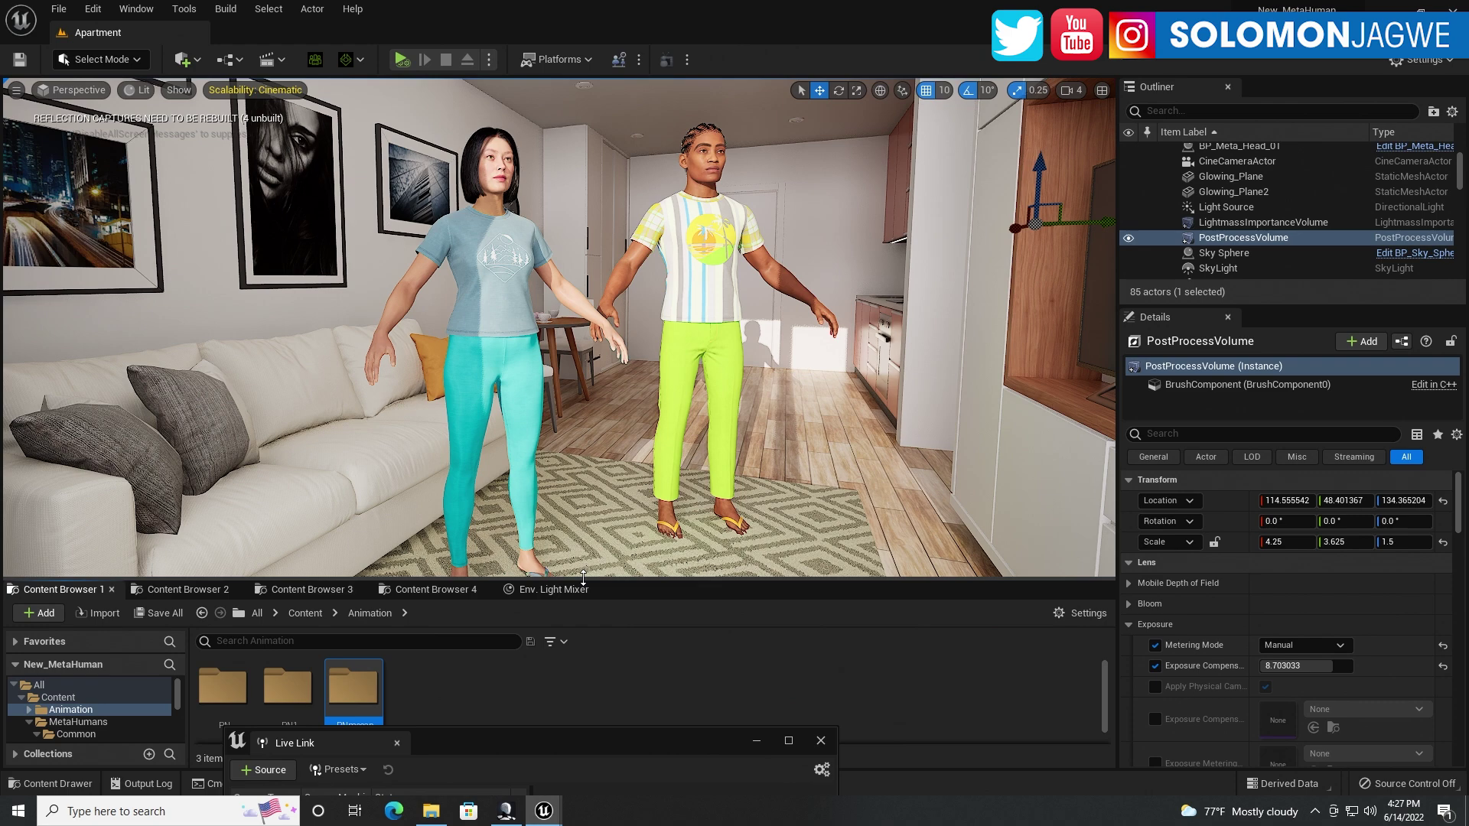
left_click_drag(583, 577, 583, 532)
double_click(367, 641)
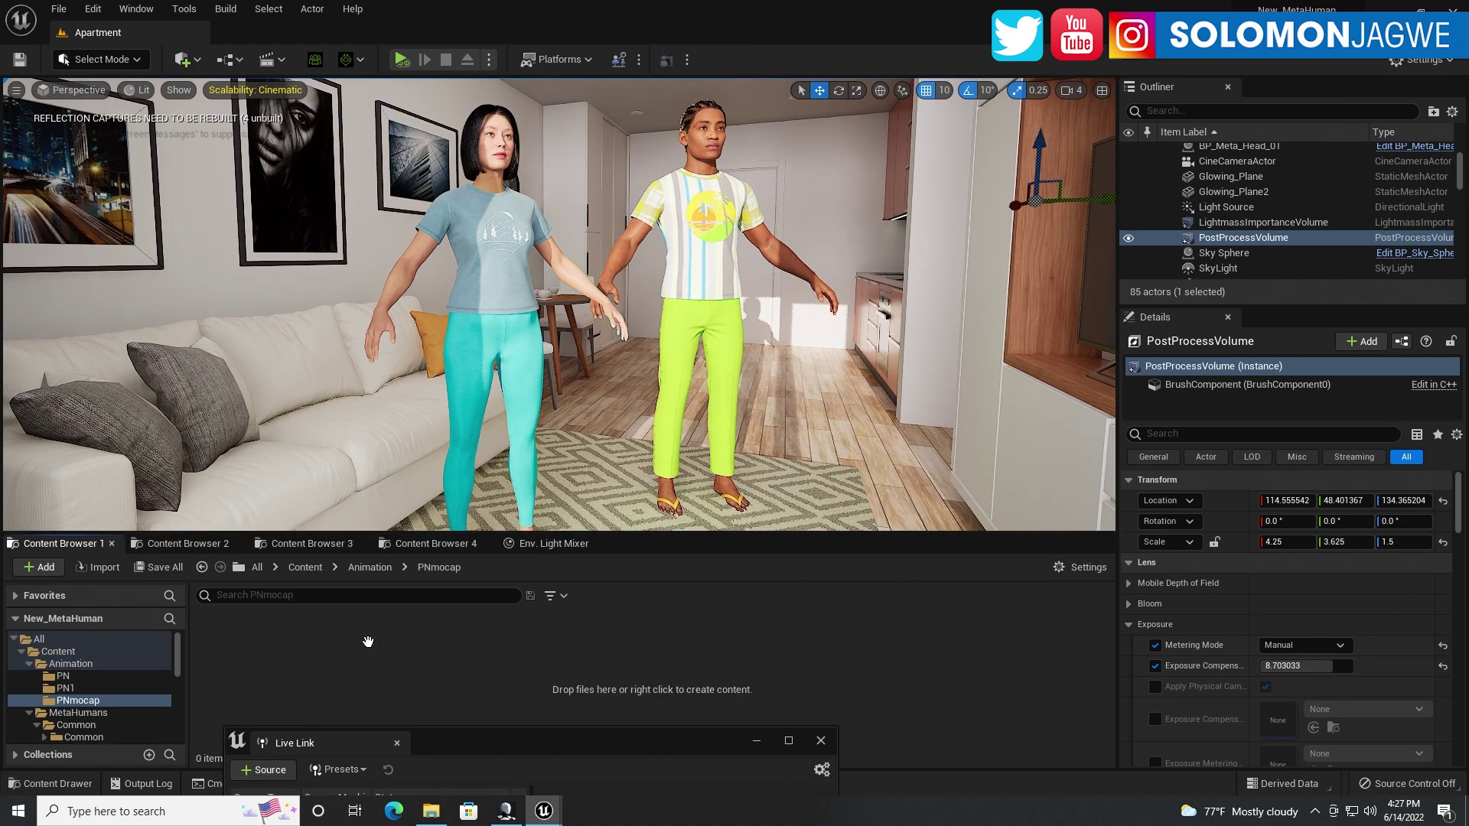
Import PN_Mocap6_UNREAL.fbx into /Game/Animation/PNmocap to bring up its FBX import options.
right_click(422, 678)
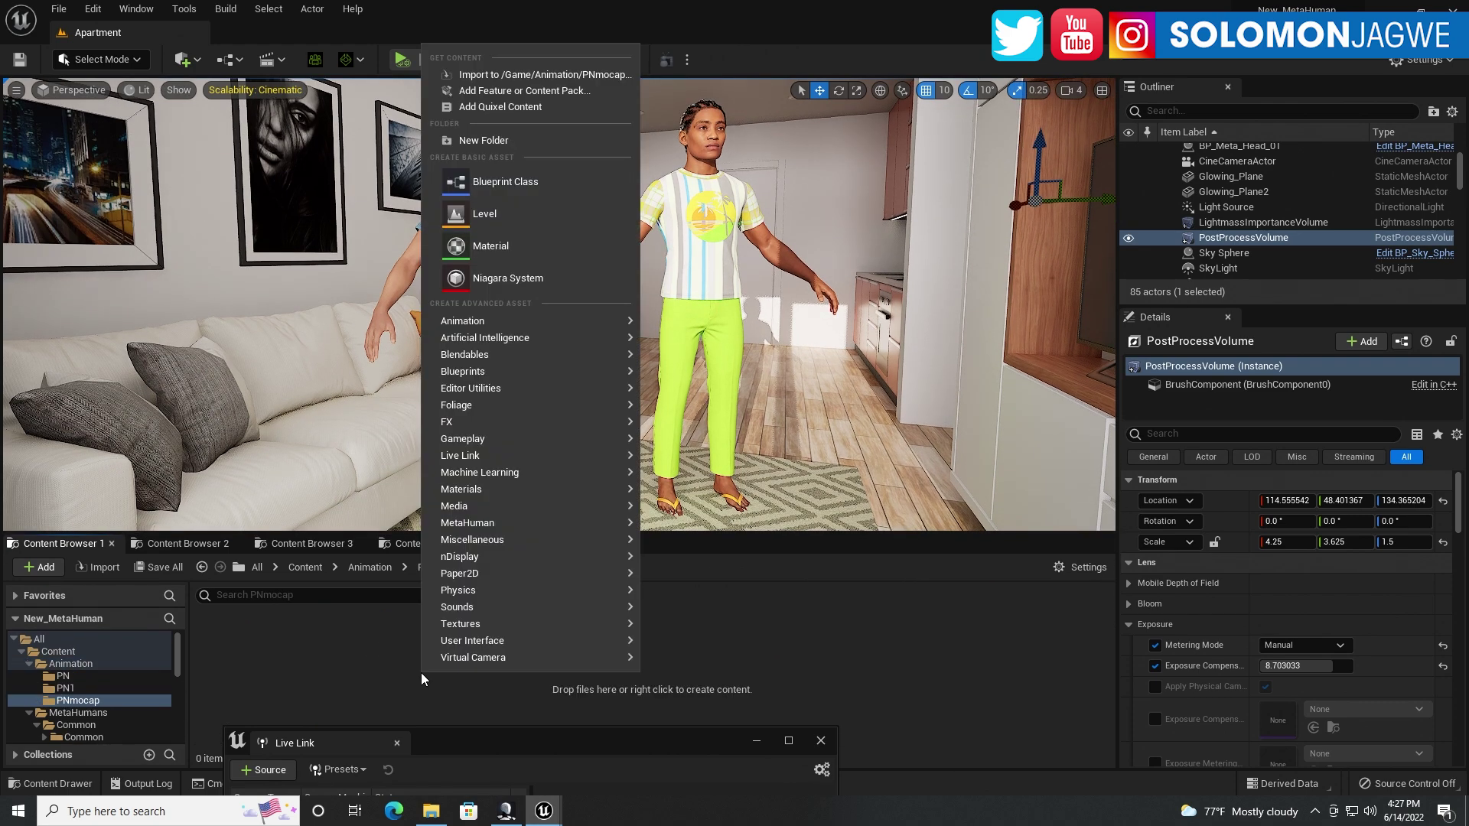
left_click(515, 77)
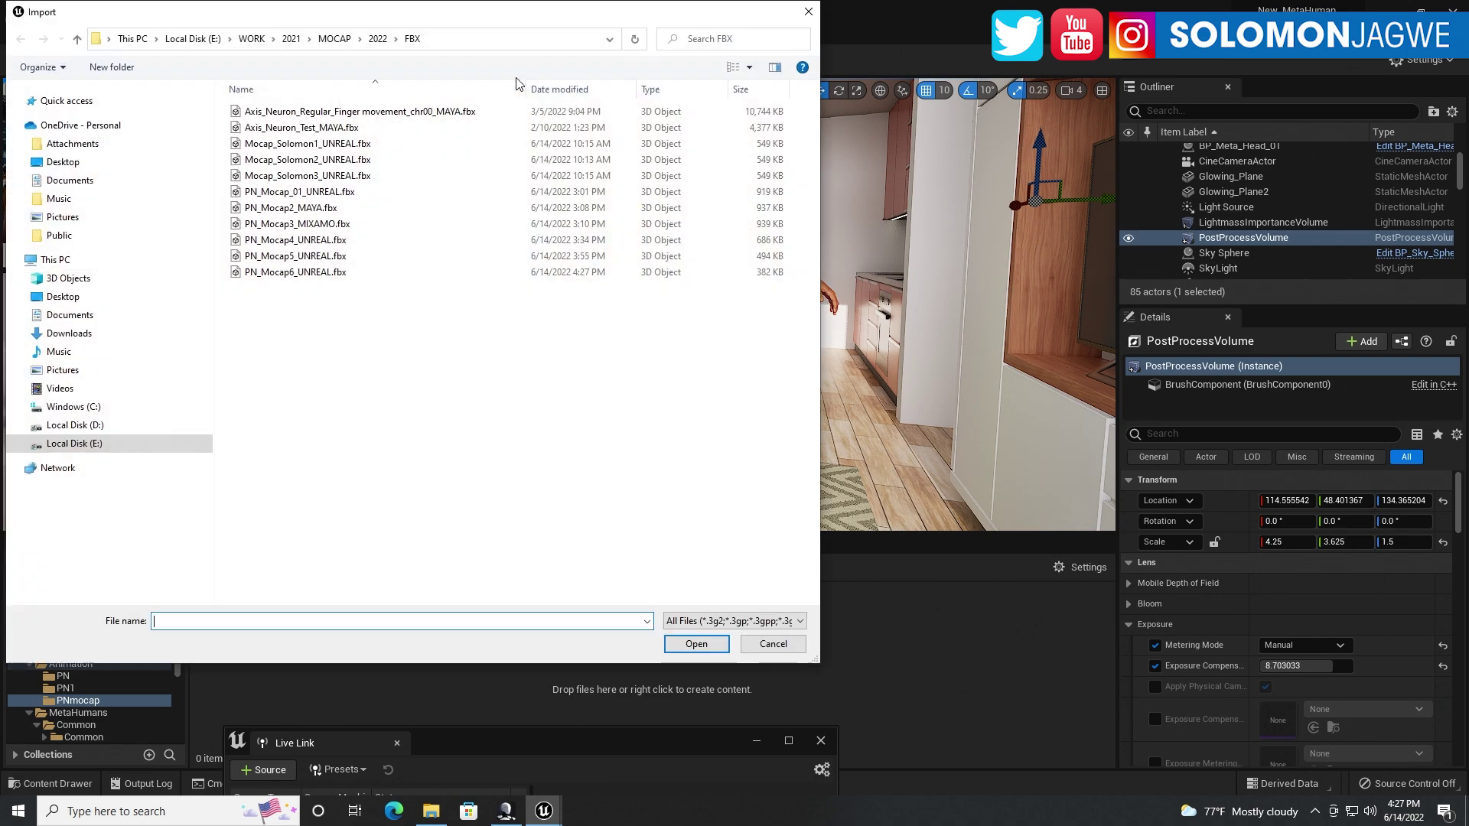
left_click(301, 273)
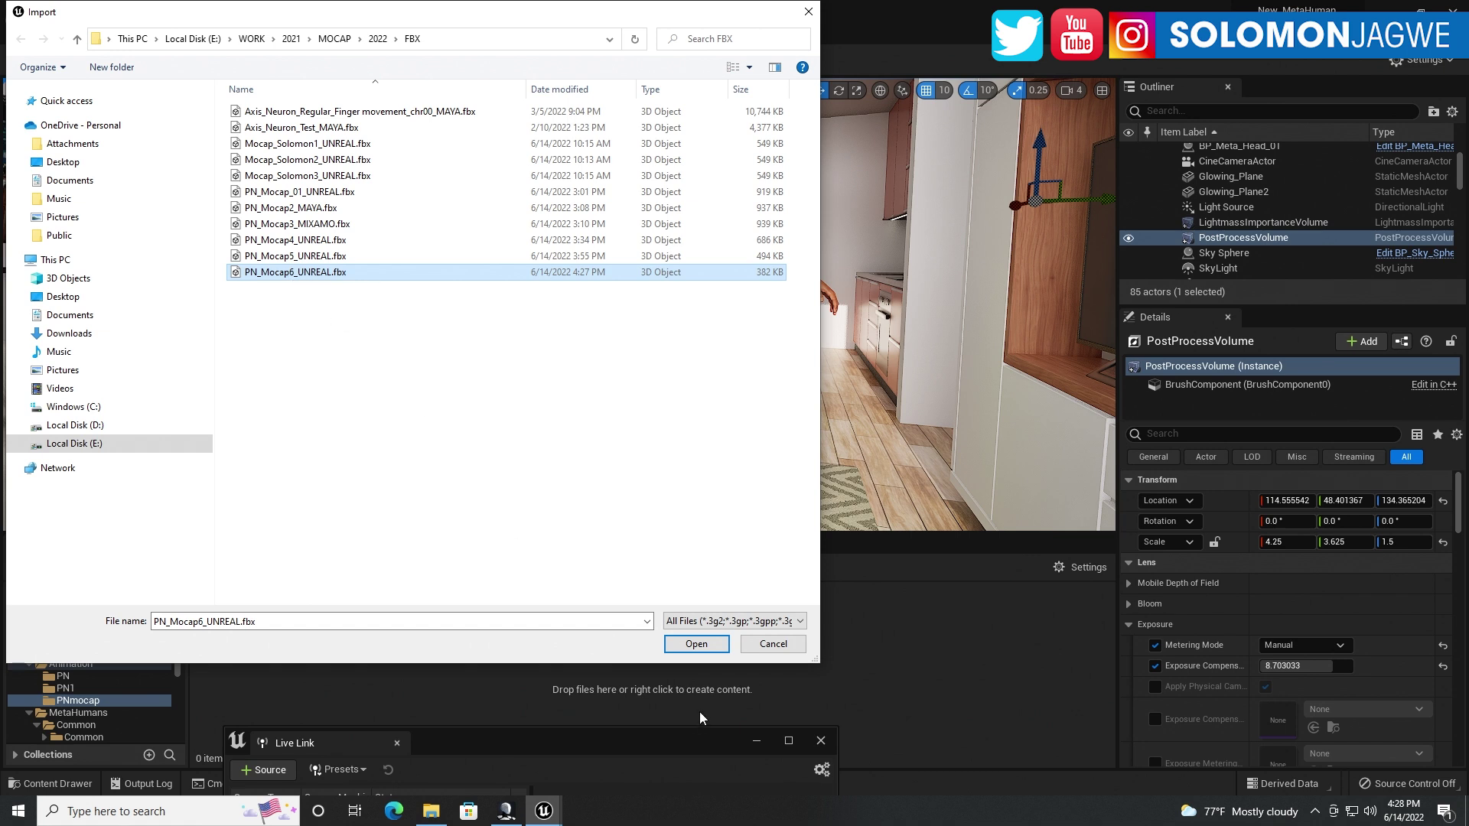
left_click(696, 644)
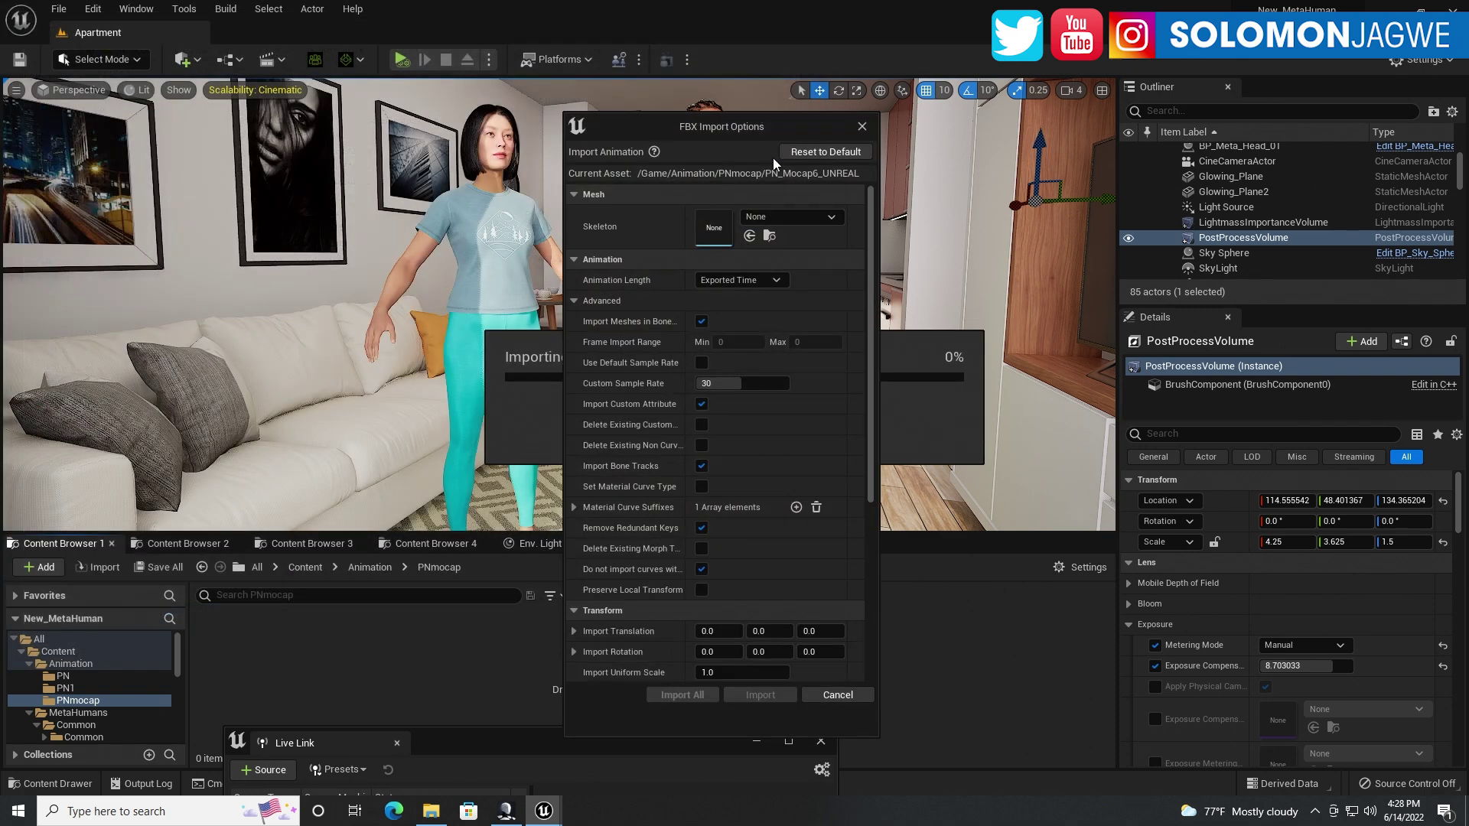
Assign metahuman_base_skel as the import skeleton and import the PN_Mocap6 animation.
mouse_move(705, 383)
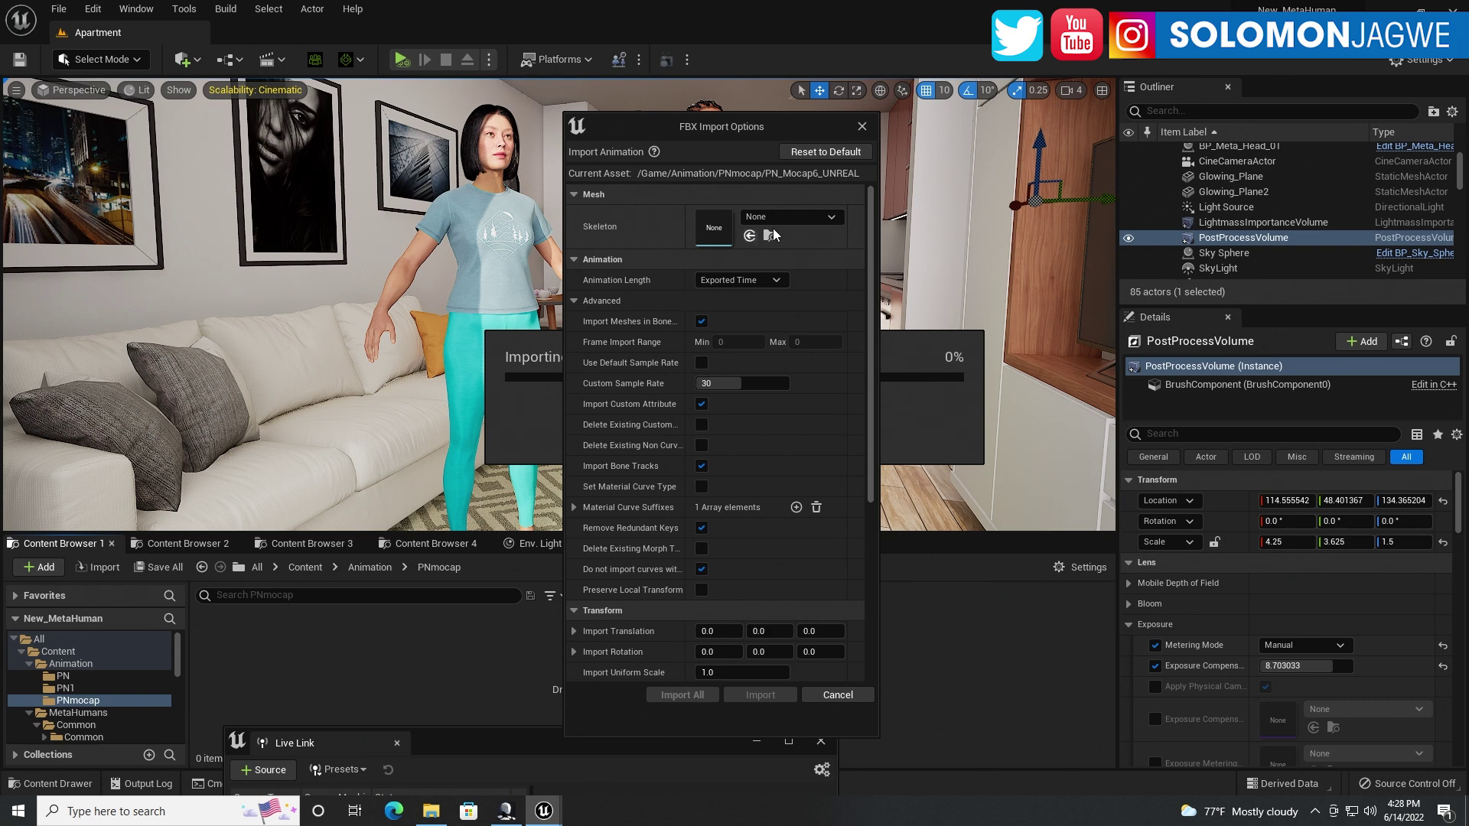
left_click(831, 218)
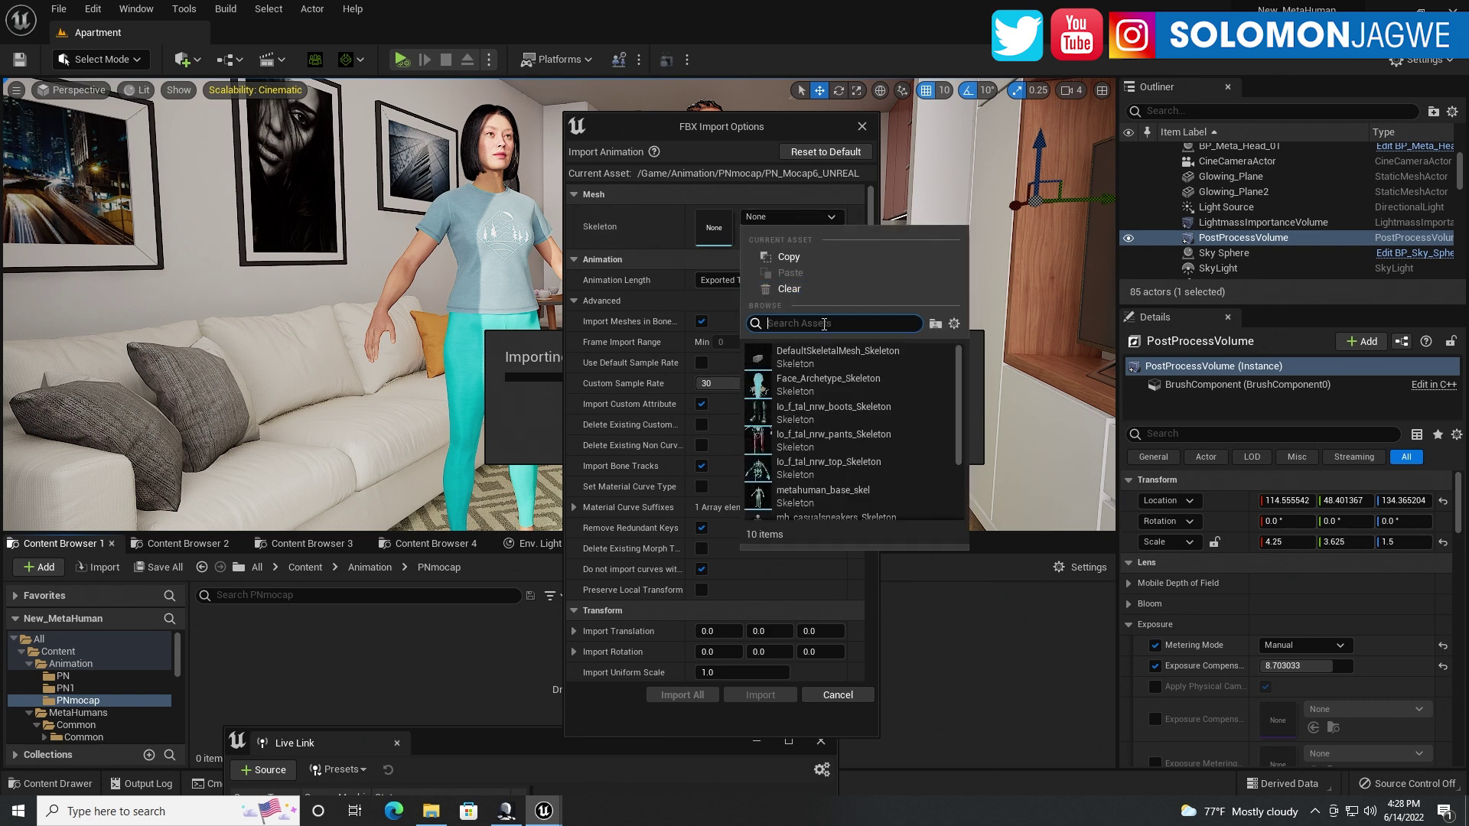
type("meta")
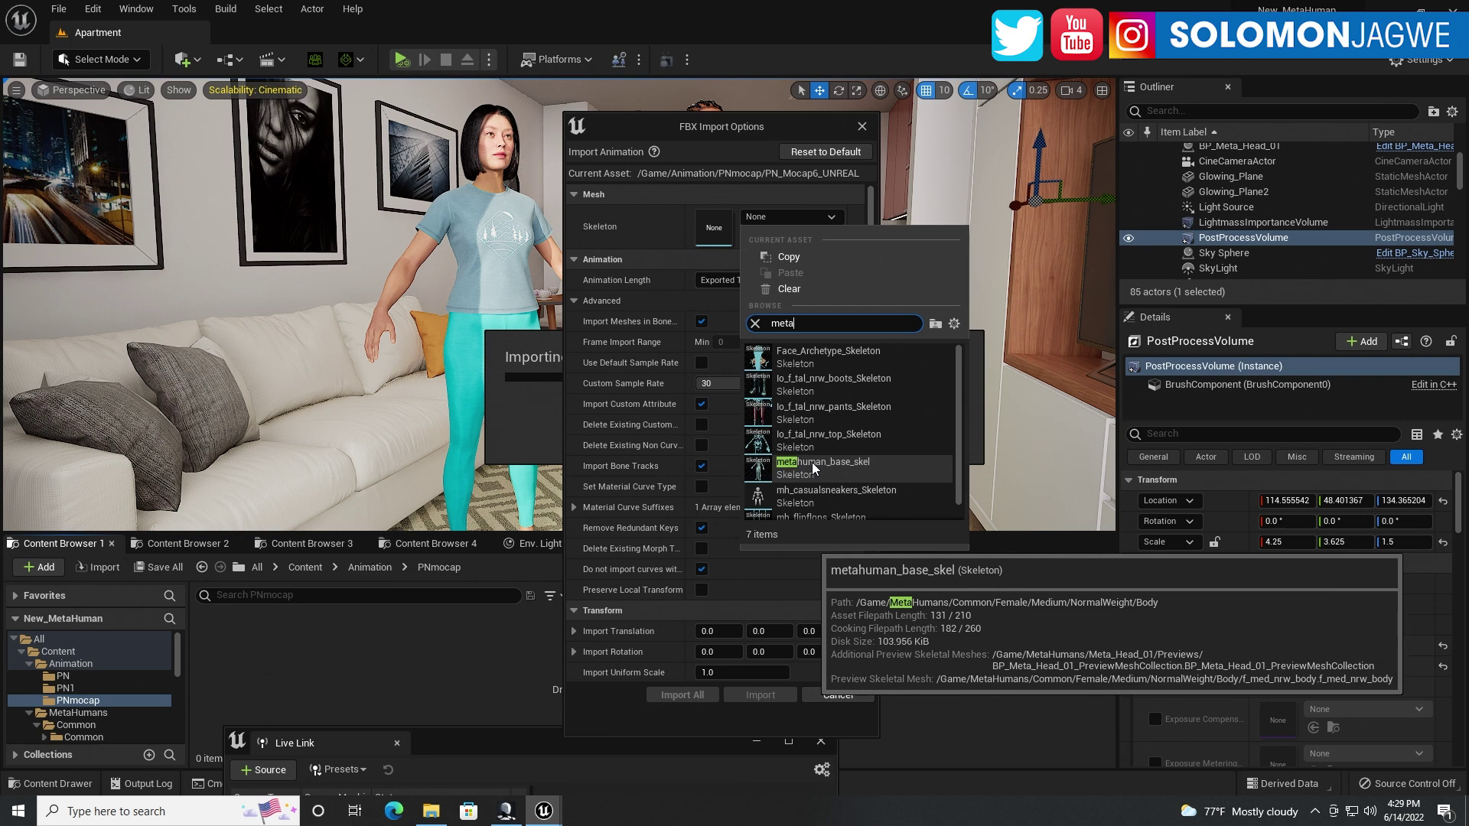
left_click(811, 462)
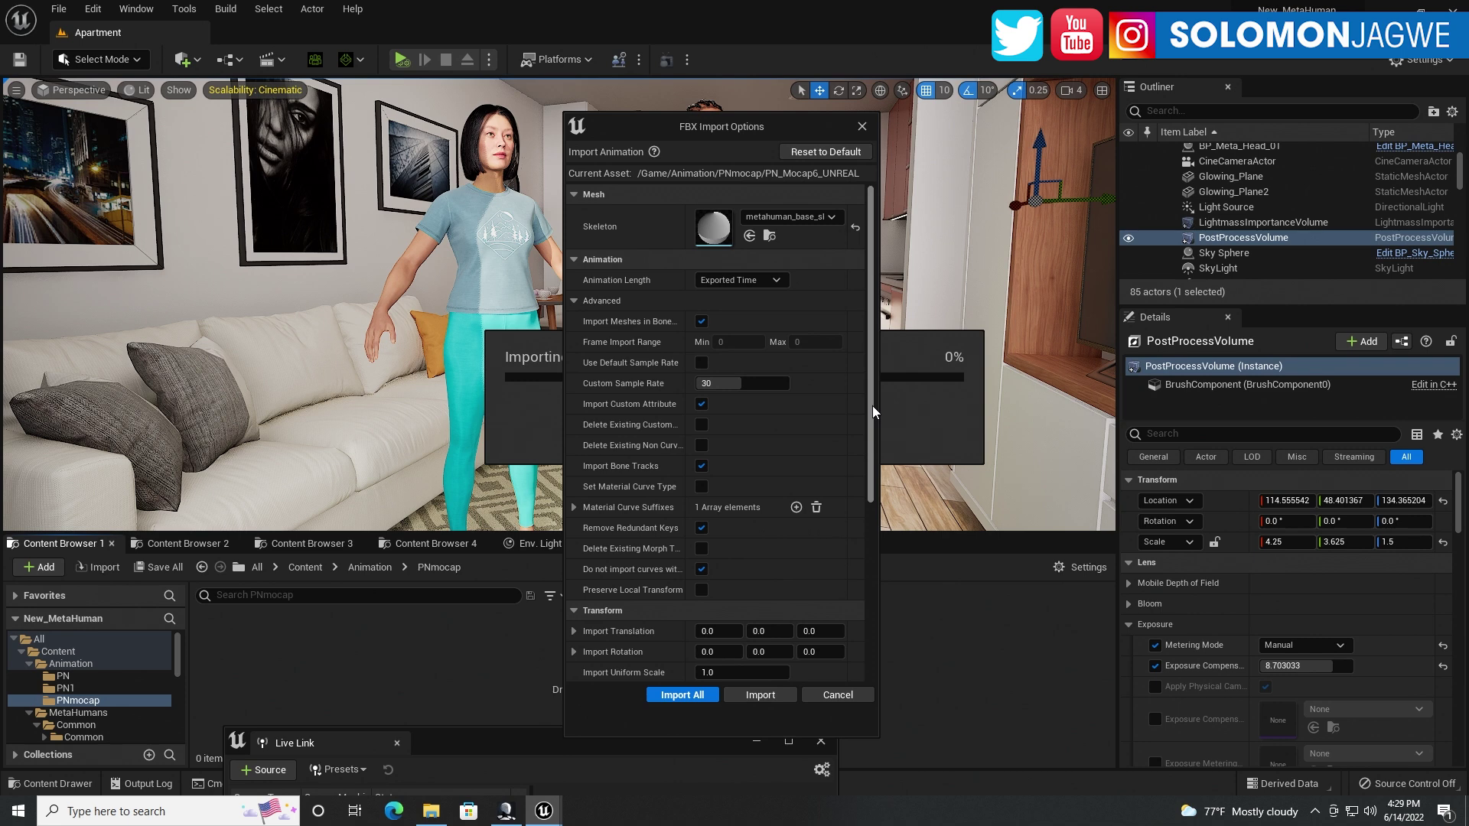
left_click_drag(872, 405, 855, 598)
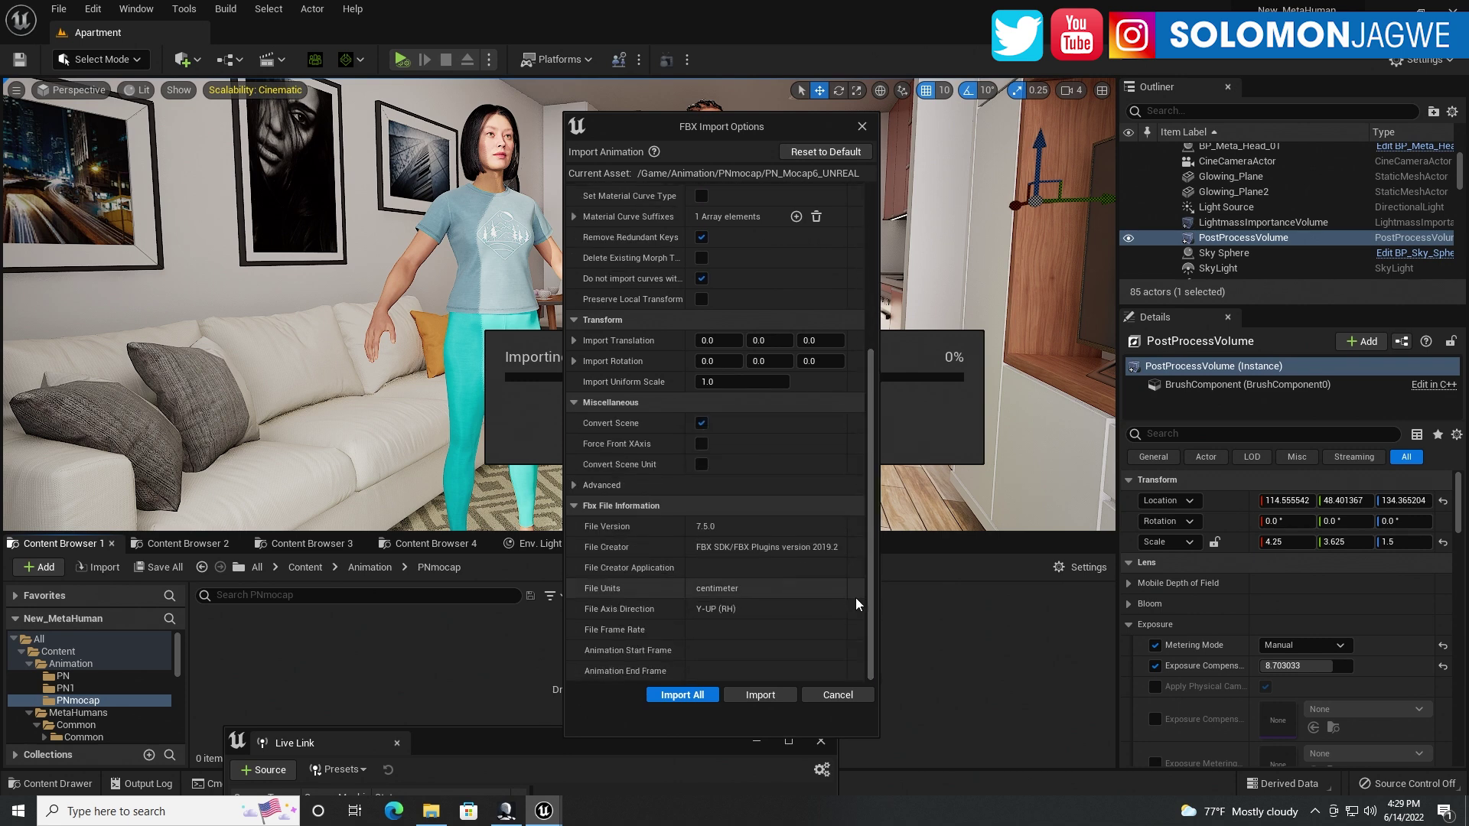
left_click(768, 695)
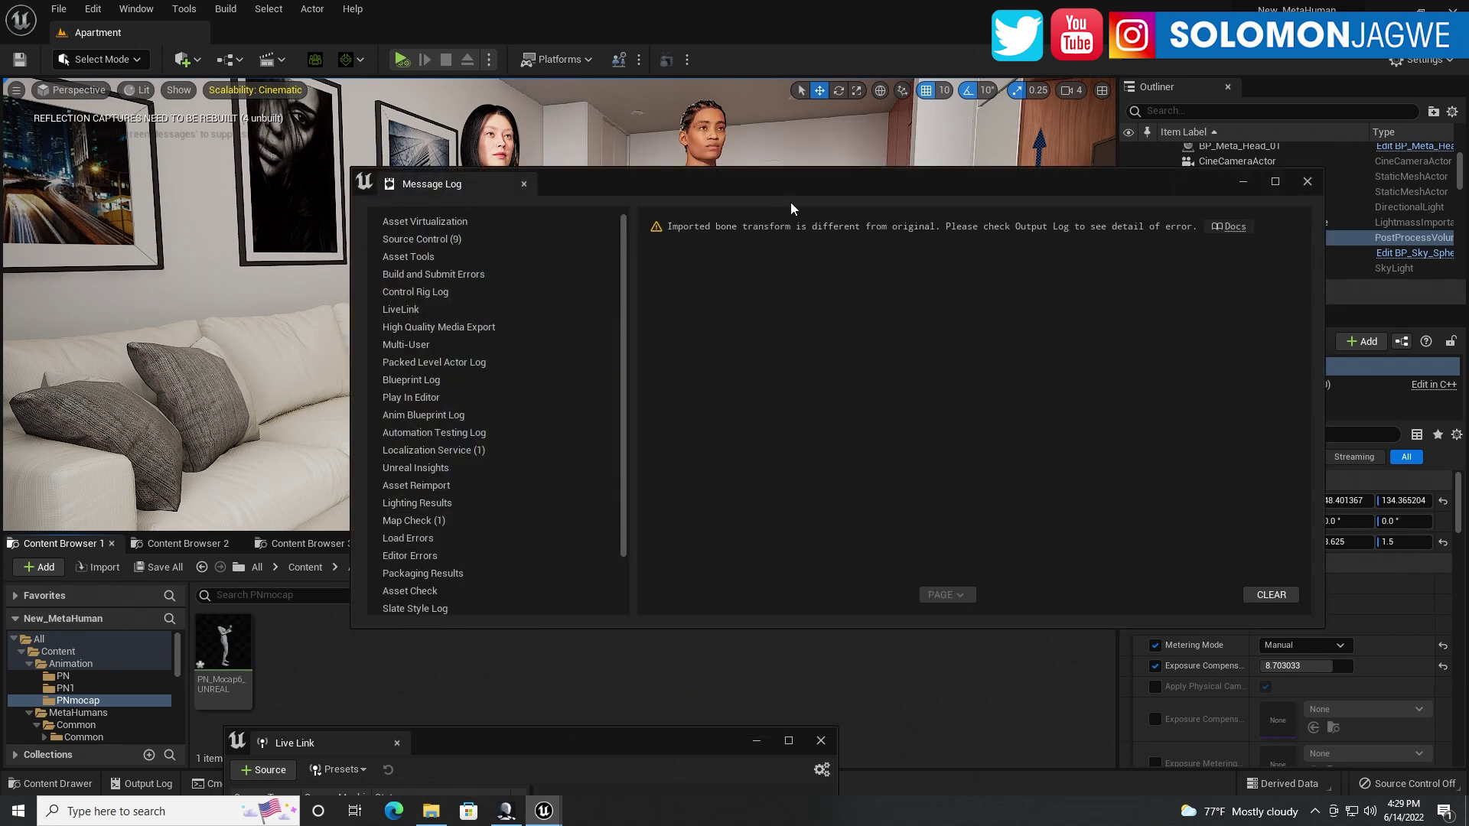
left_click(1307, 183)
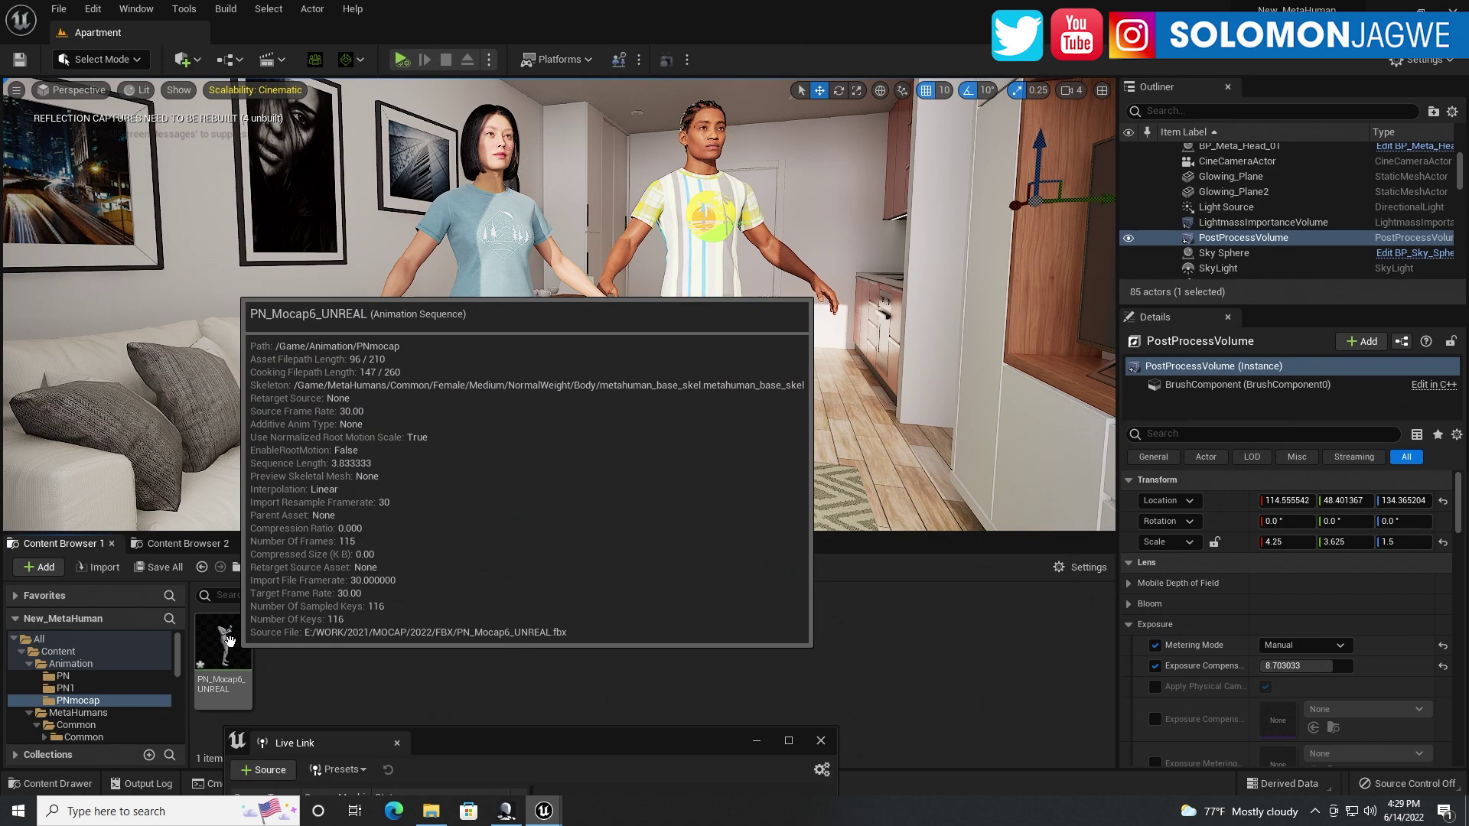
mouse_move(227, 650)
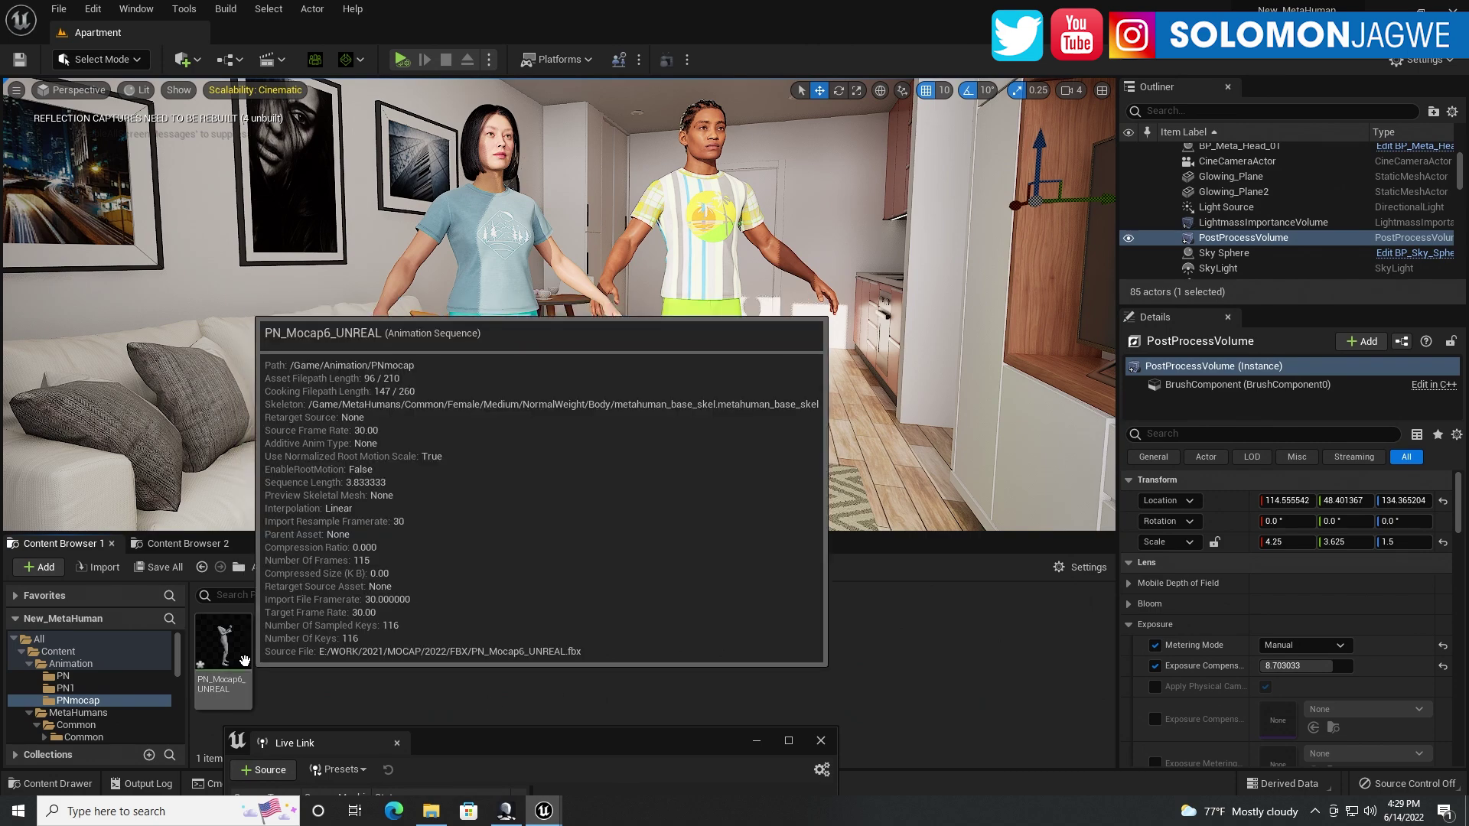
double_click(227, 650)
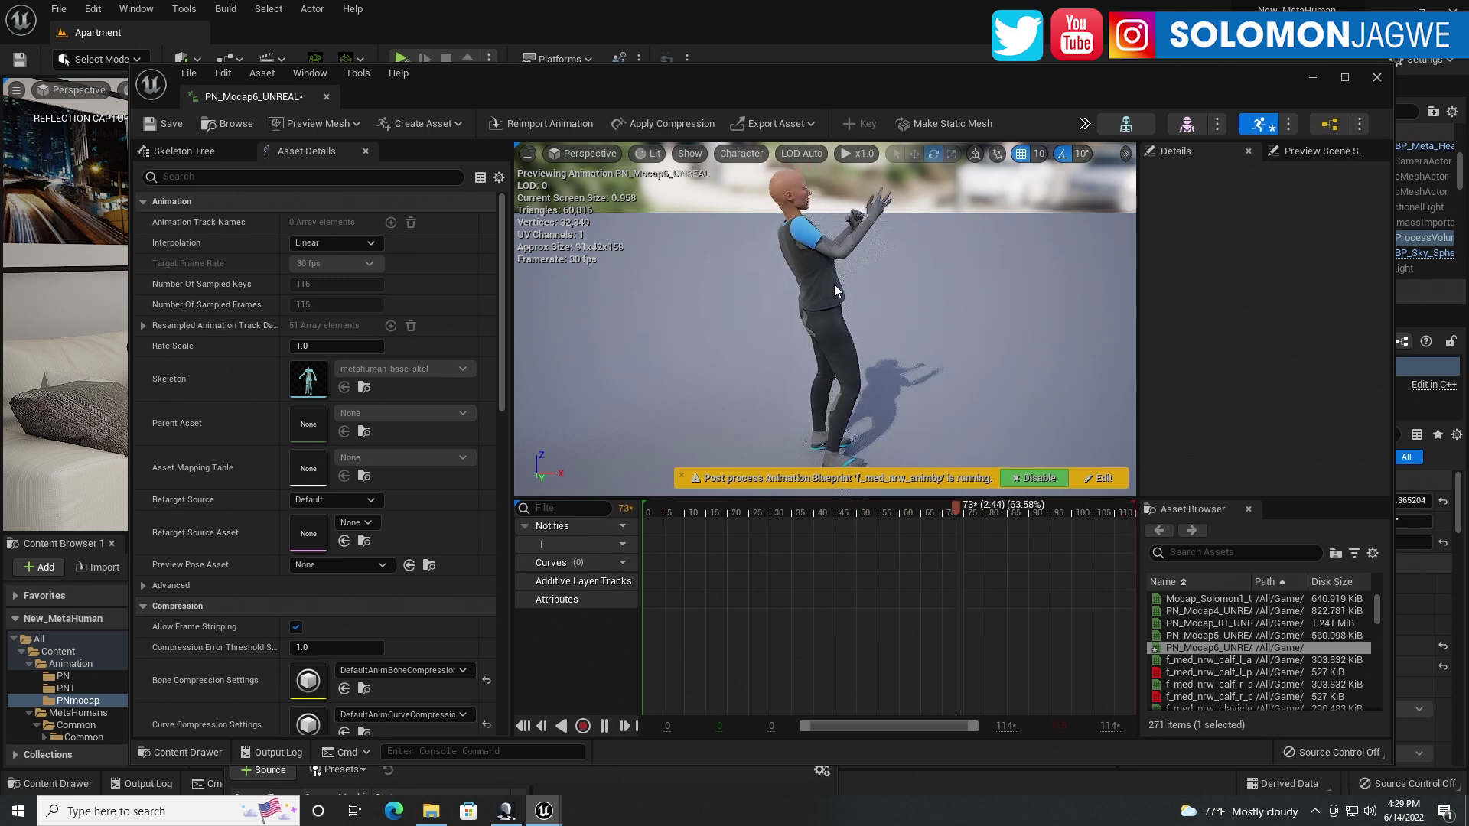
From BP_MakondeBoxer4's Body component, browse to m_med_nrw_body and open it.
left_click(1378, 80)
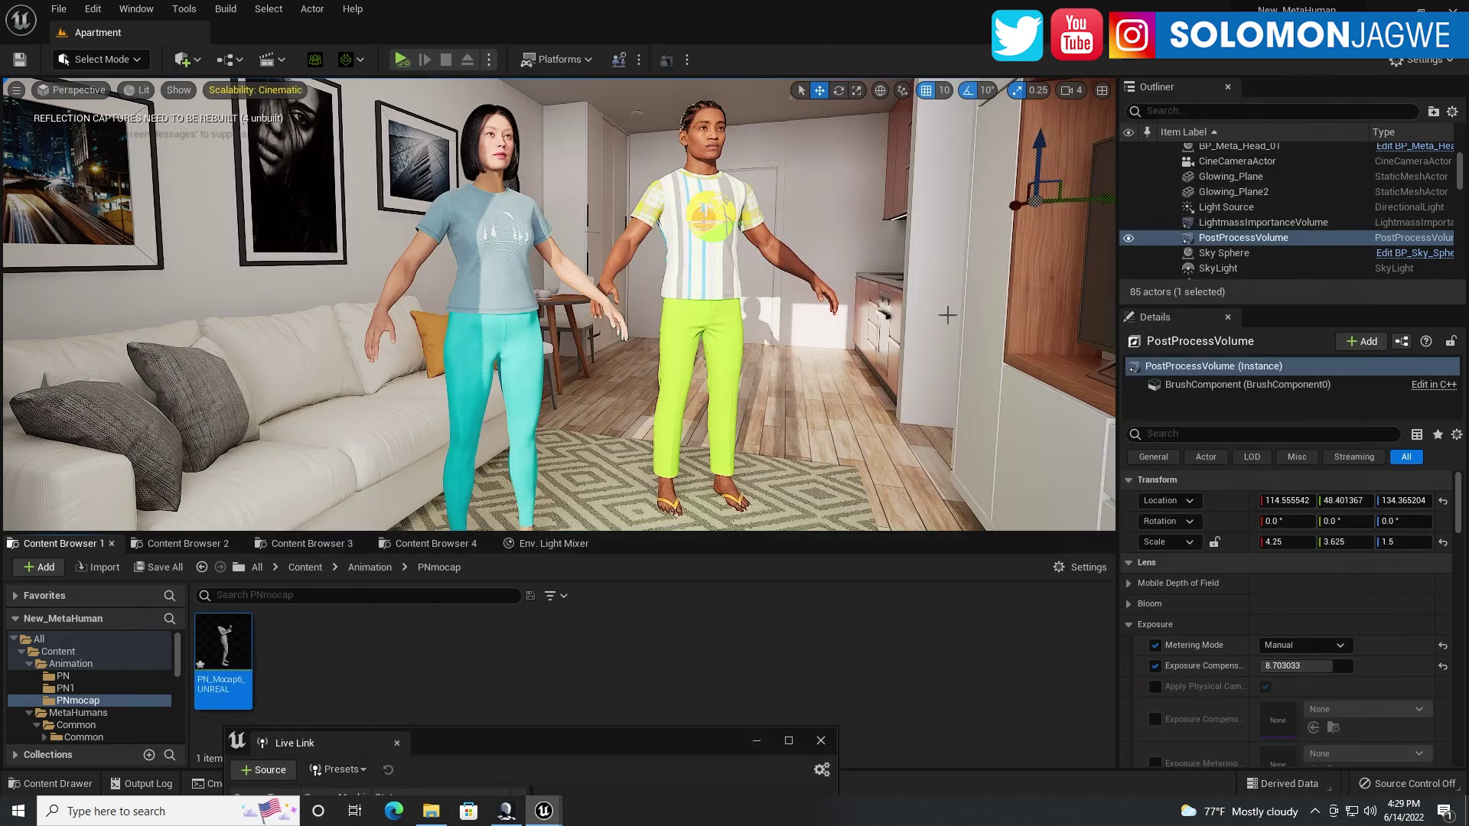
left_click(699, 195)
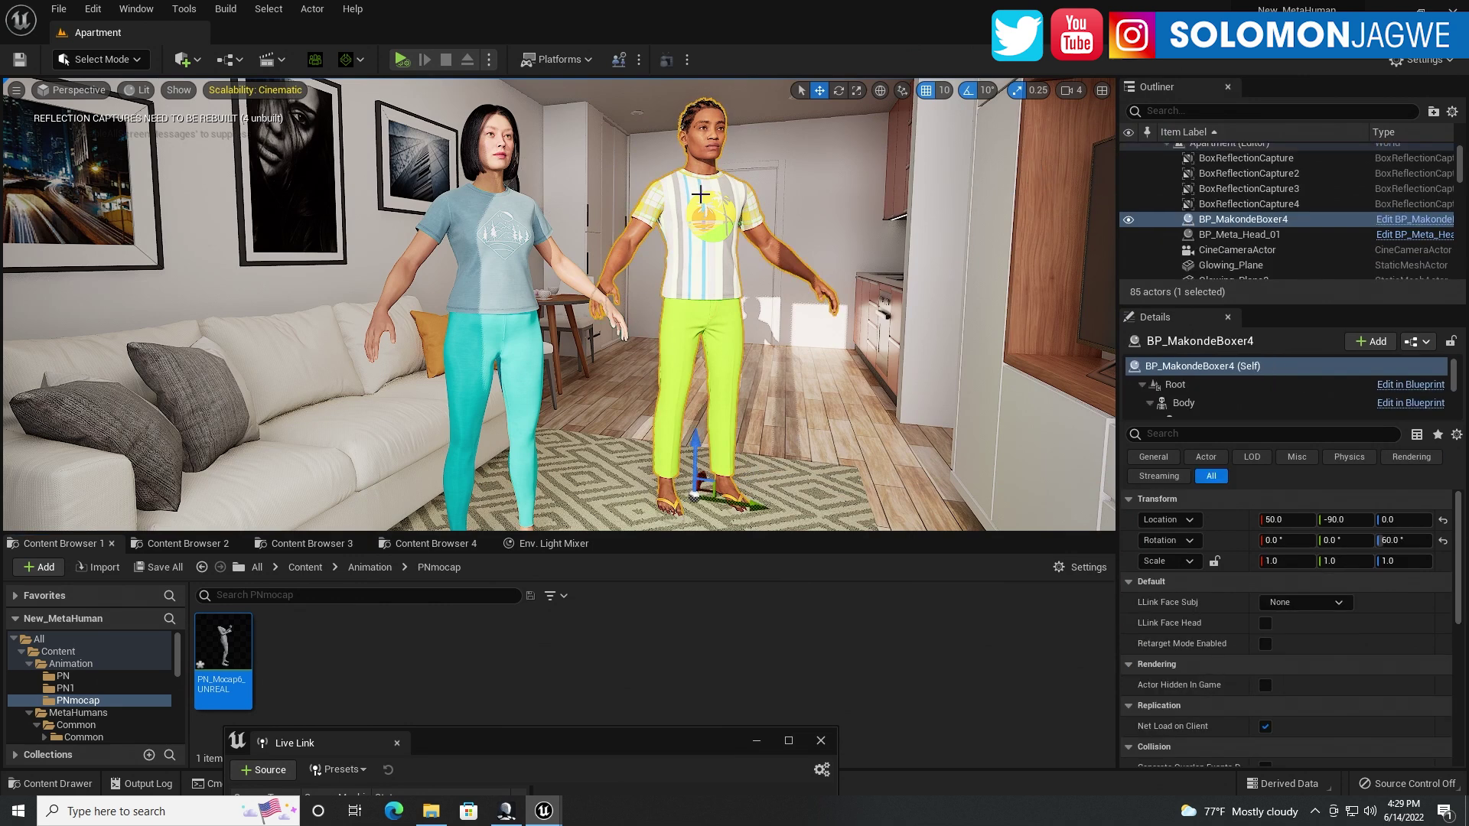
left_click(1185, 405)
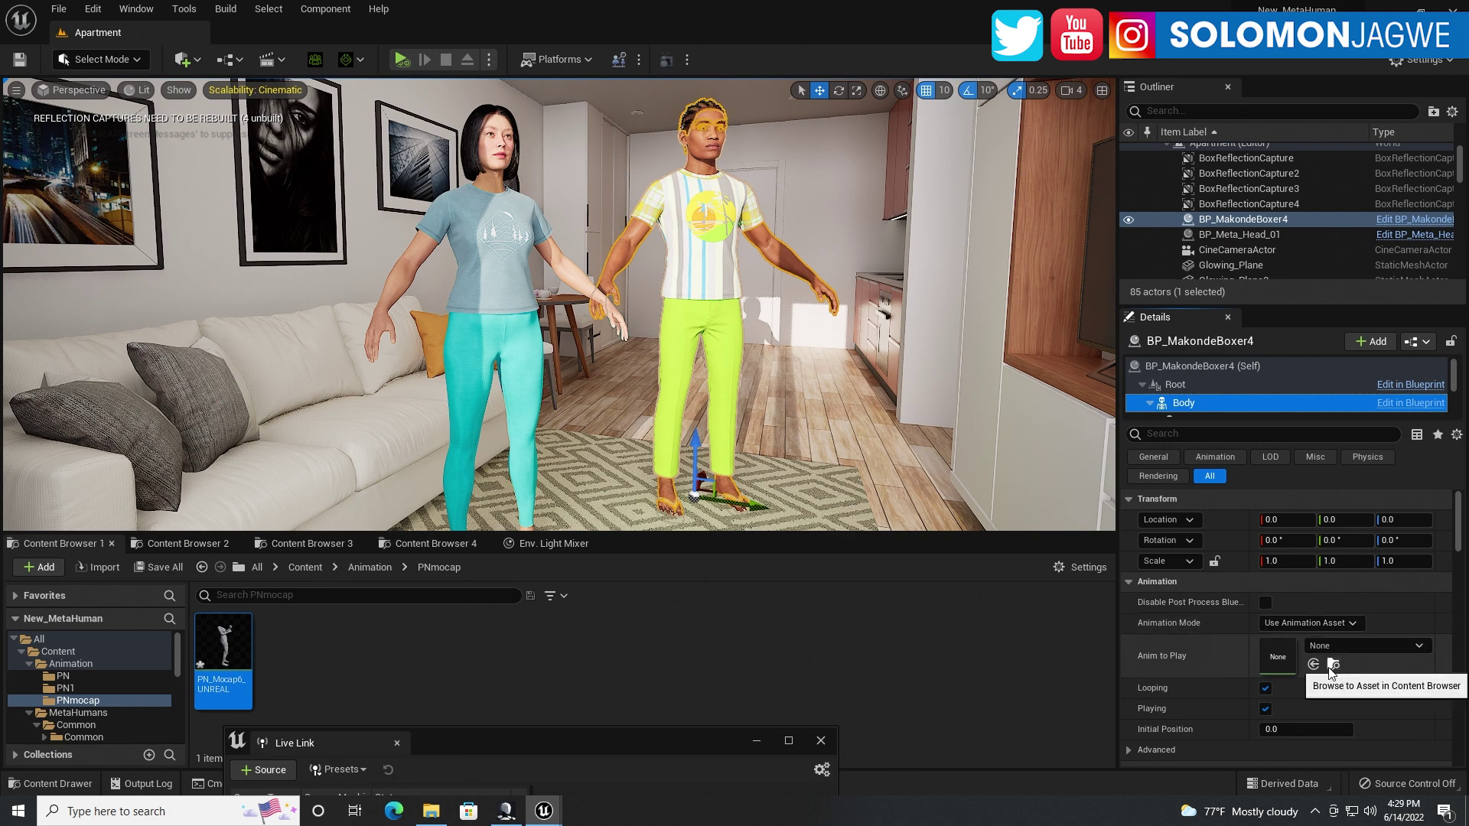
left_click_drag(1459, 509, 1461, 536)
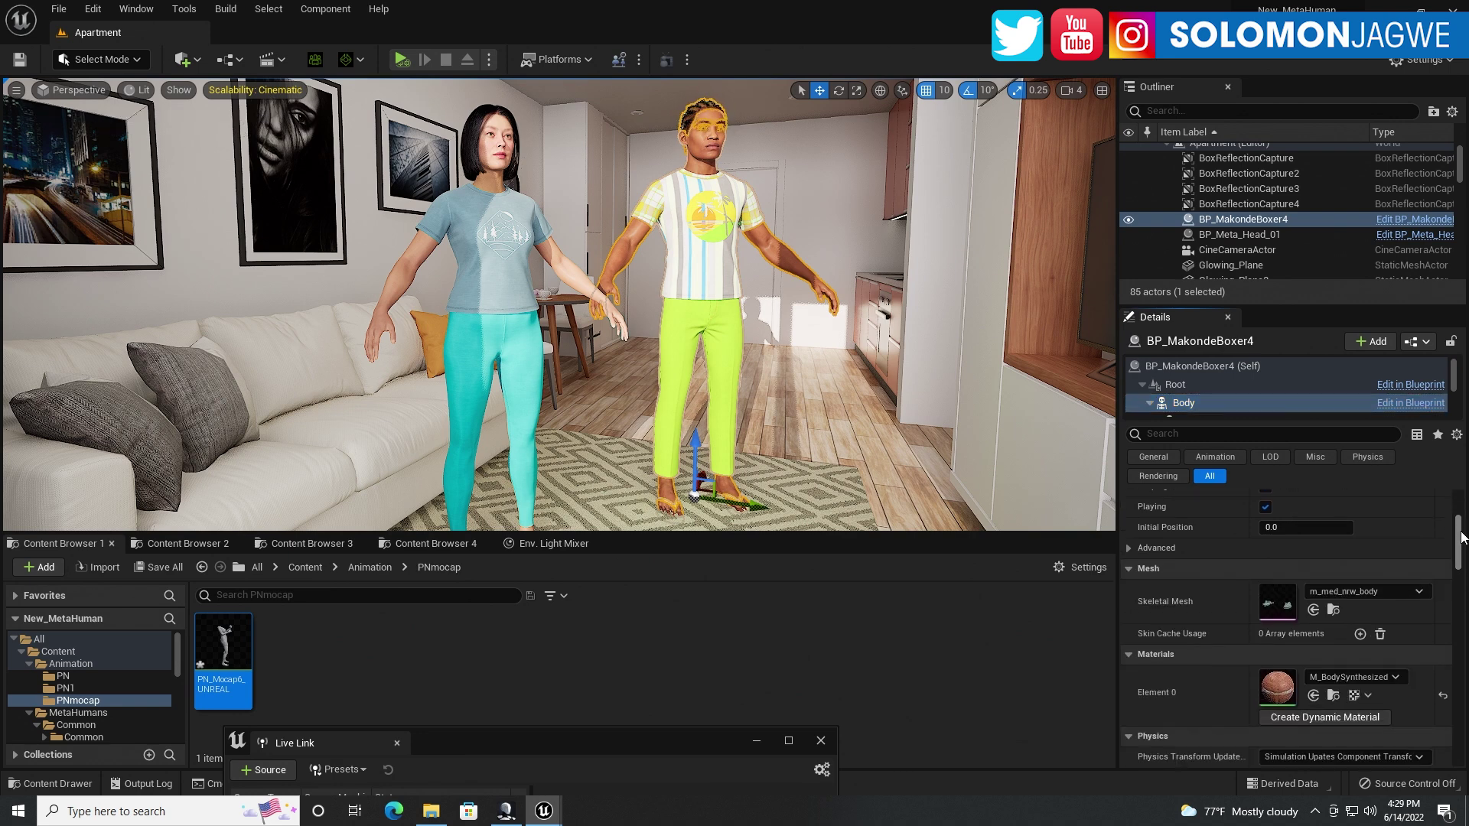
left_click(1332, 609)
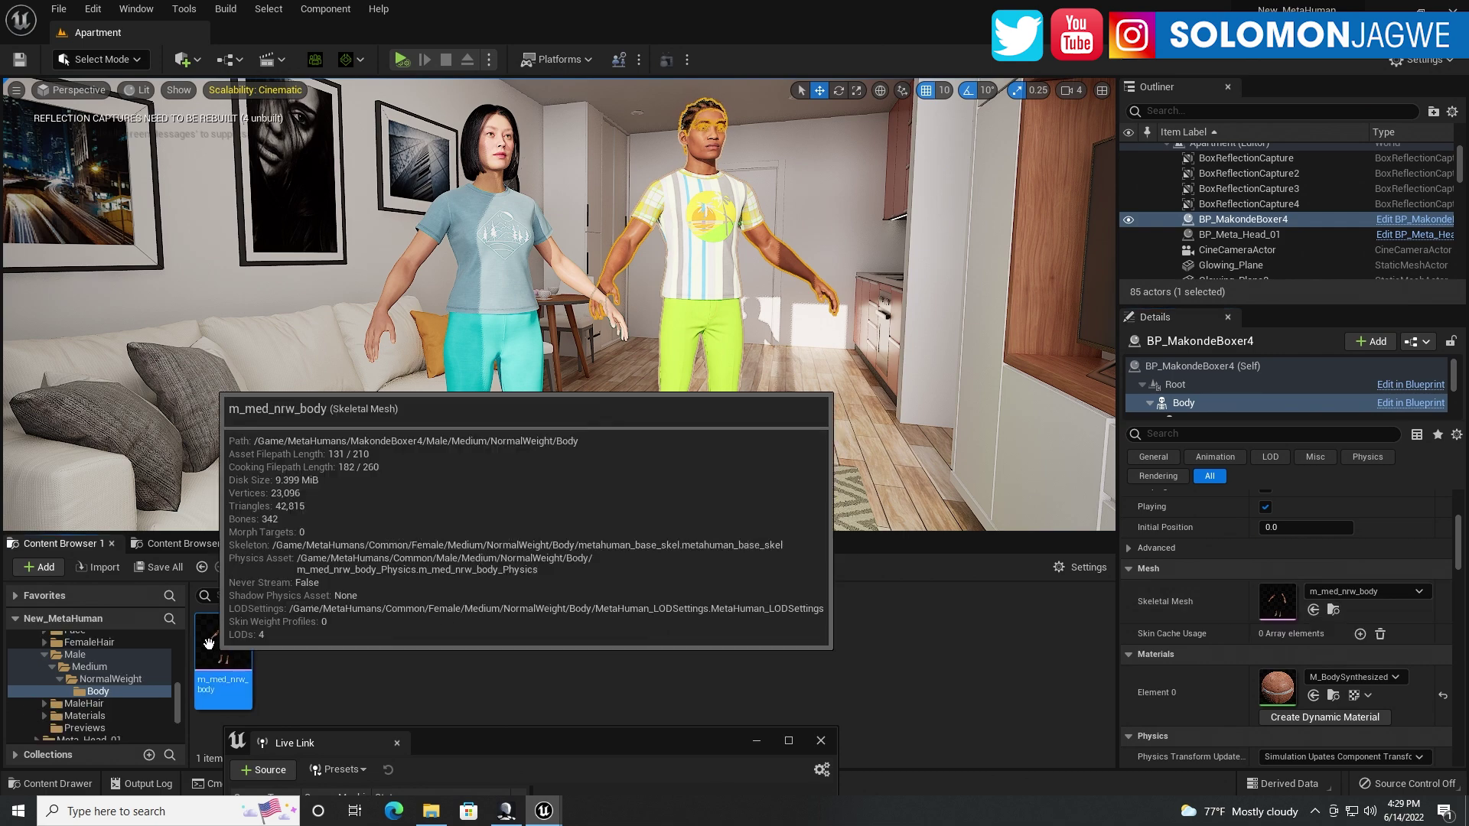
double_click(209, 644)
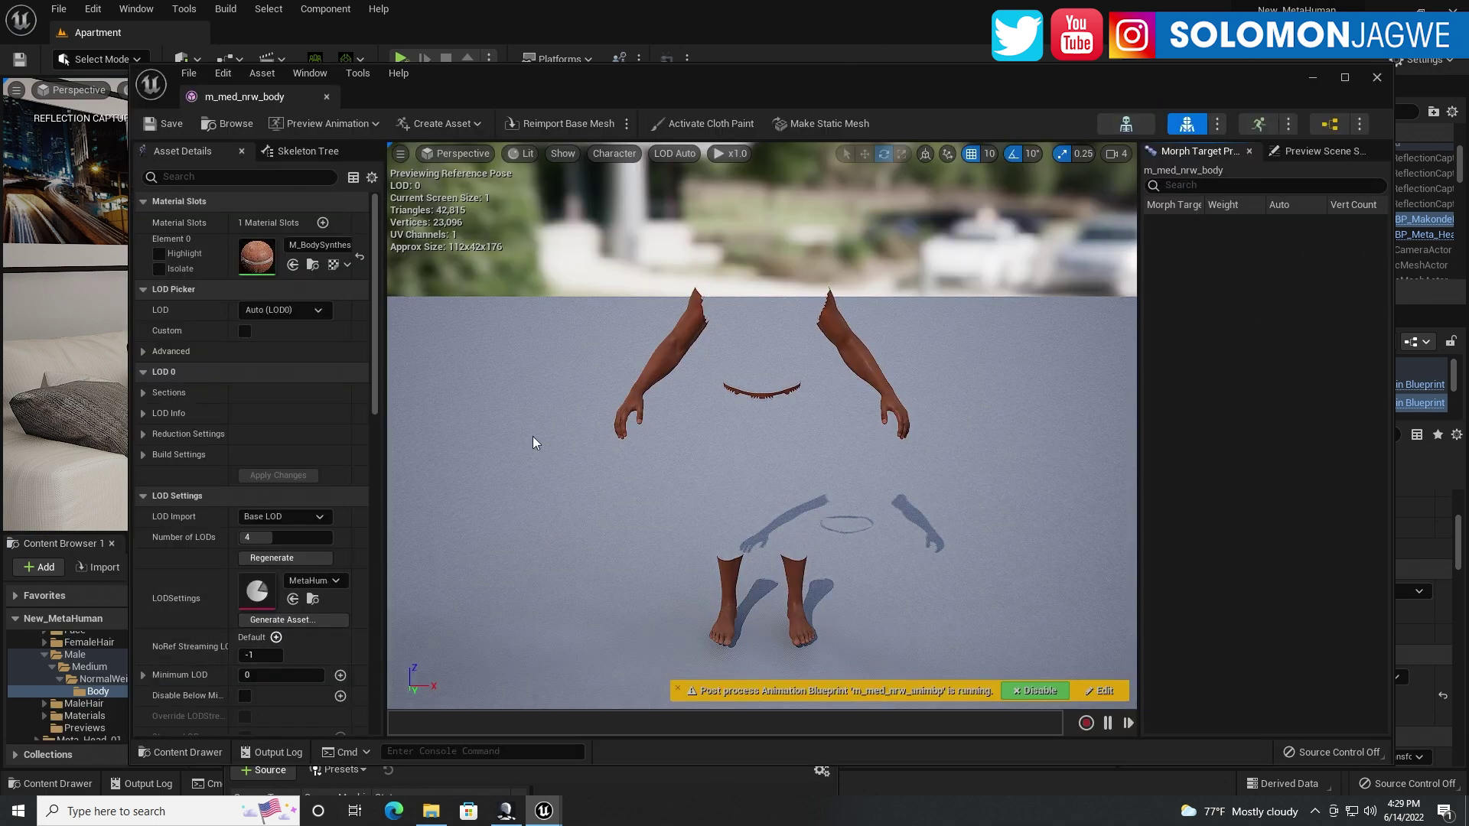
Open metahuman_base_skel with retargeting options shown and select every bone from spine_01 down.
left_click(1125, 124)
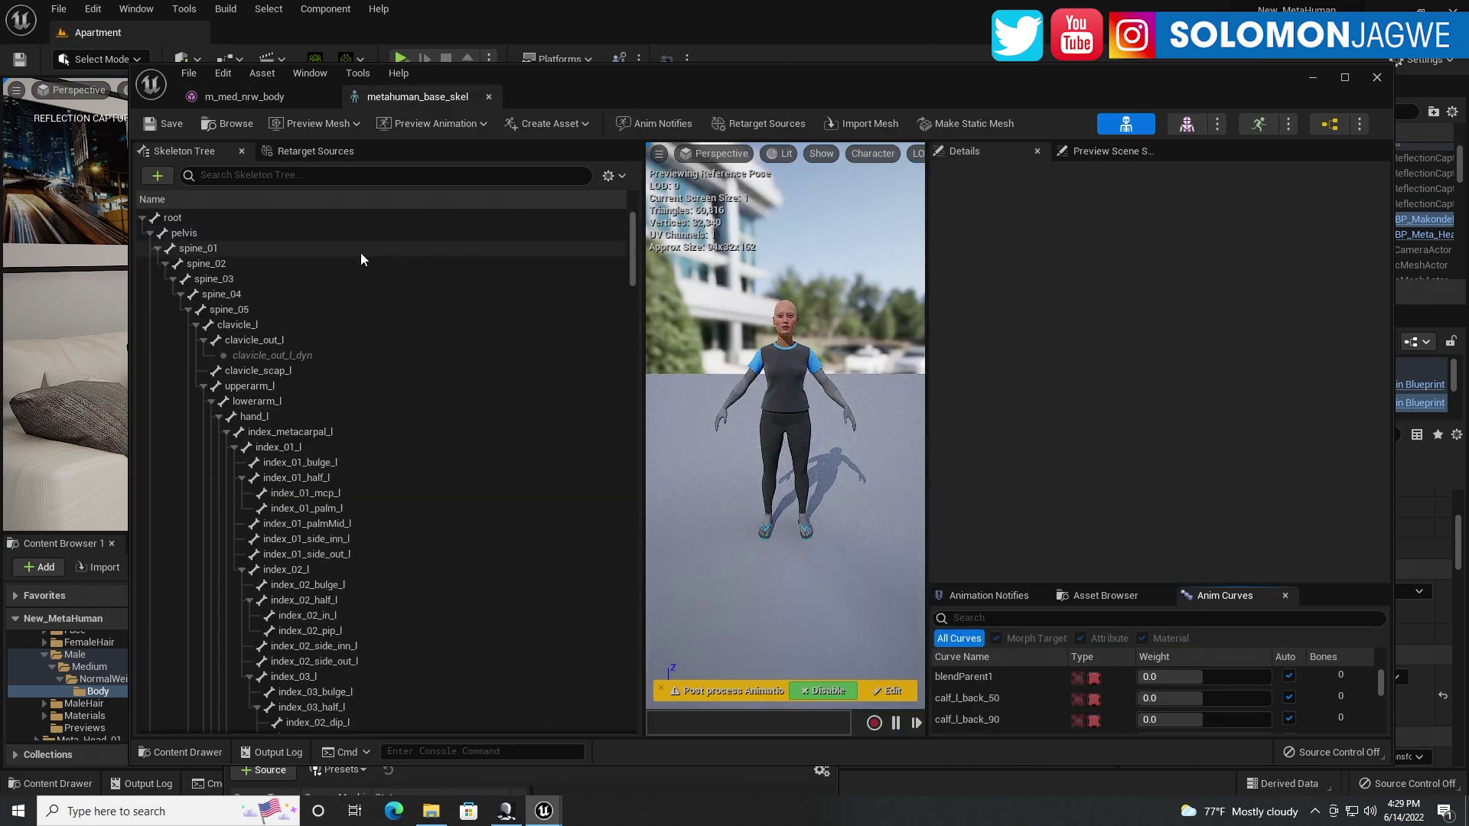
left_click(617, 177)
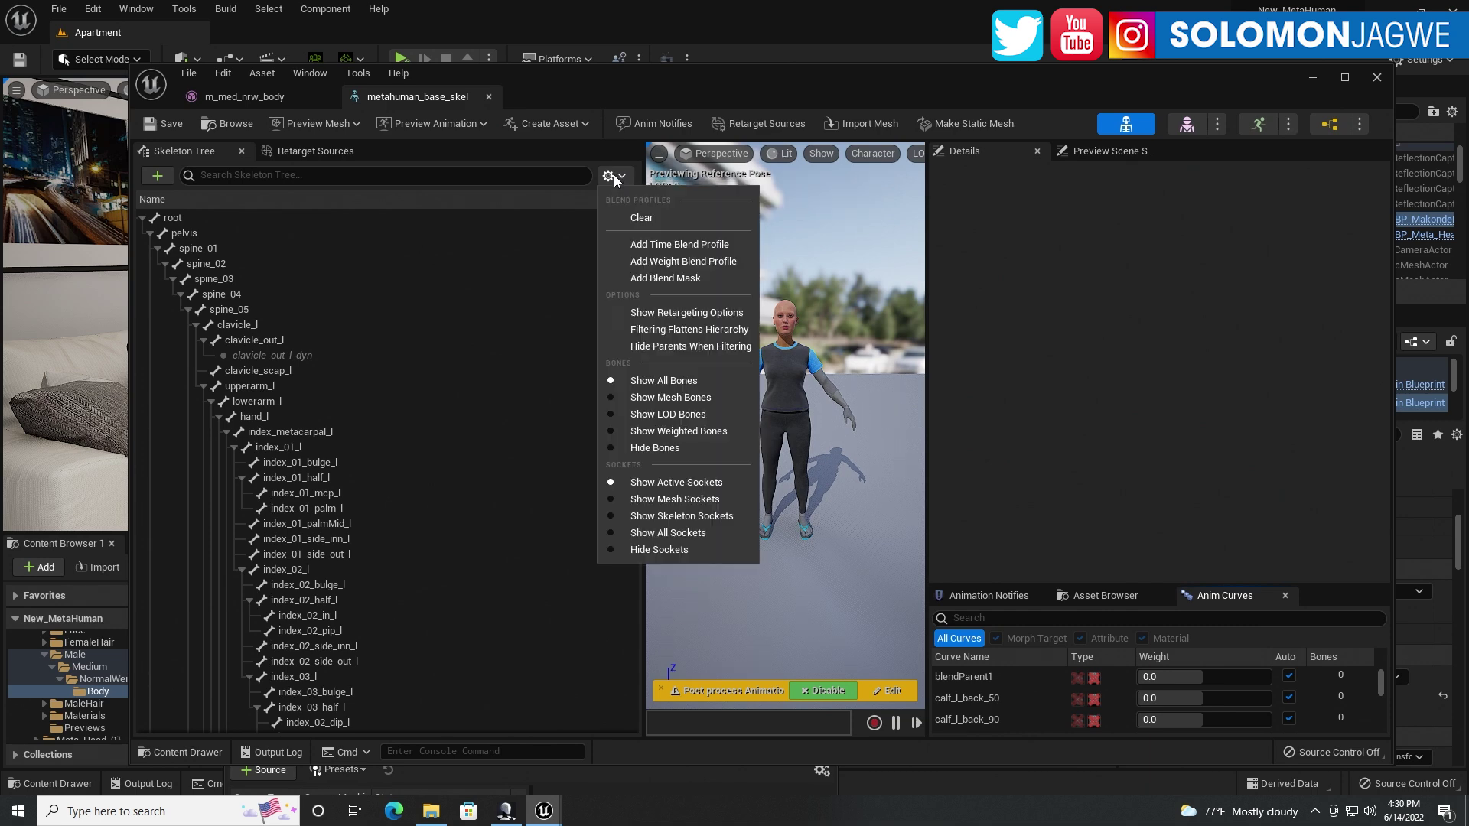
left_click(663, 312)
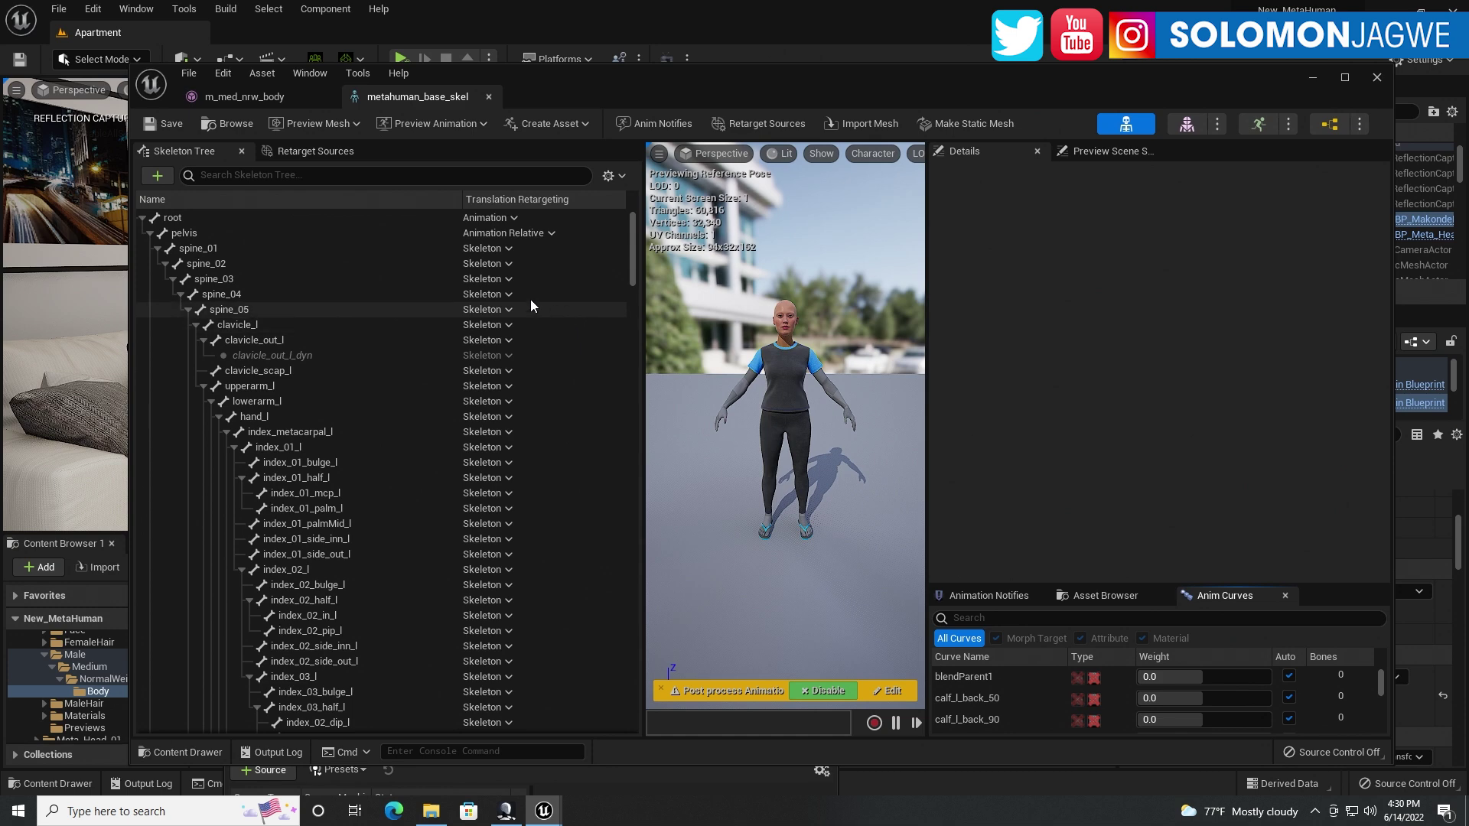
left_click(185, 233)
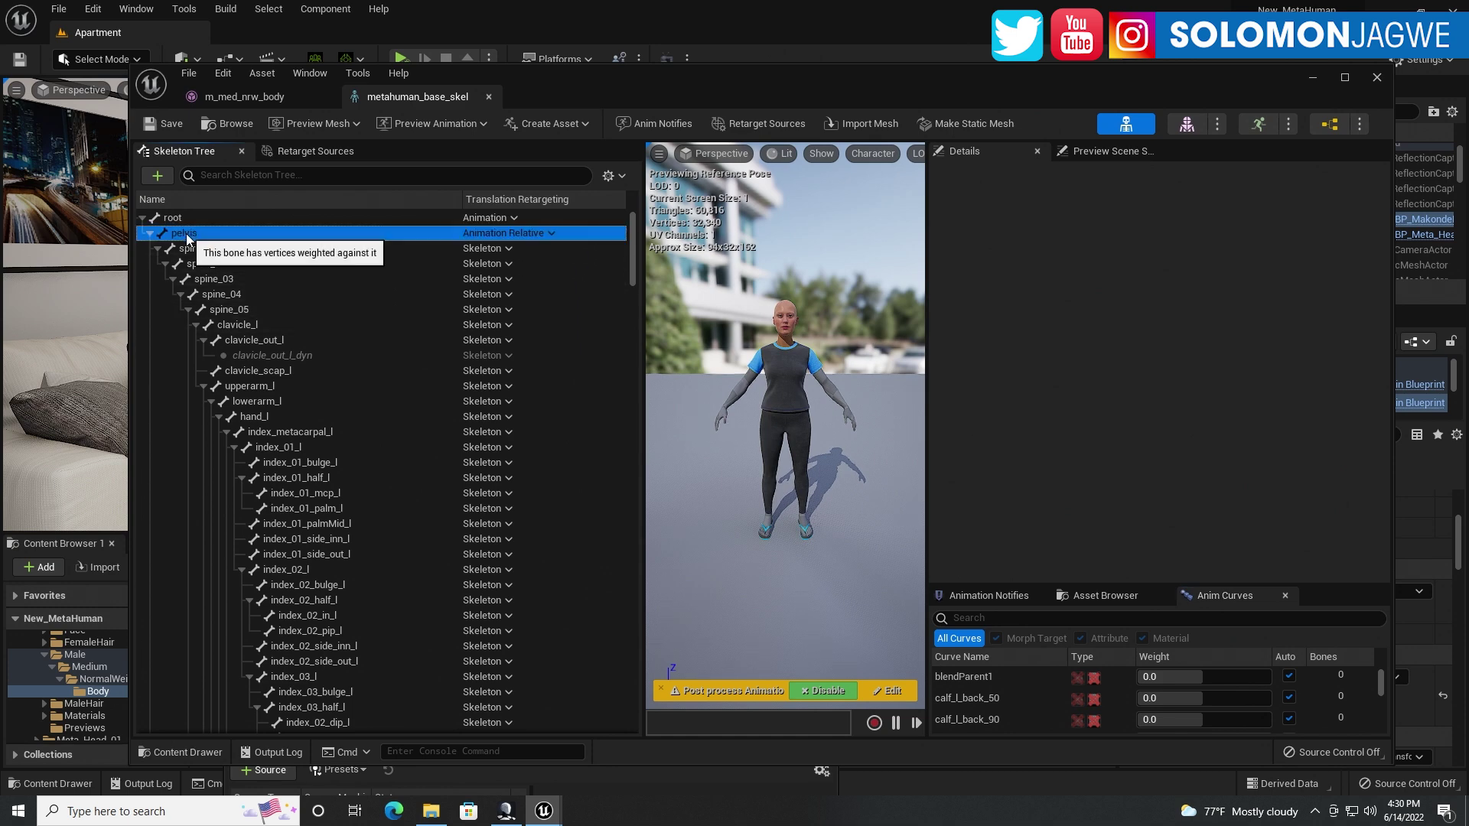
left_click(205, 250)
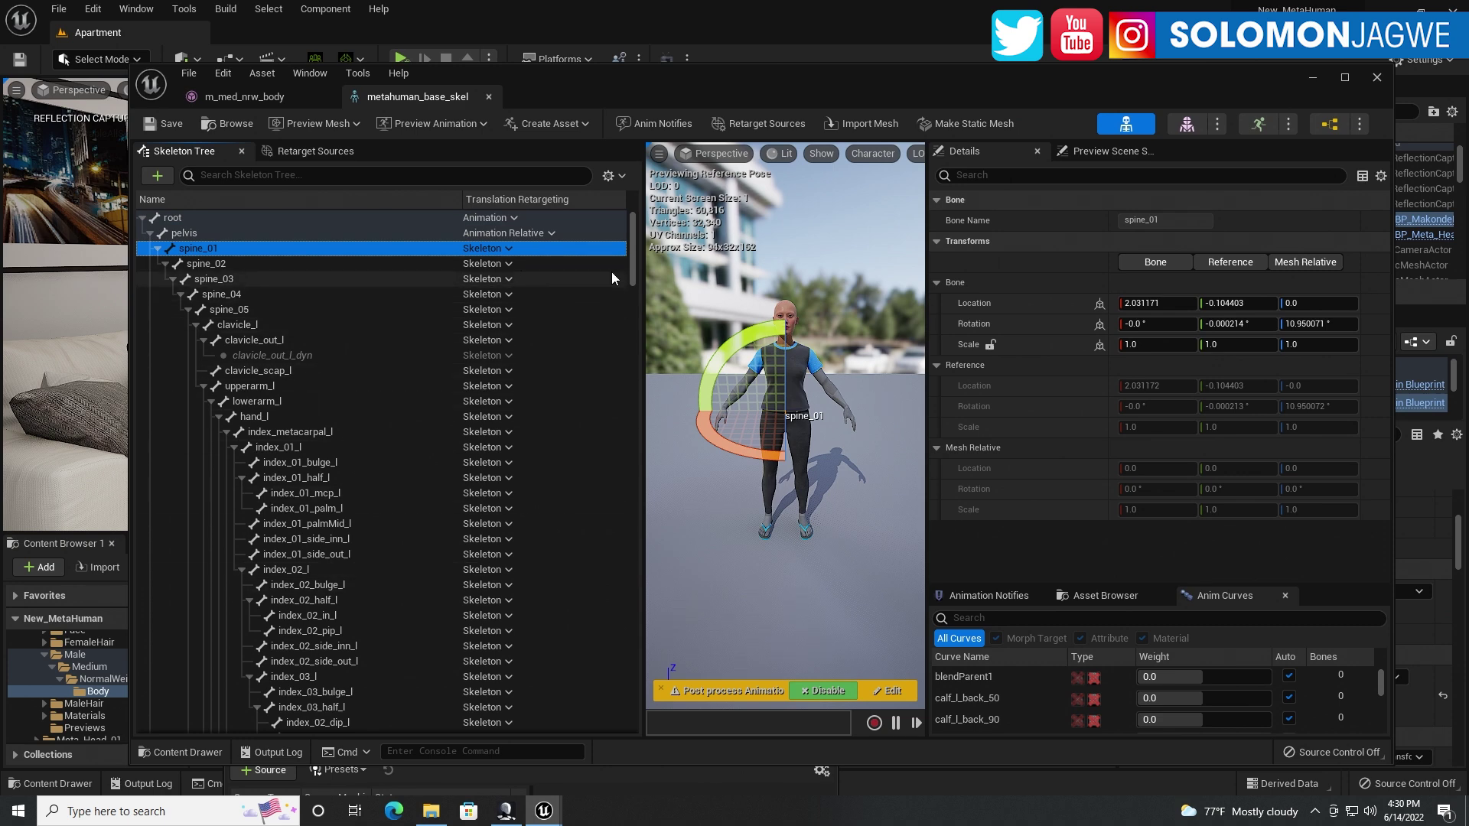
left_click_drag(635, 253, 631, 717)
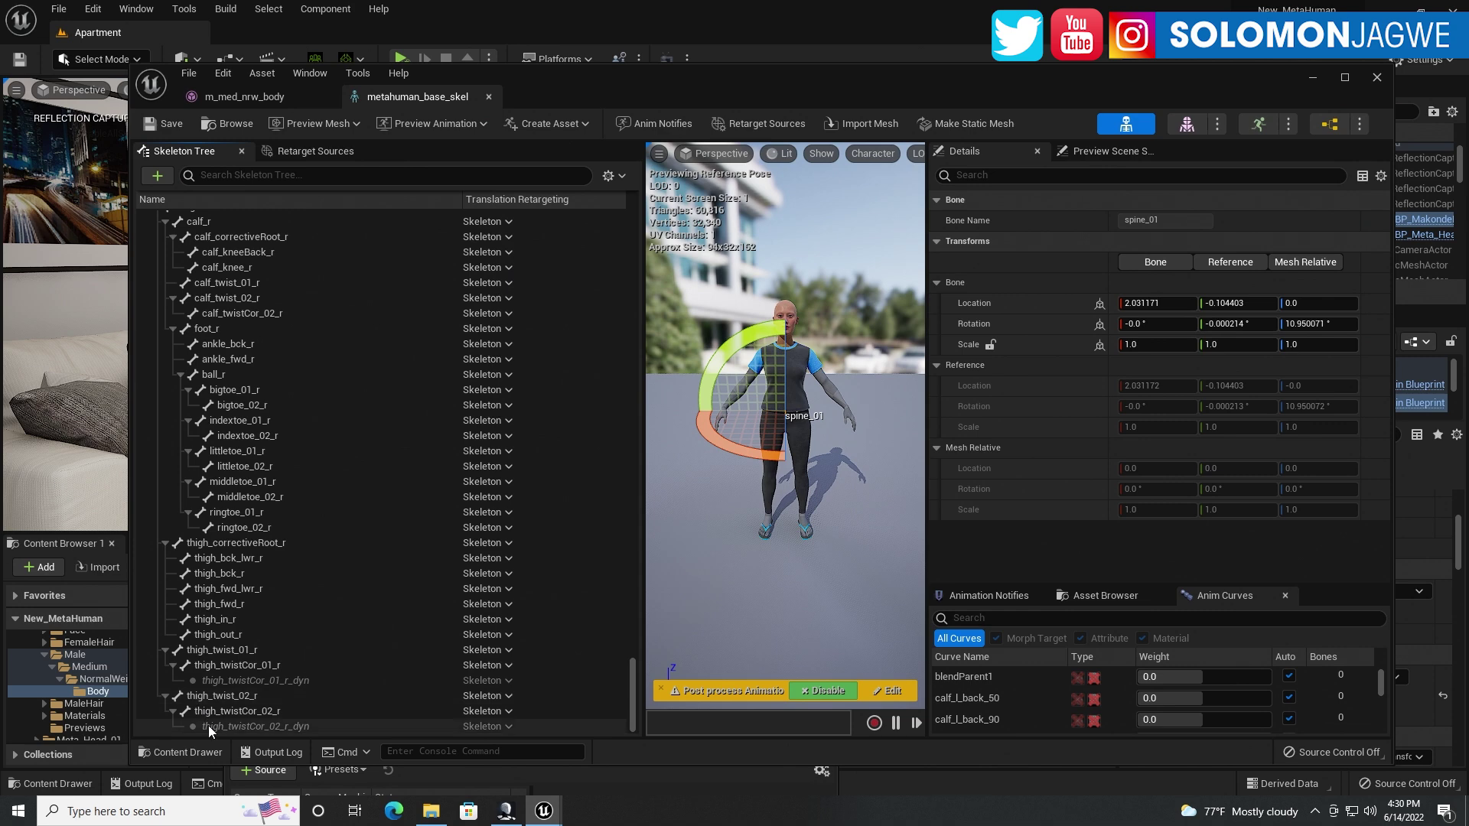
mouse_move(209, 724)
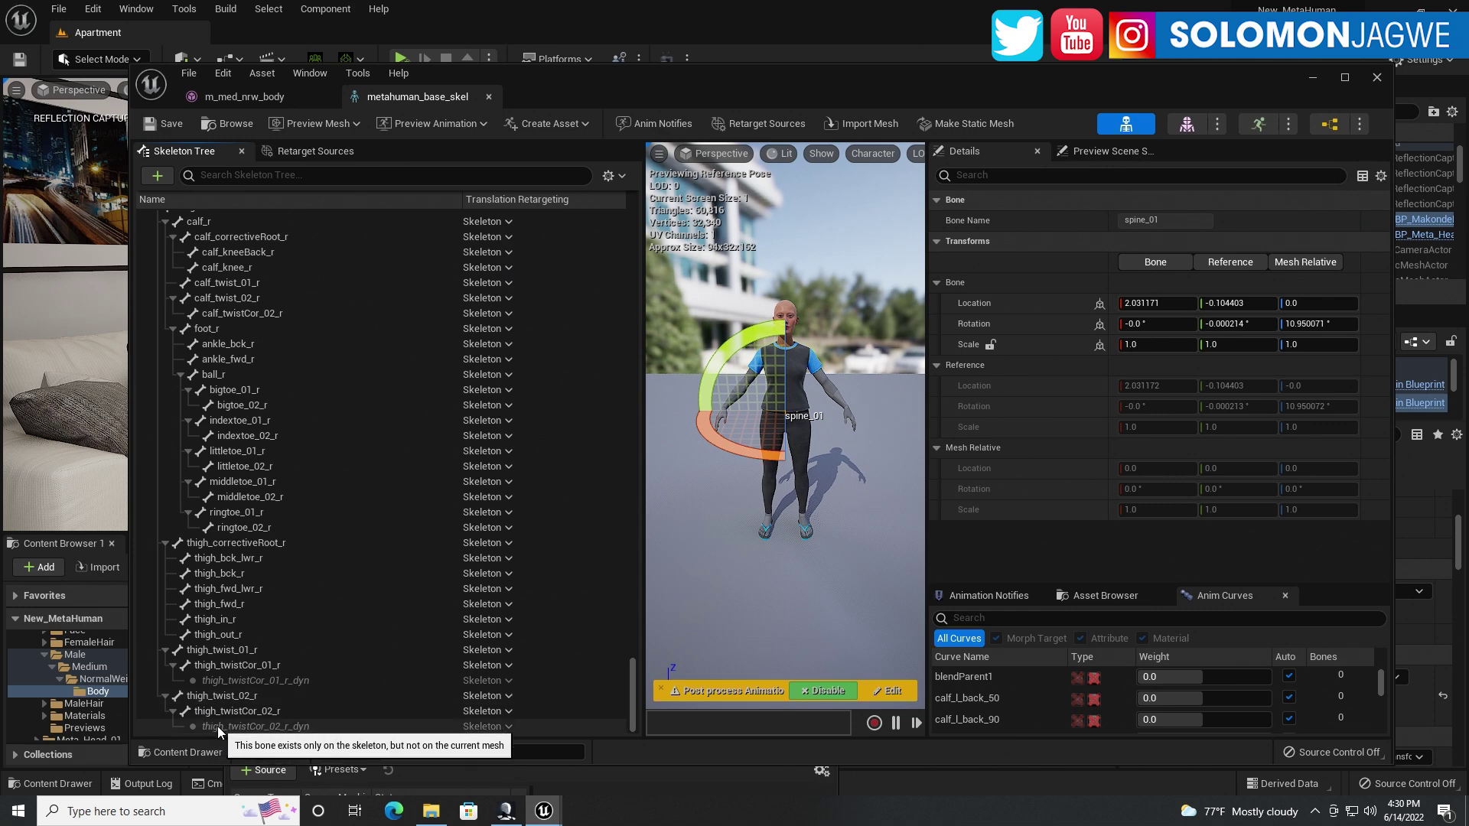
left_click(223, 716, "shift")
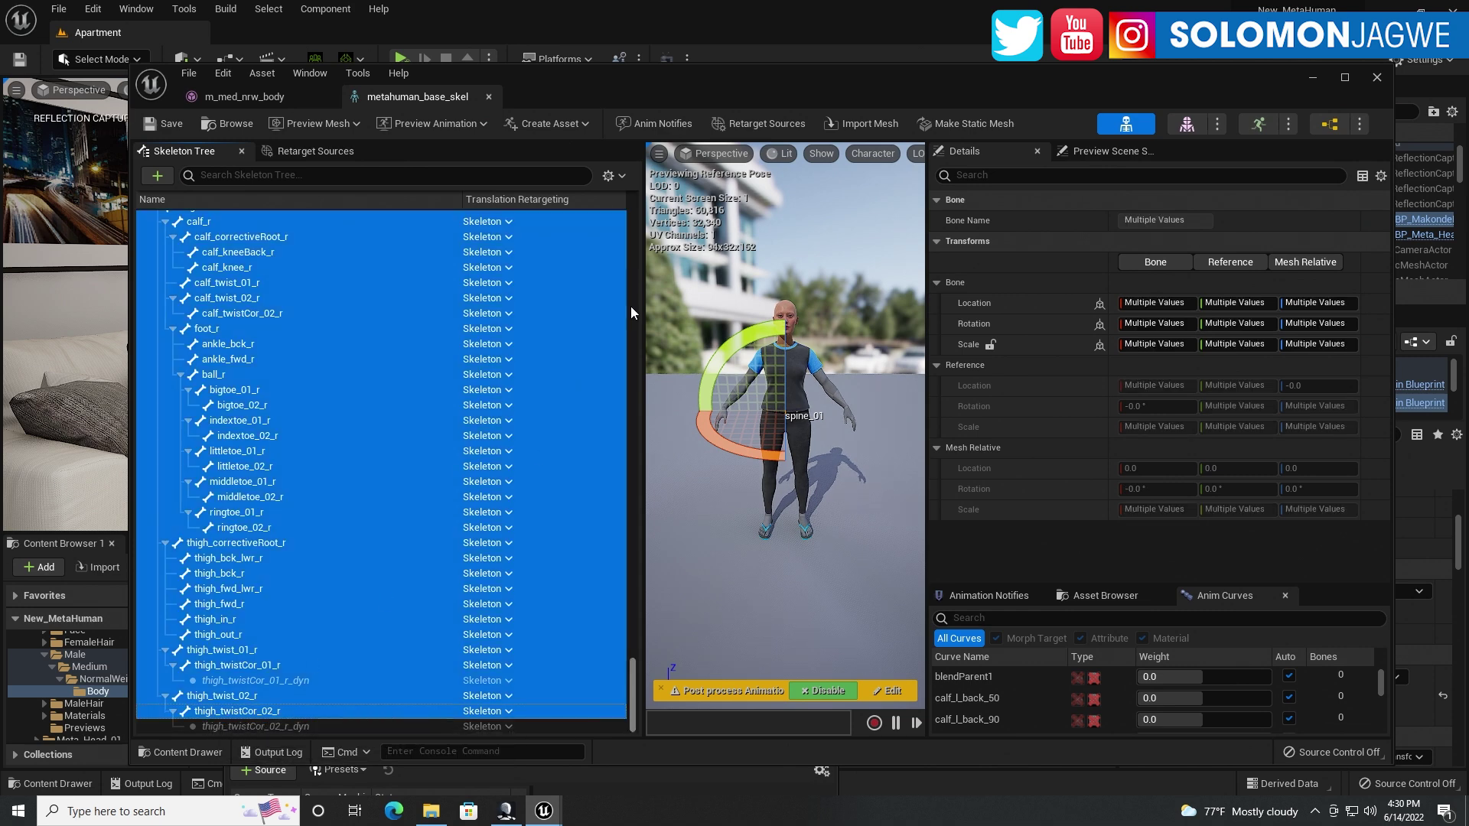
Recursively set the selected bones' translation retargeting to Animation and save the skeleton.
left_click_drag(627, 681, 639, 219)
right_click(471, 250)
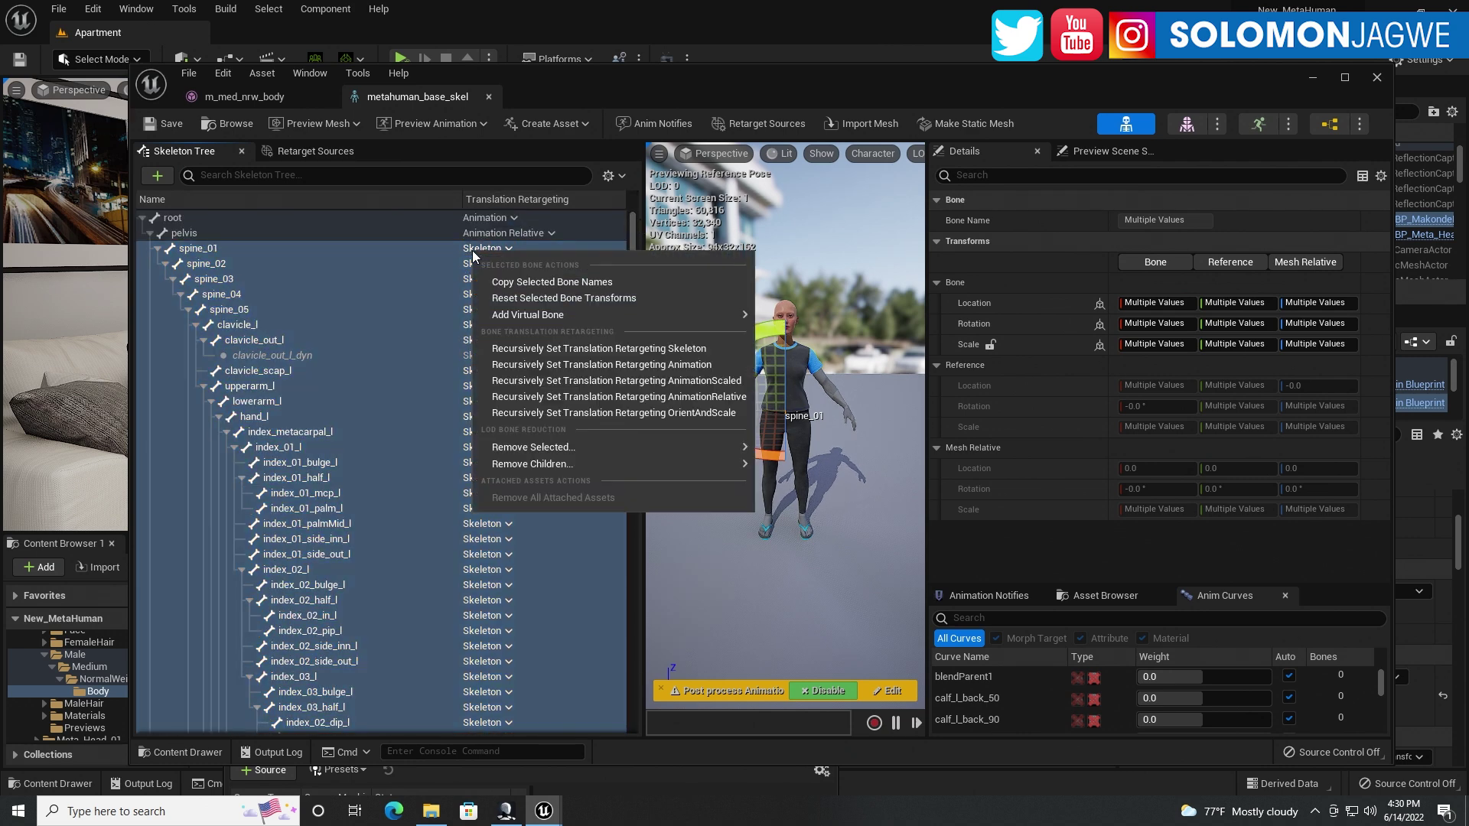
left_click(603, 365)
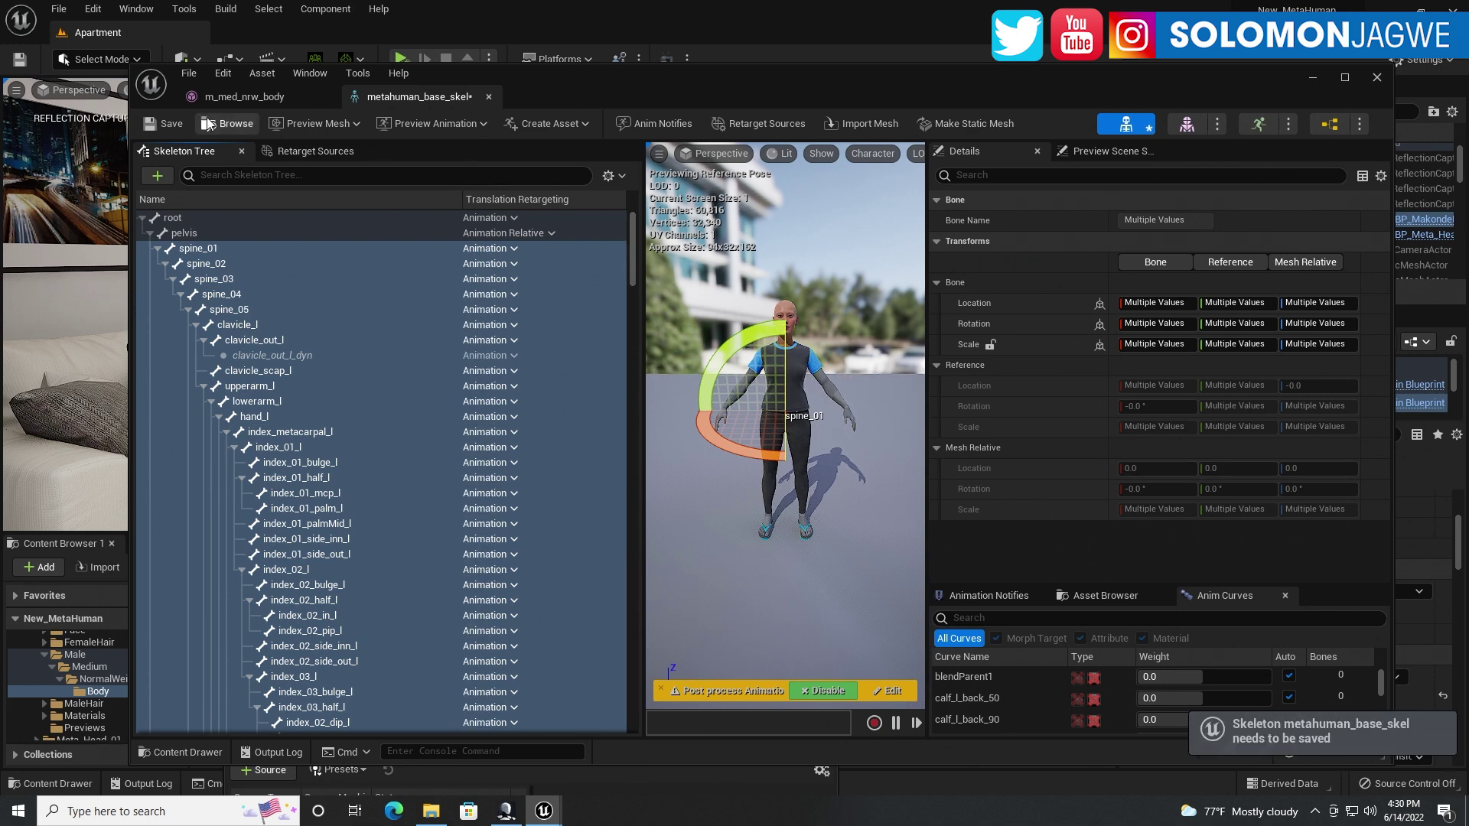
left_click(163, 123)
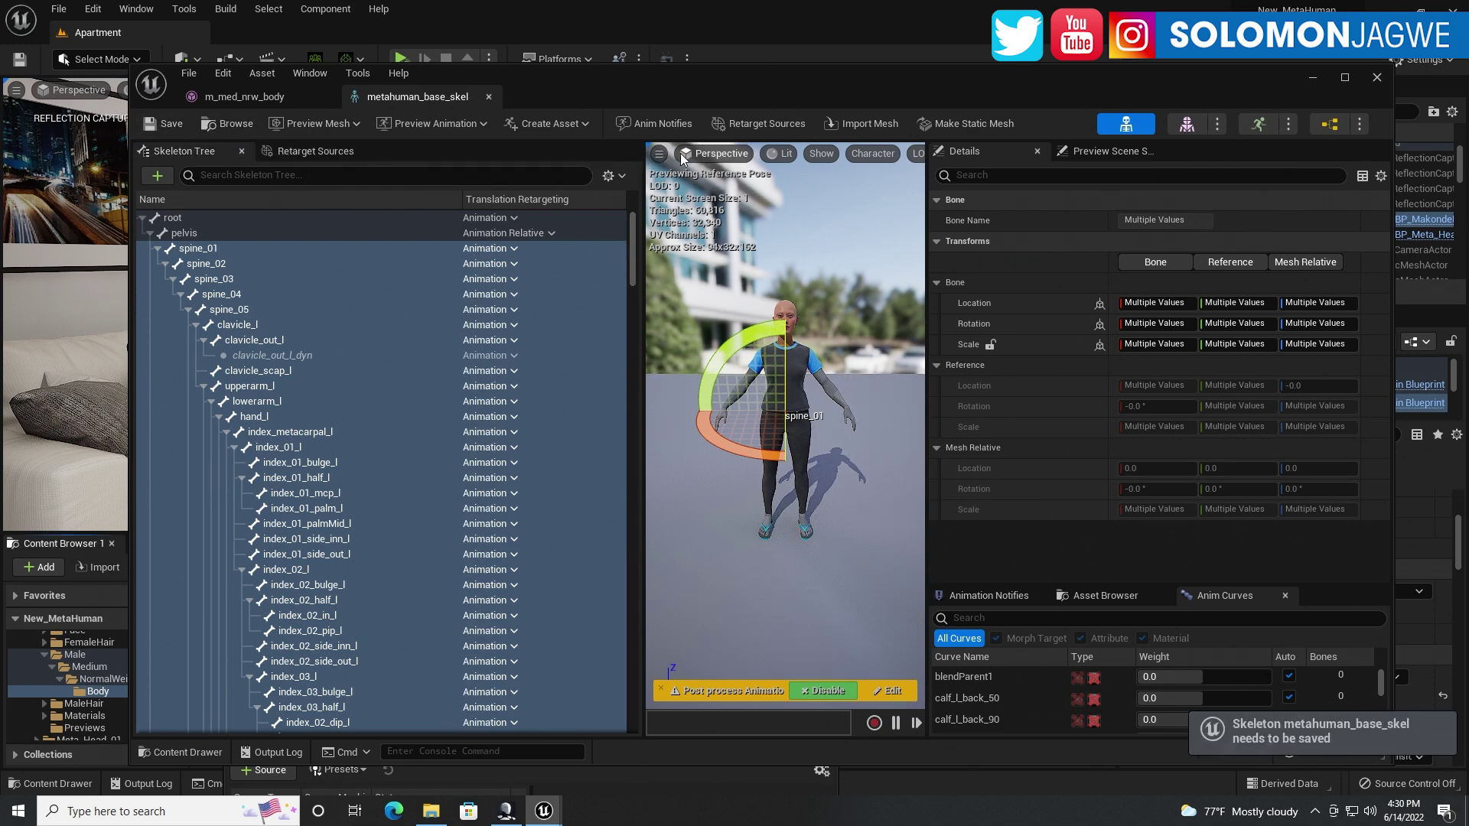
left_click(1313, 76)
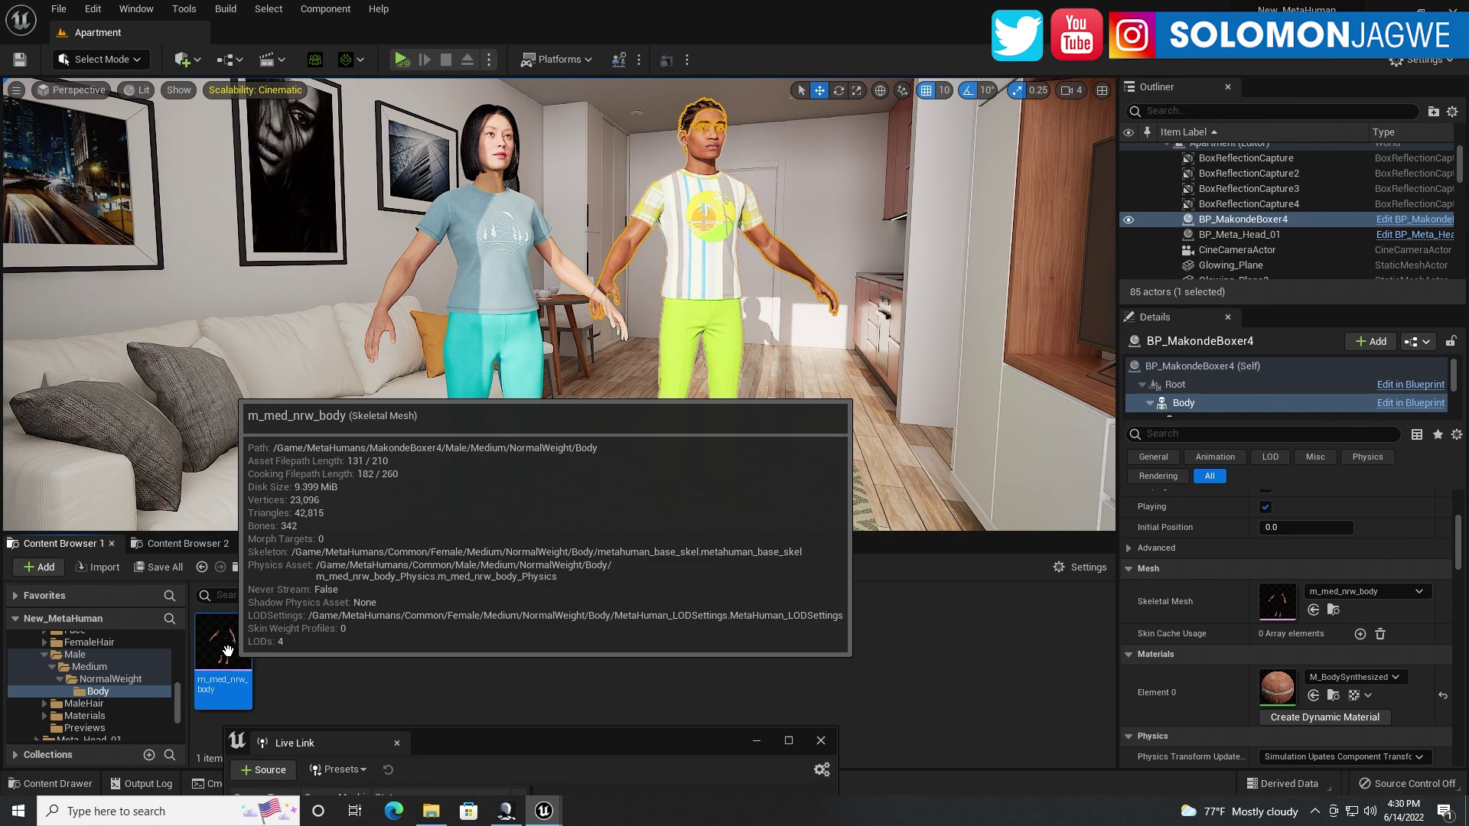
Preview PN_Mocap_01_UNREAL from Animation/PN, then reveal BP_MakondeBoxer4's folder with Ctrl+B.
double_click(224, 651)
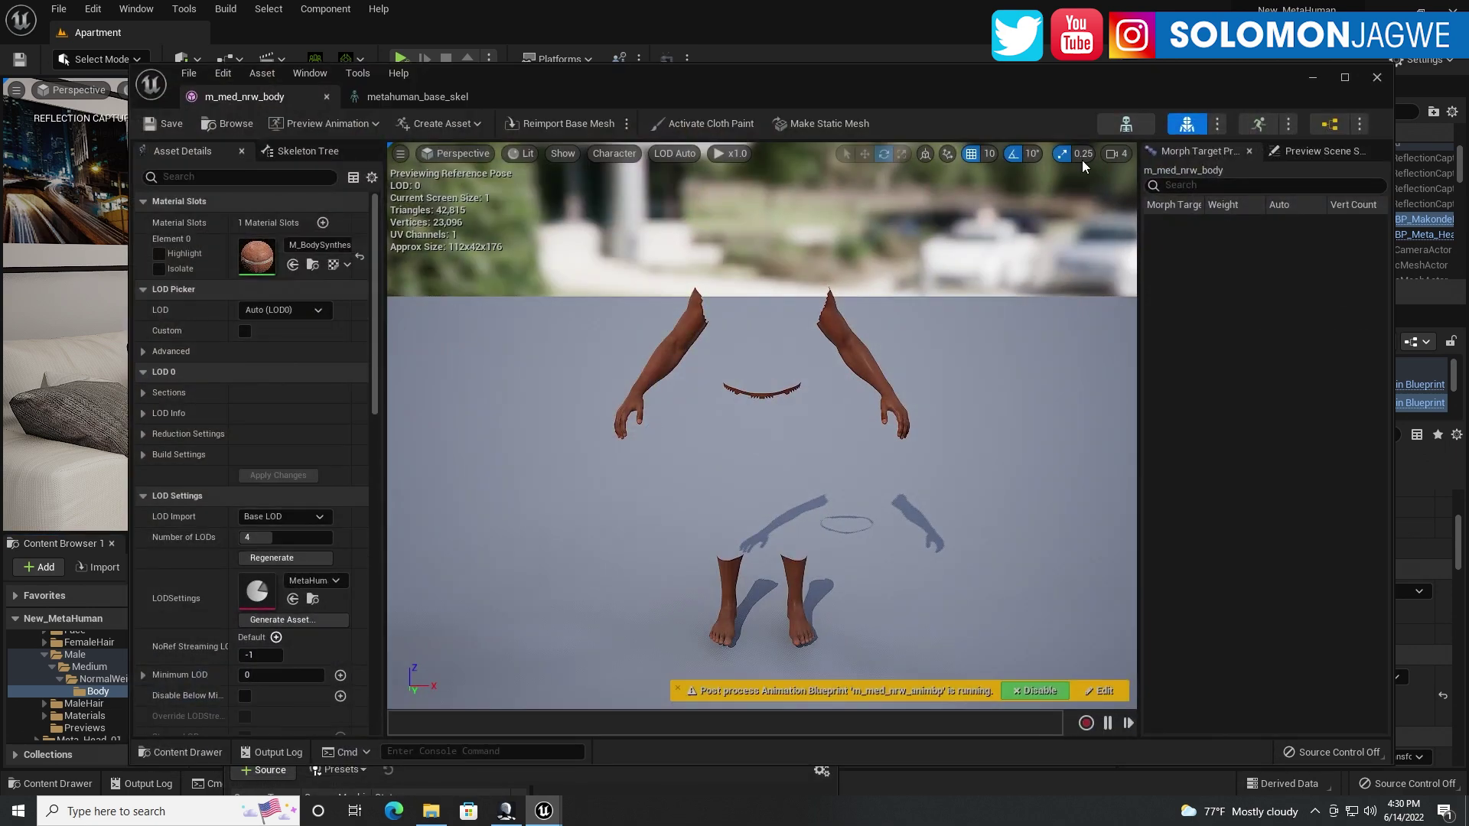
left_click(1377, 77)
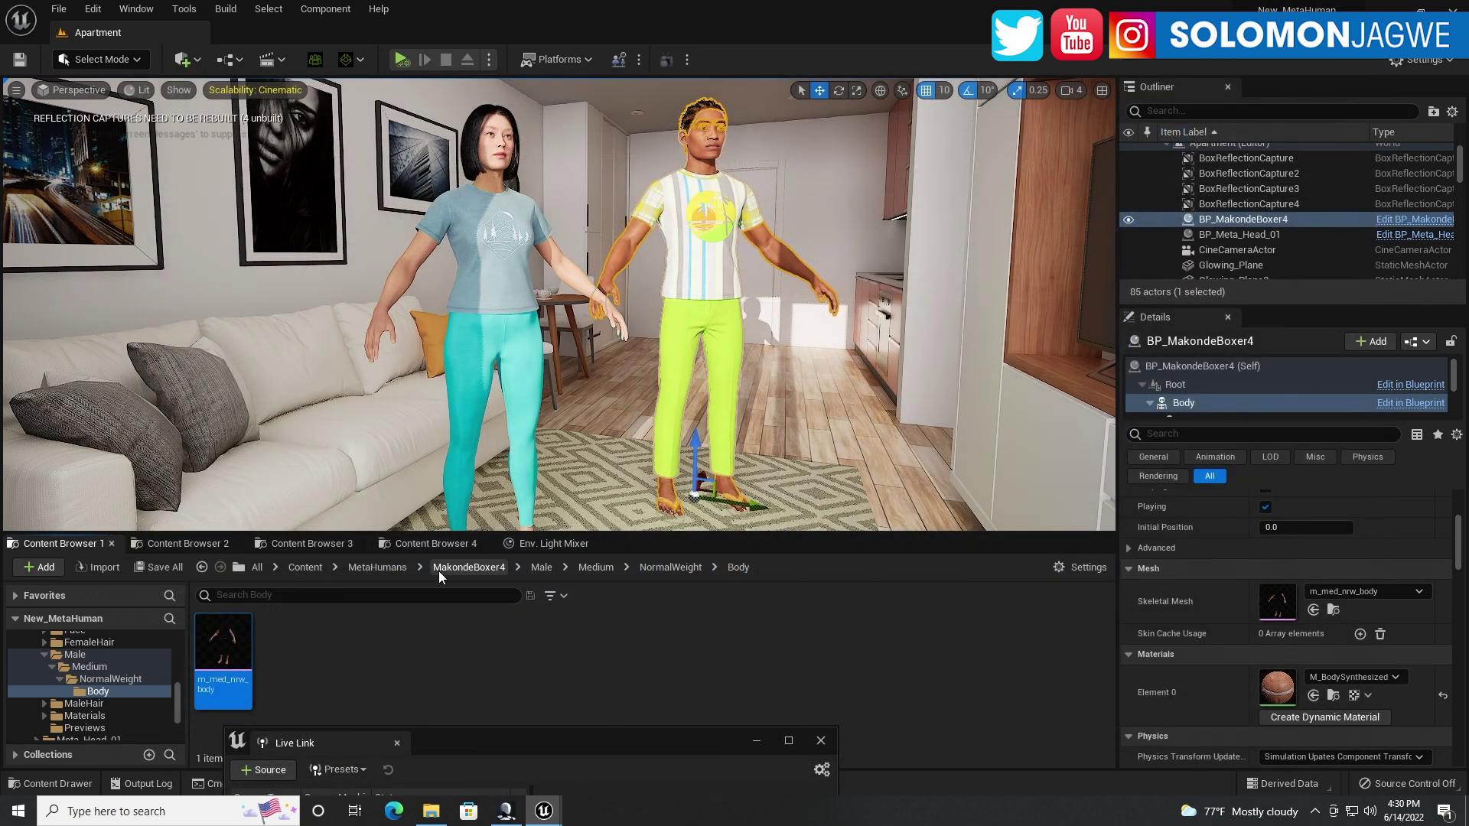
left_click(320, 544)
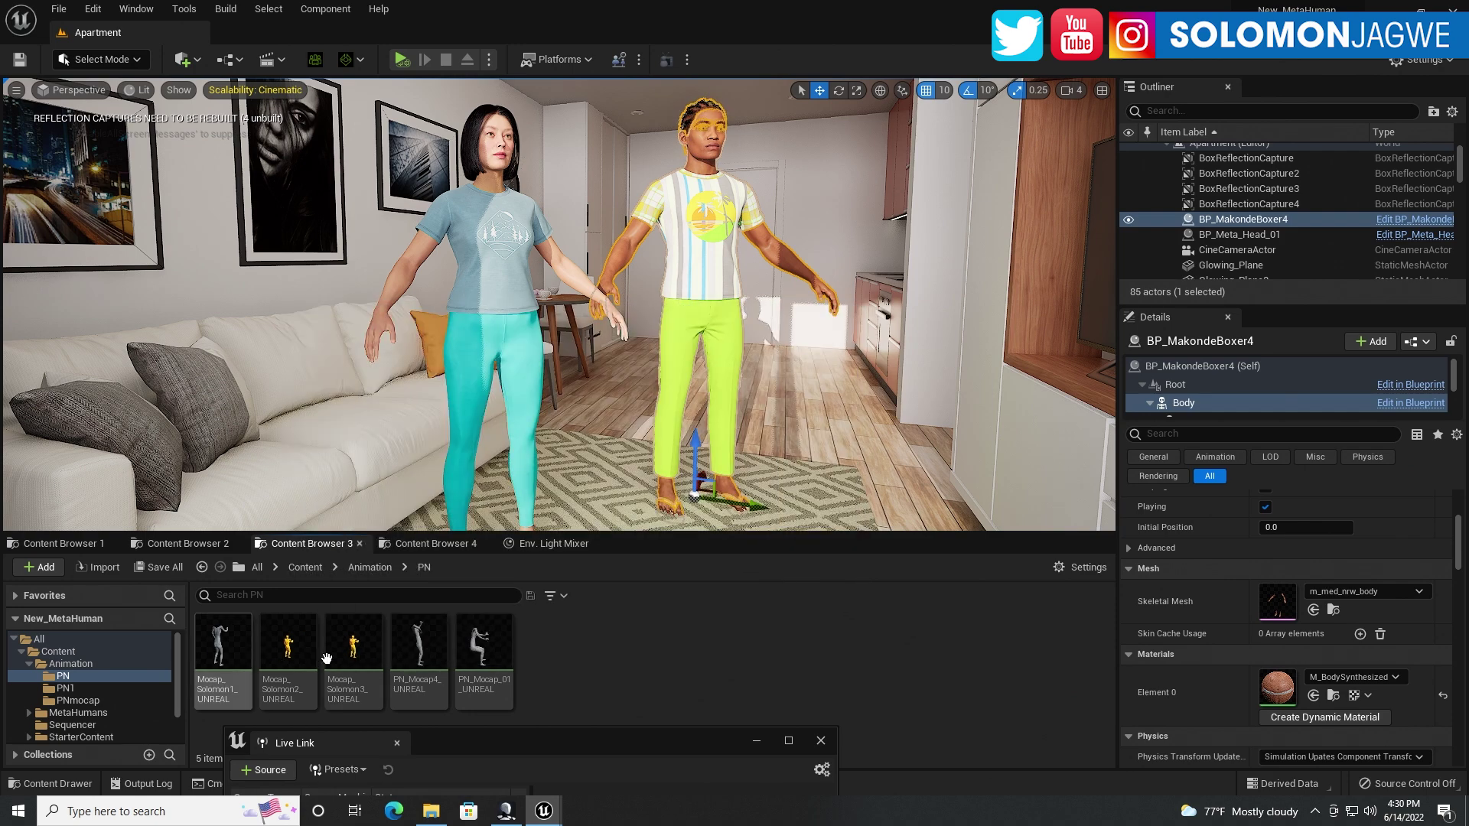
double_click(483, 658)
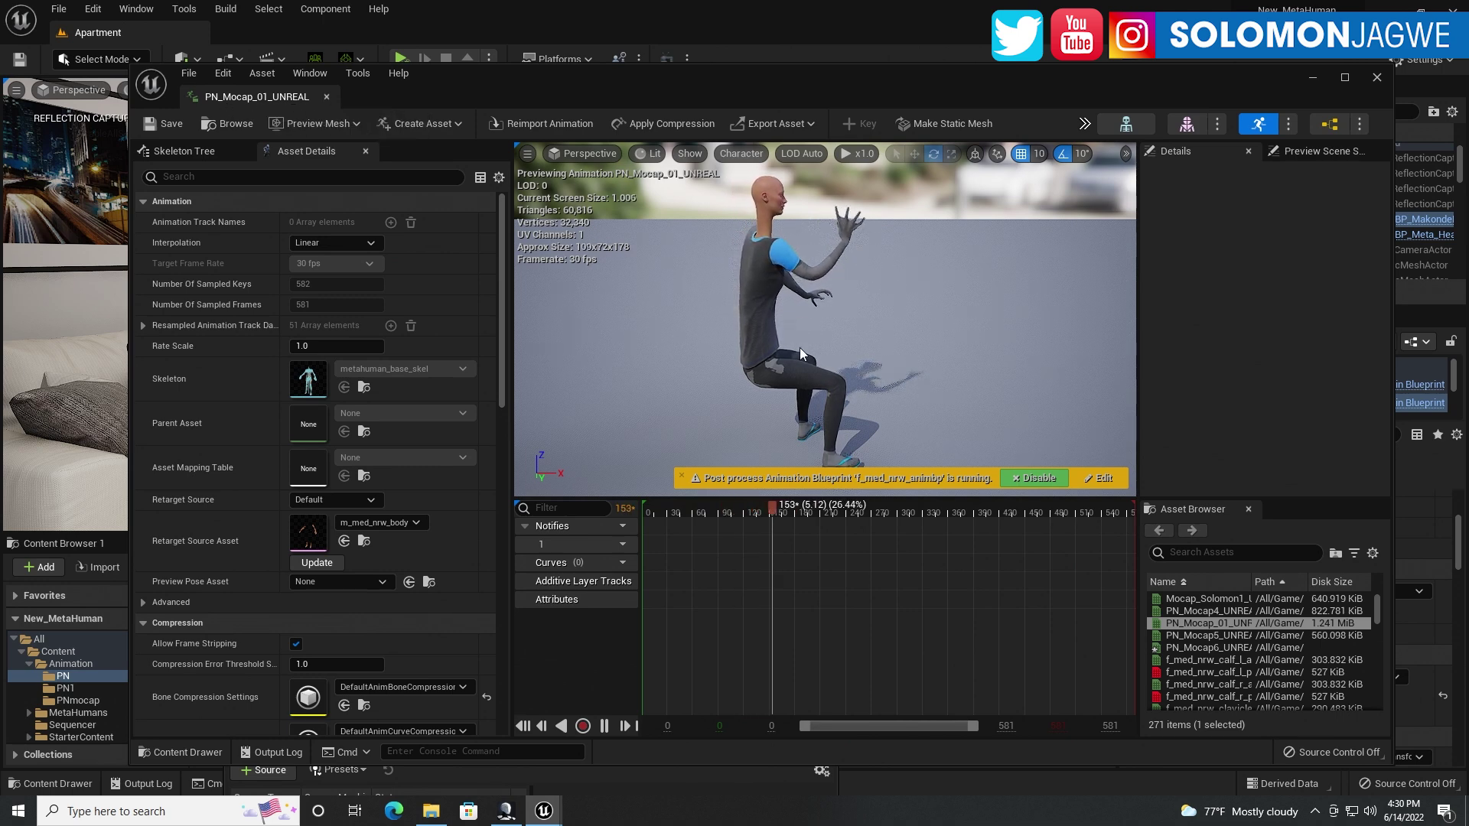
left_click_drag(788, 346, 712, 344)
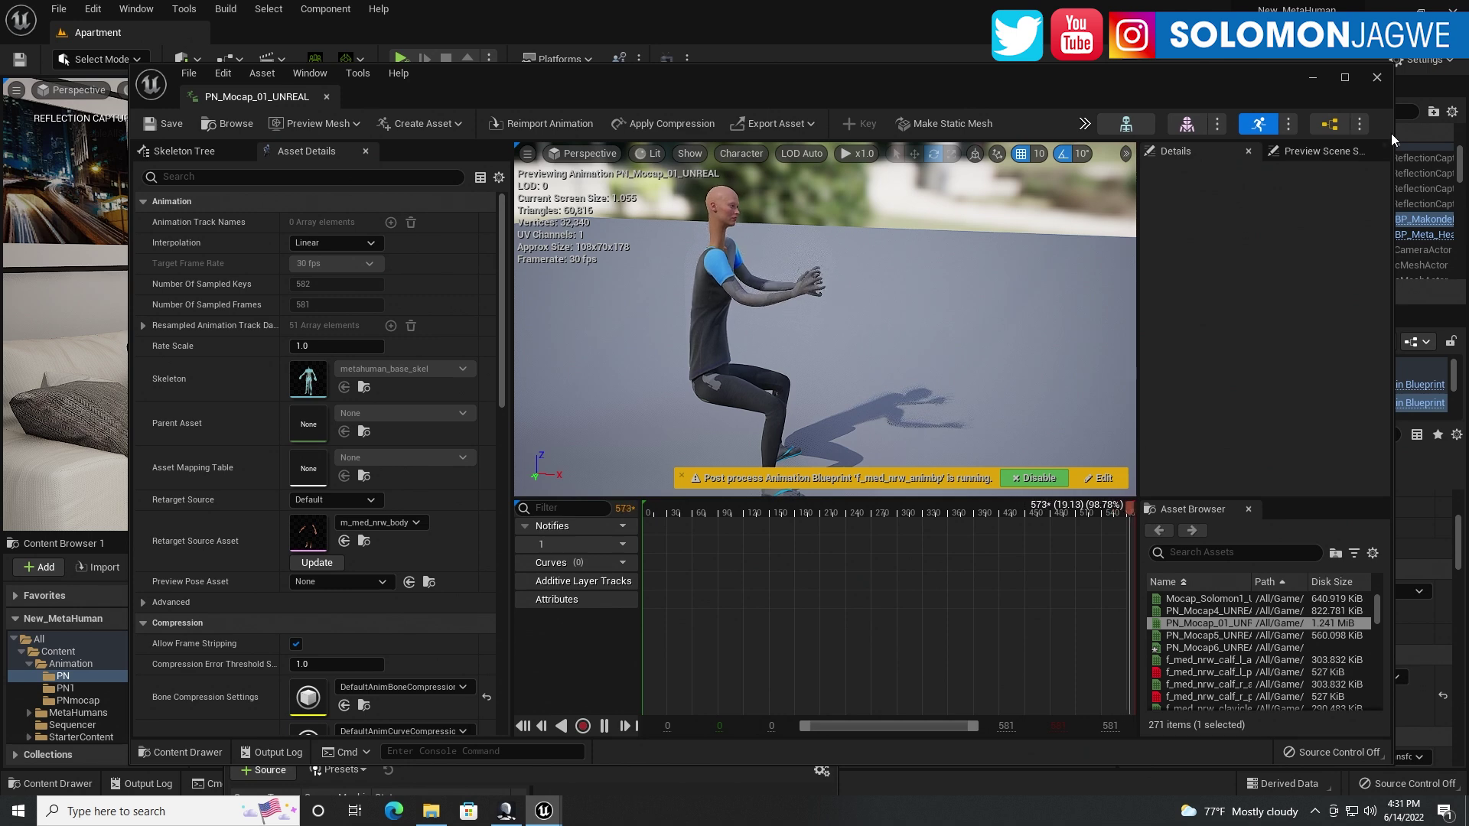
left_click(1377, 81)
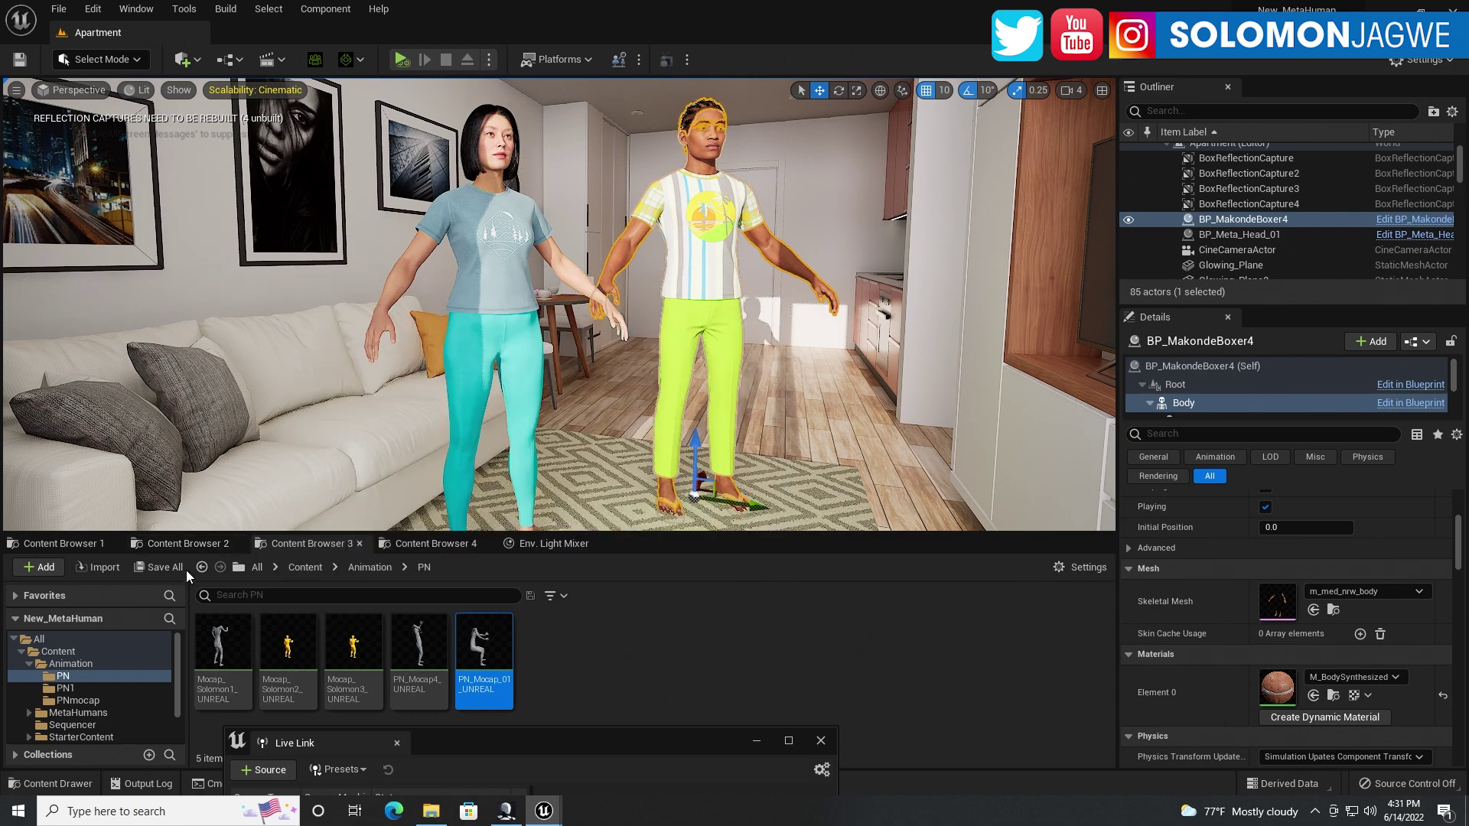
key("ctrl+b")
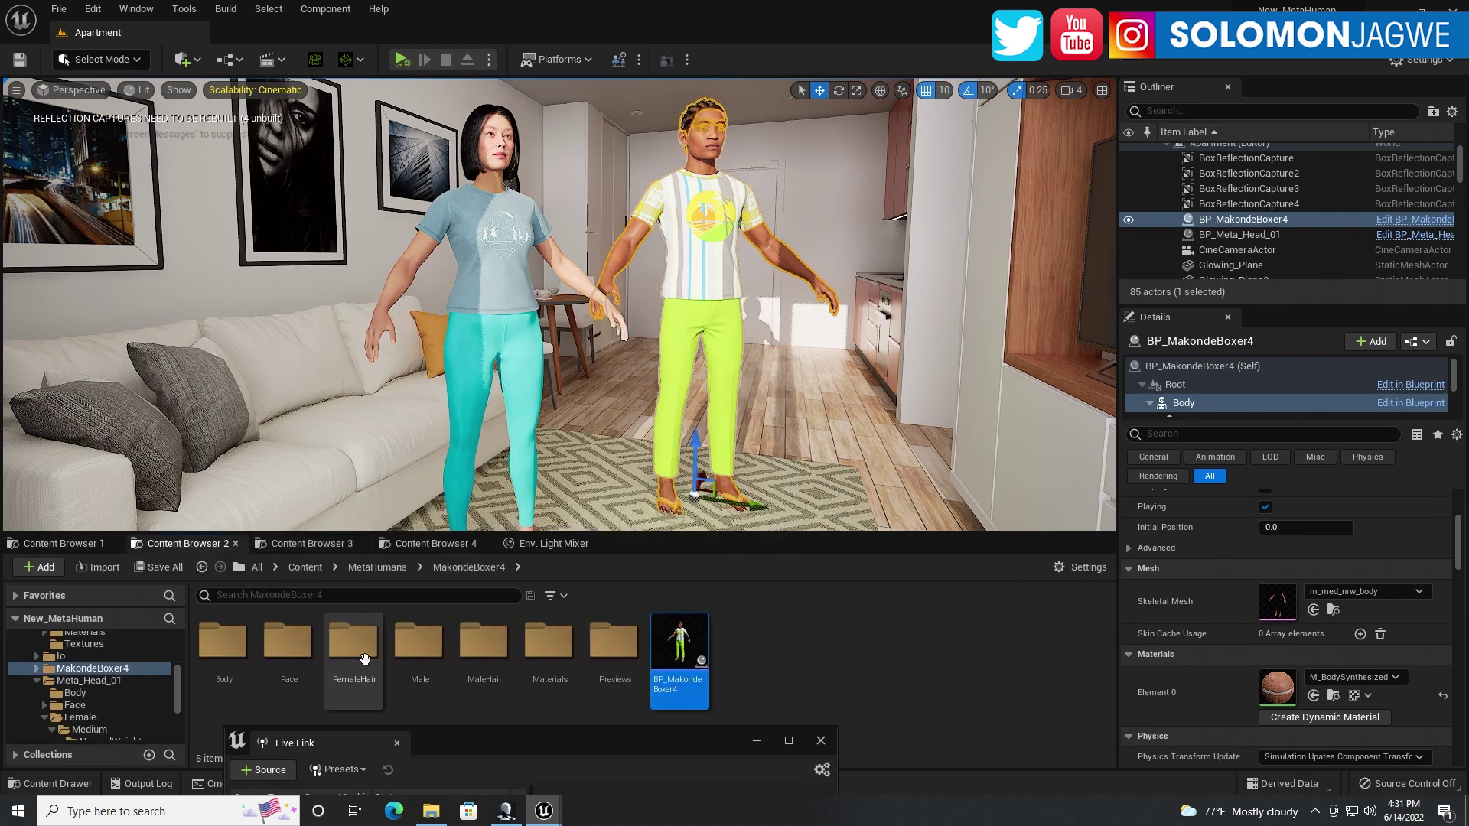
In the Sequencer content folder, create a new level sequence and save it as Test2.
left_click(312, 568)
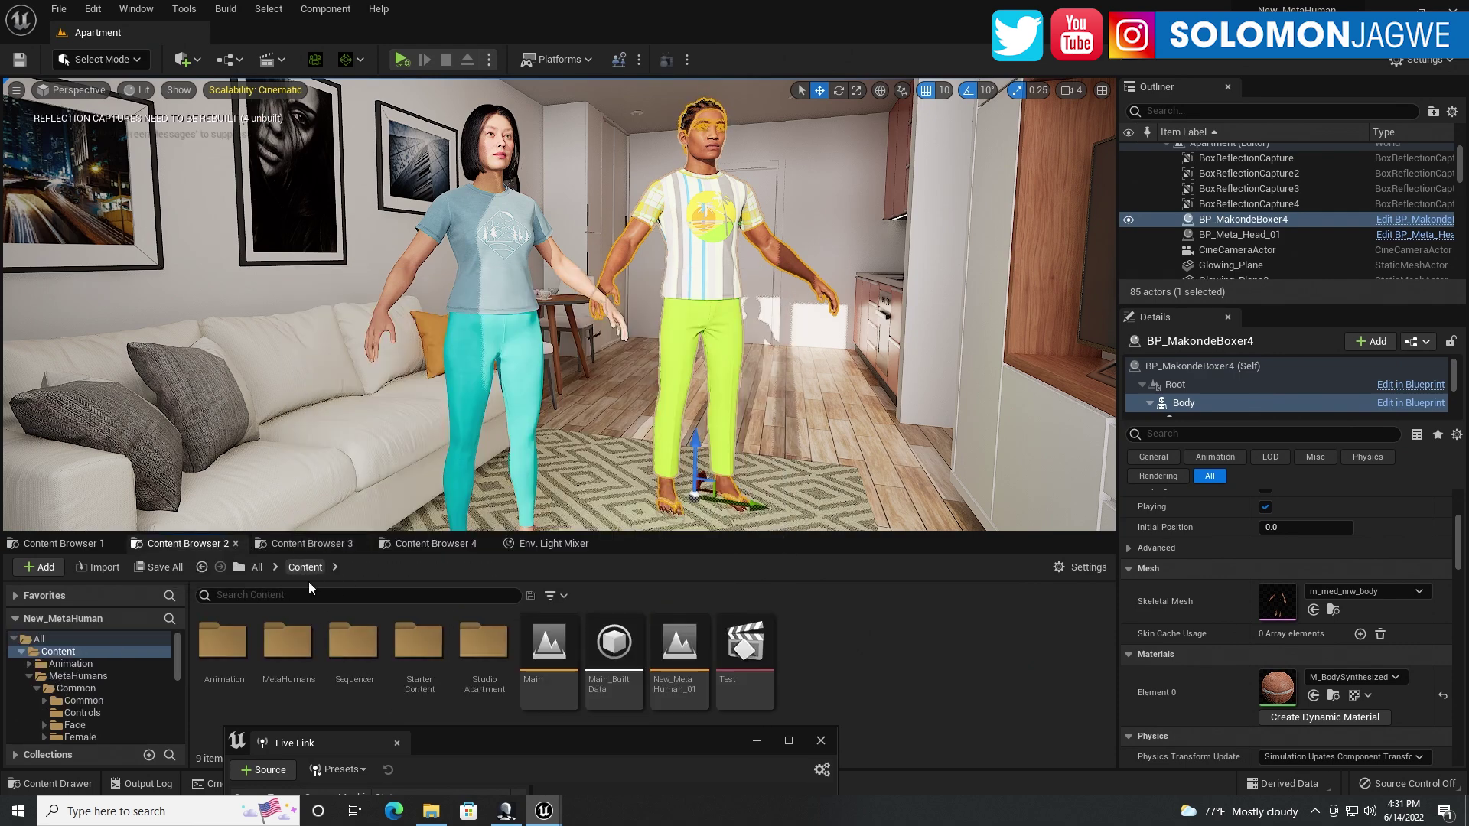
double_click(361, 649)
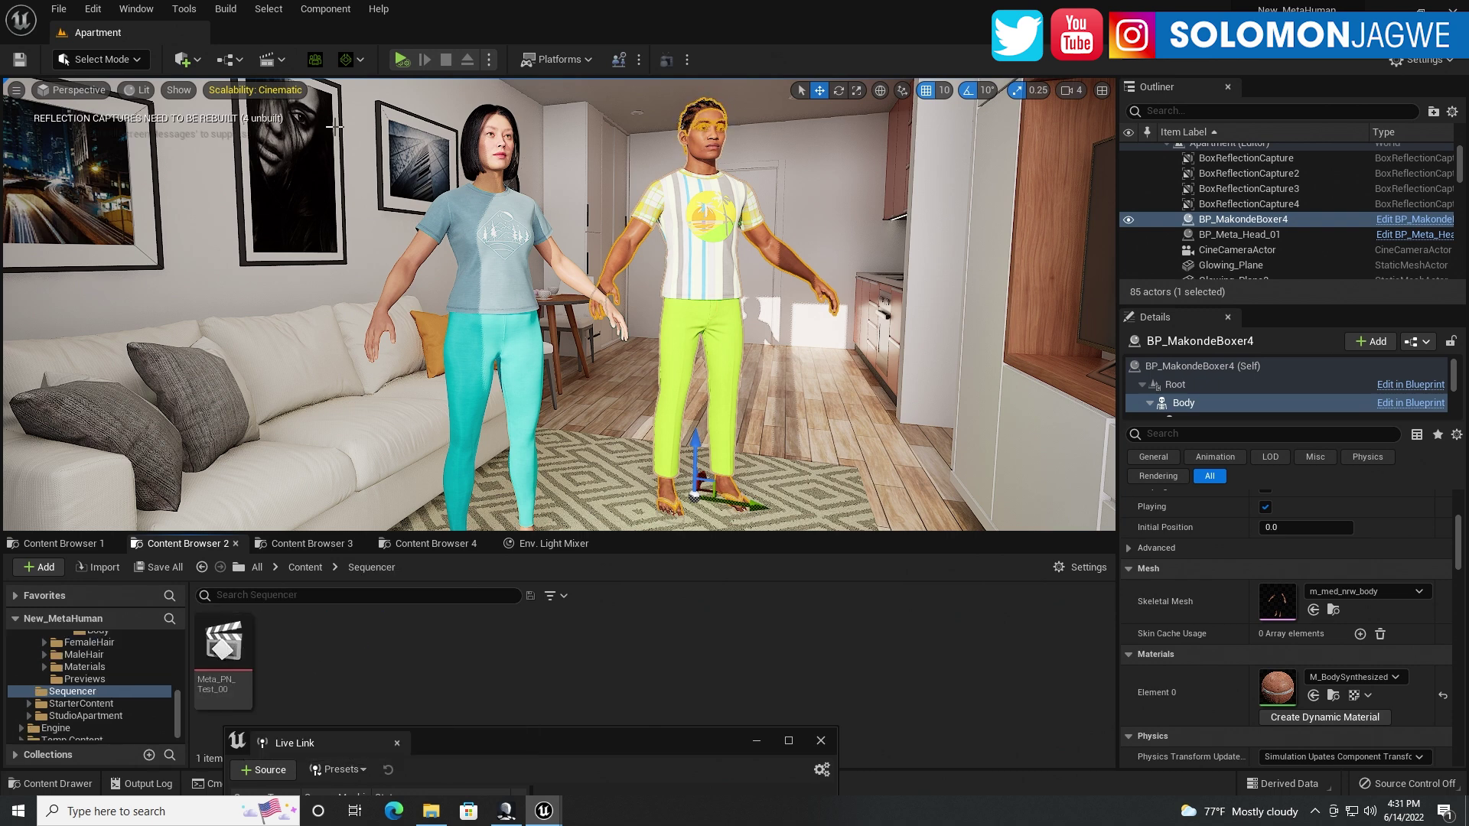
left_click(281, 61)
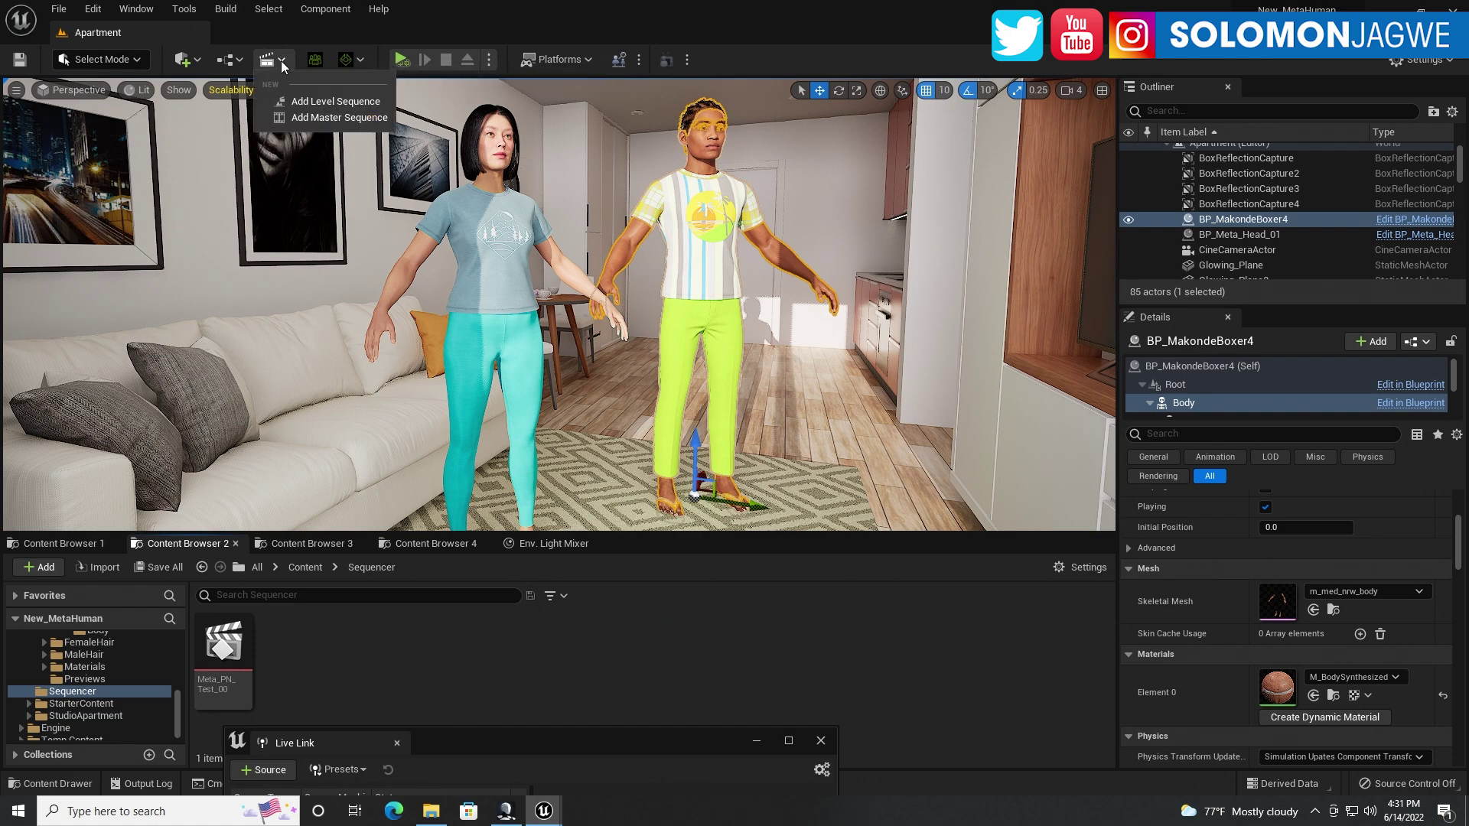
left_click(329, 102)
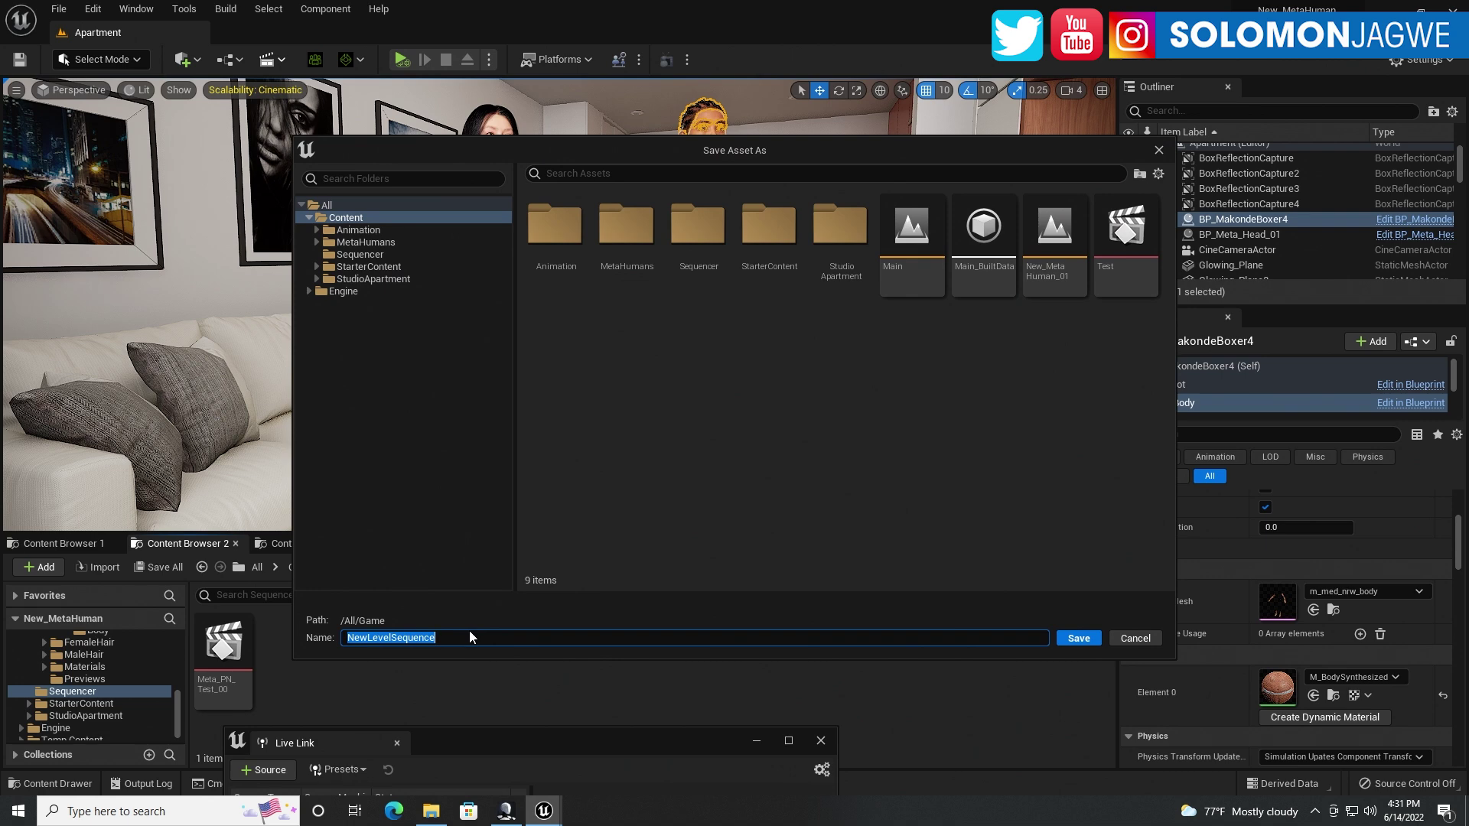
type("Test")
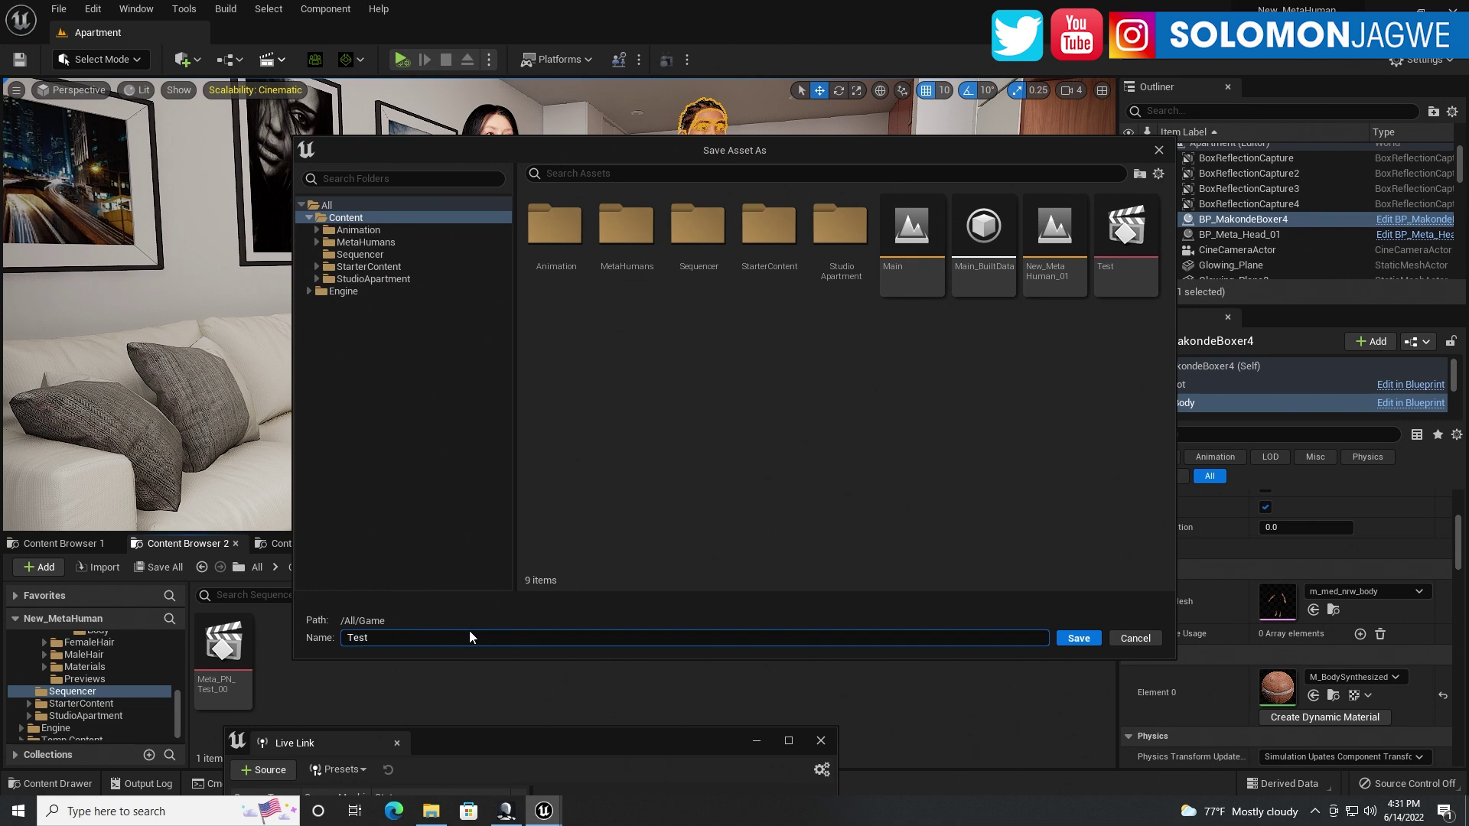
type("2")
key("Return")
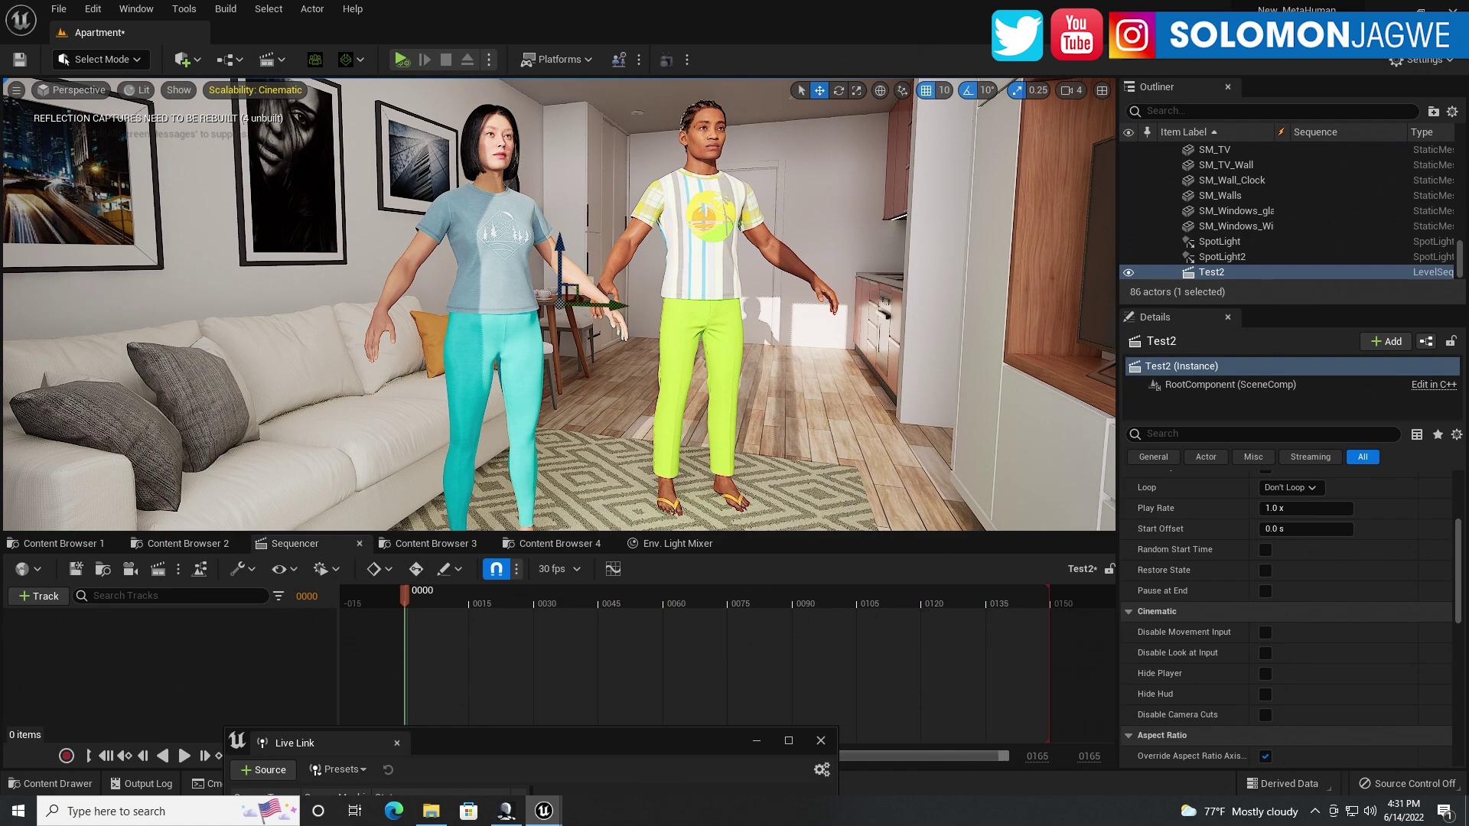
Add BP_MakondeBoxer4 to the Test2 sequence and delete its body control rig track.
left_click(703, 255)
left_click_drag(1240, 221, 201, 651)
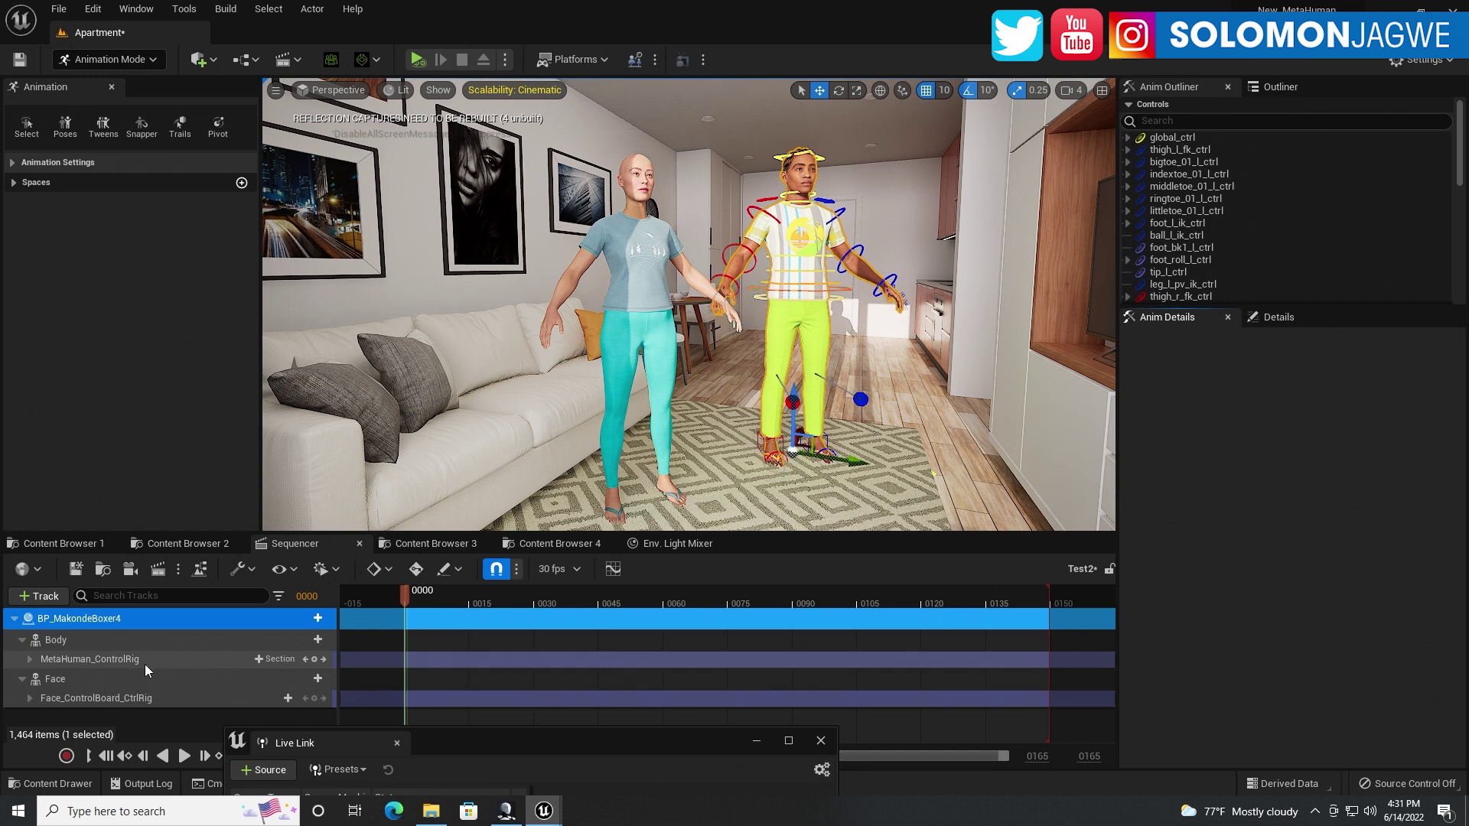
left_click(108, 661)
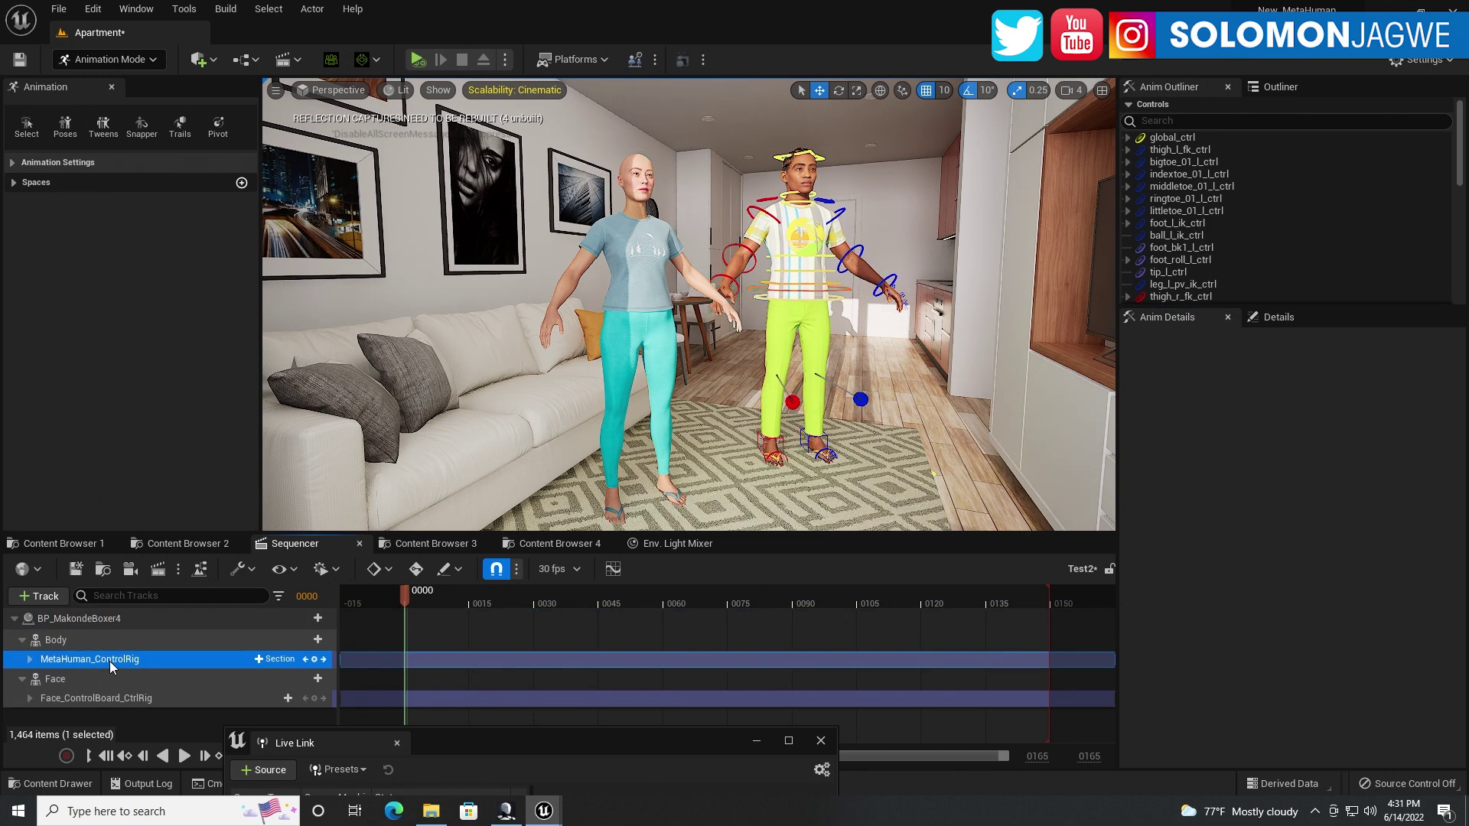
key("Delete")
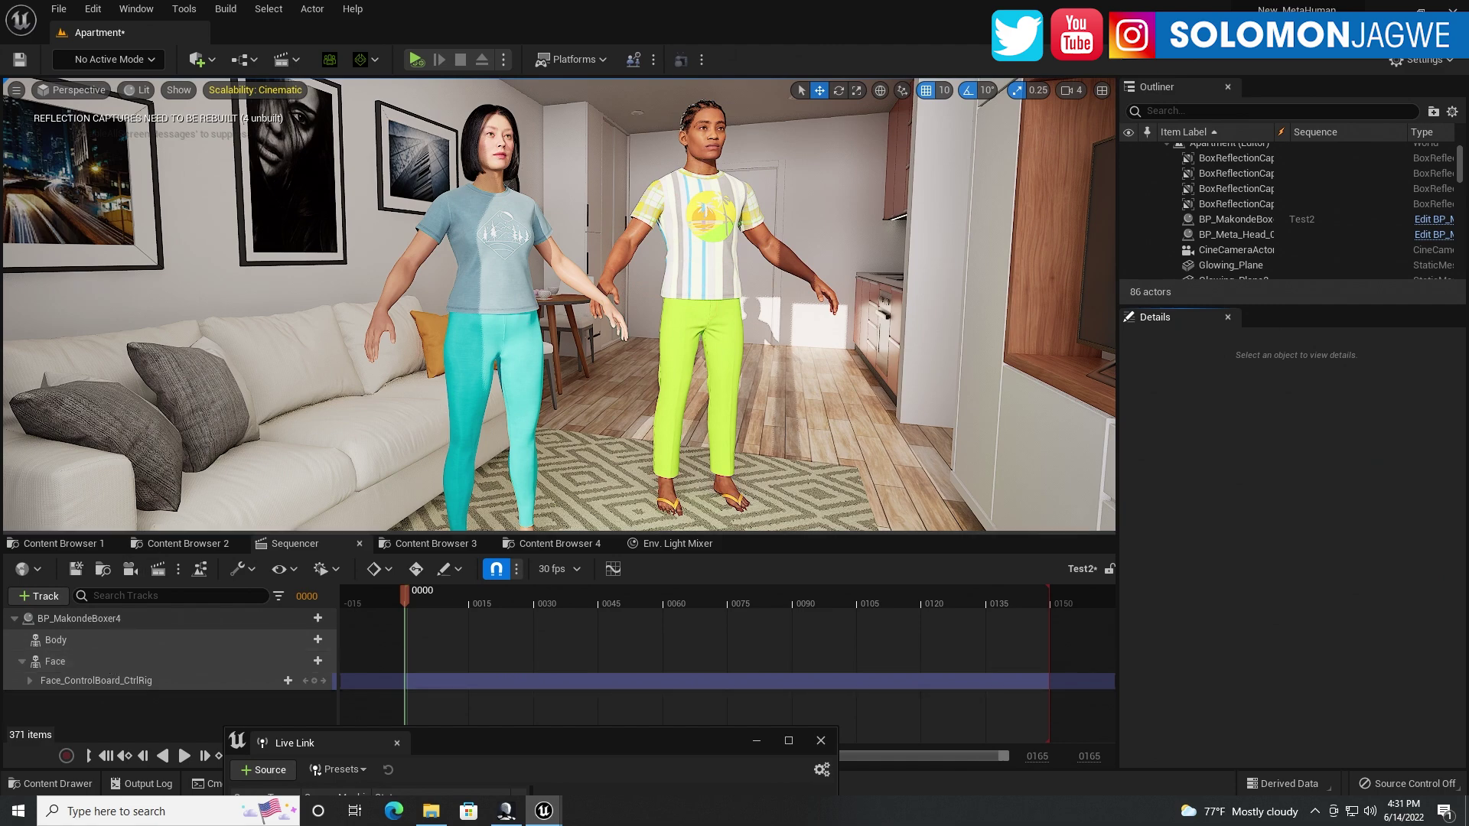
Add BP_Meta_Head_01 to the sequence and delete its body control rig track.
left_click(1240, 235)
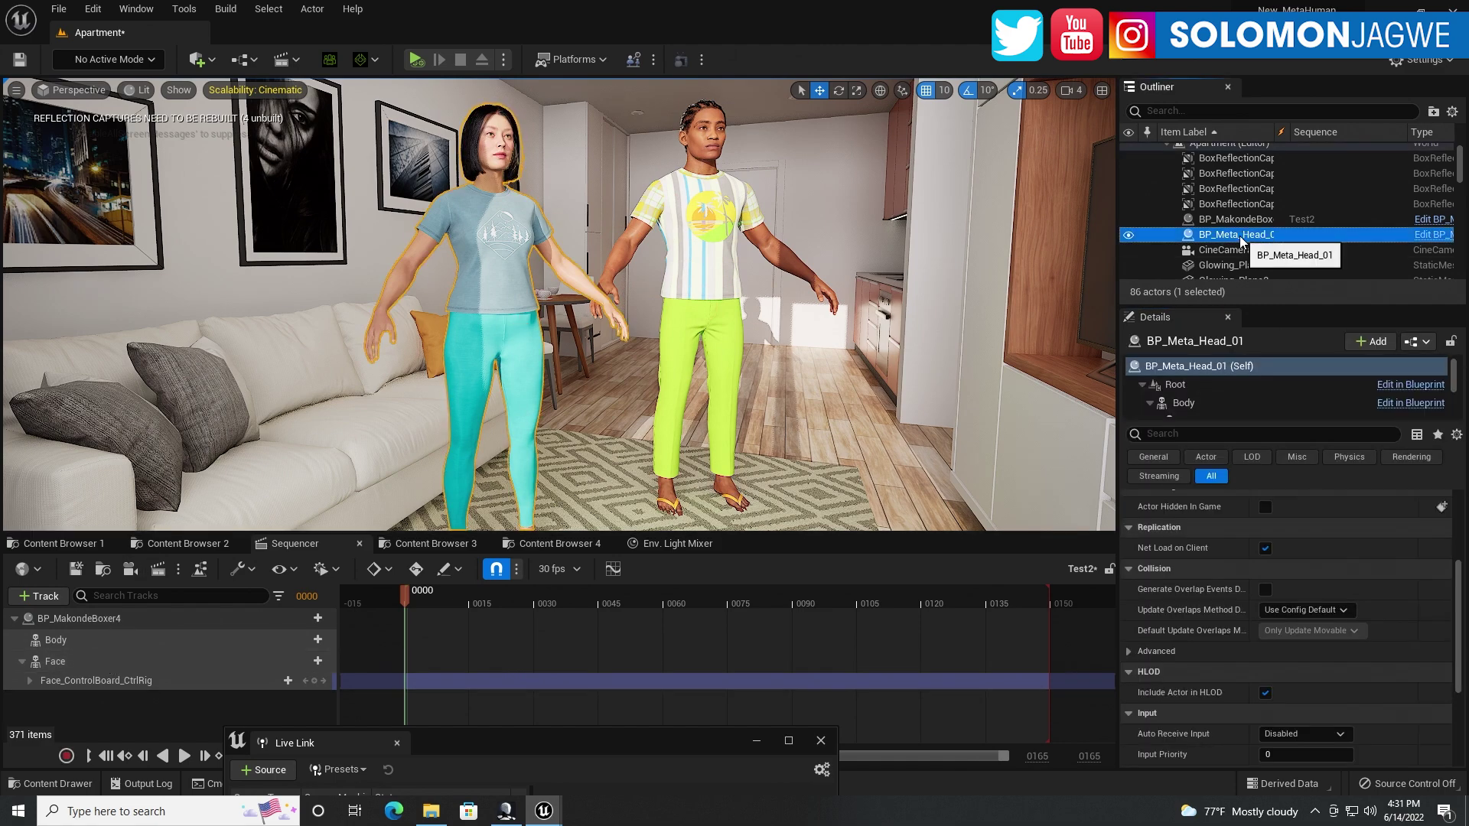
left_click_drag(1239, 235, 156, 708)
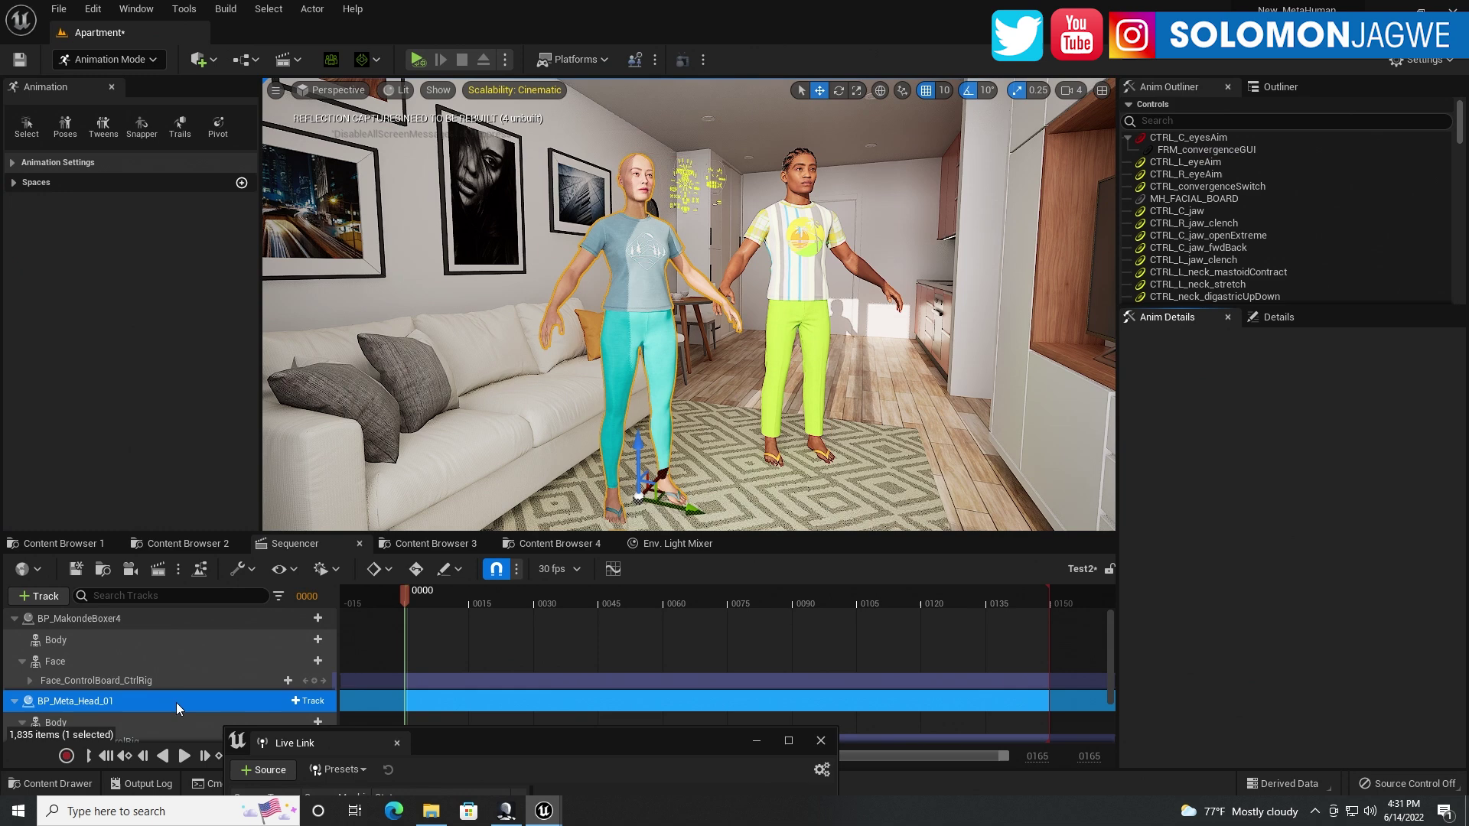
left_click_drag(528, 532, 528, 375)
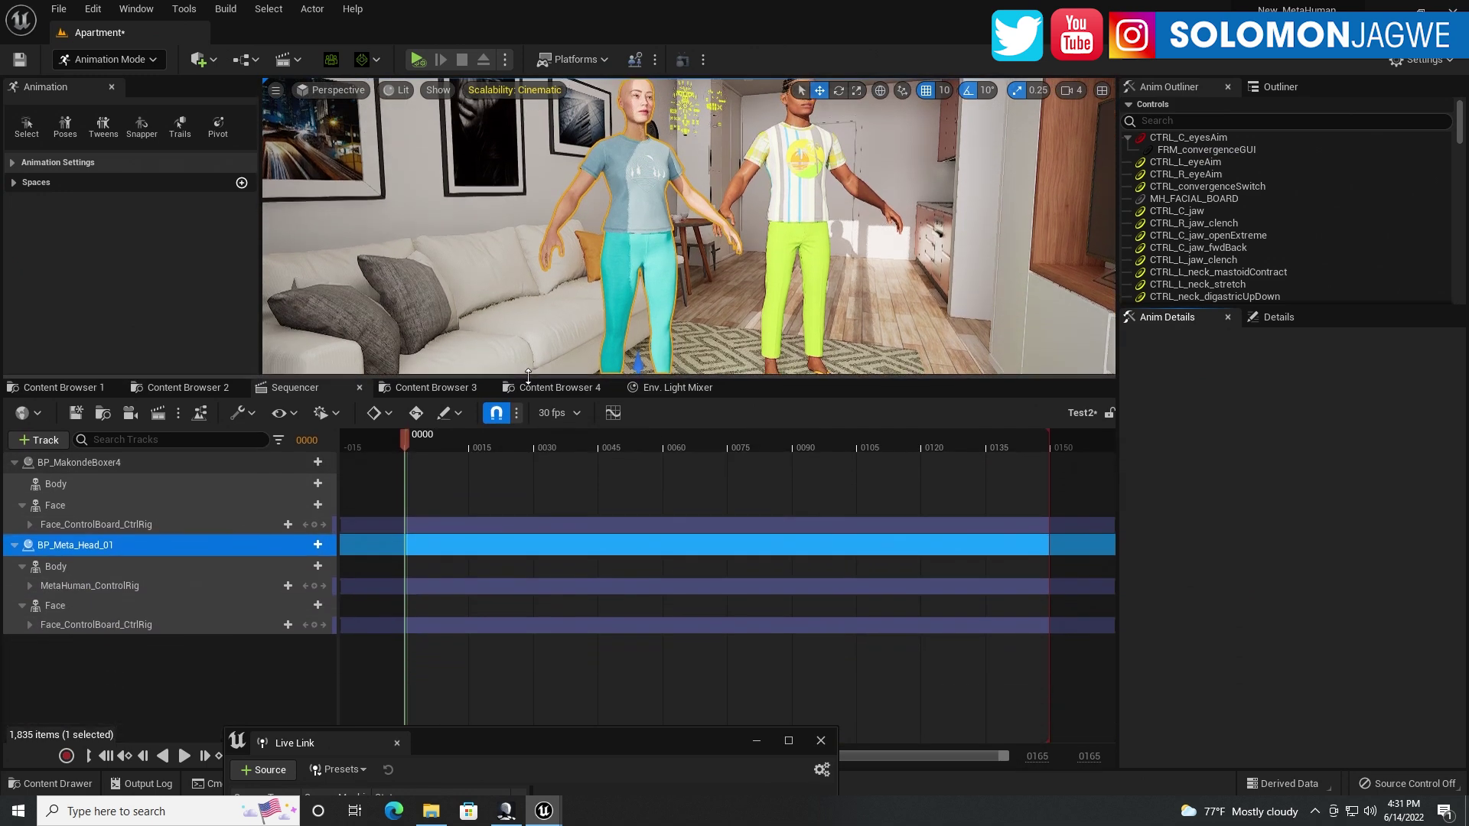
left_click(89, 584)
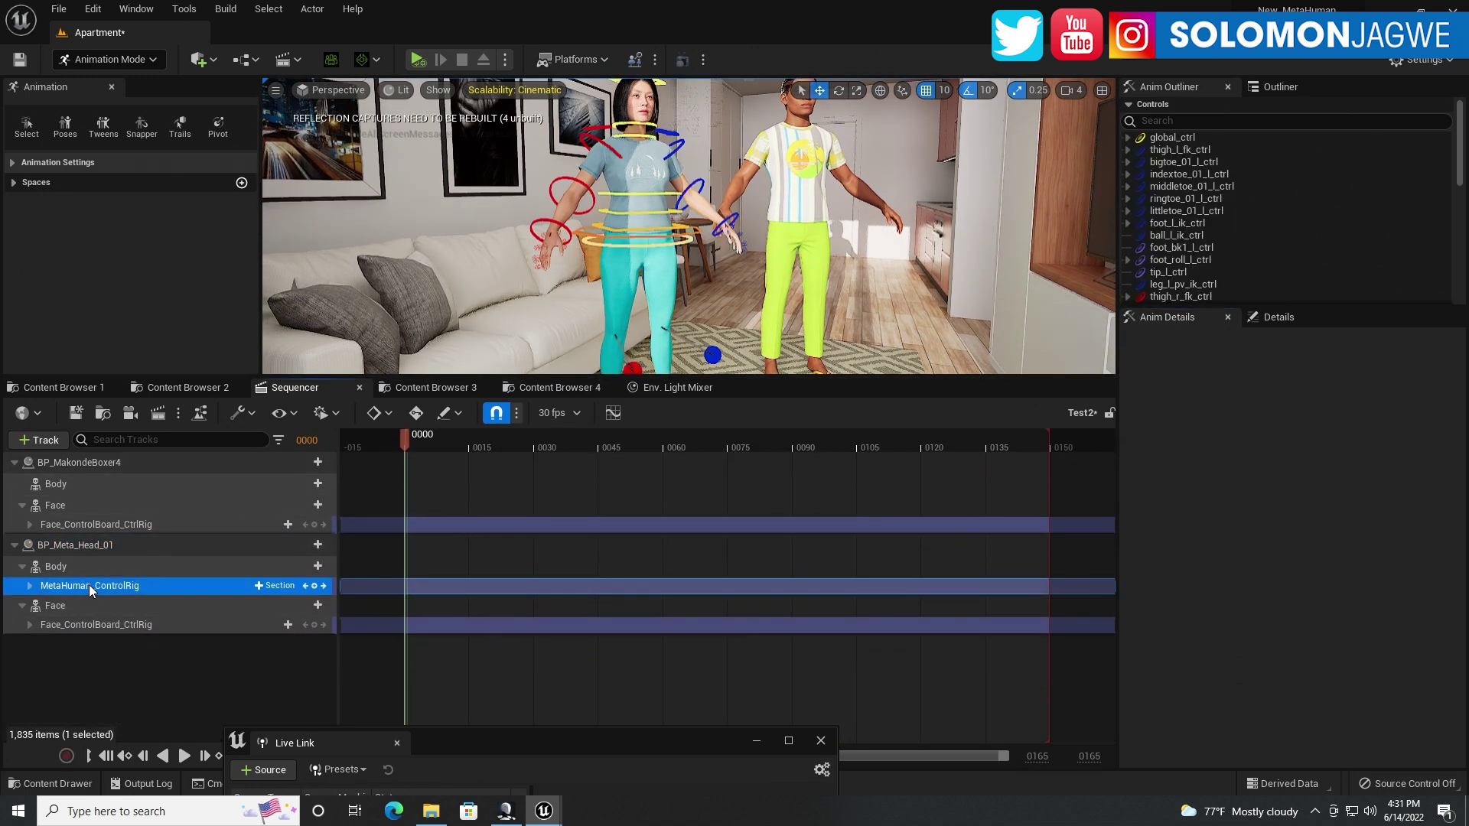
key("Delete")
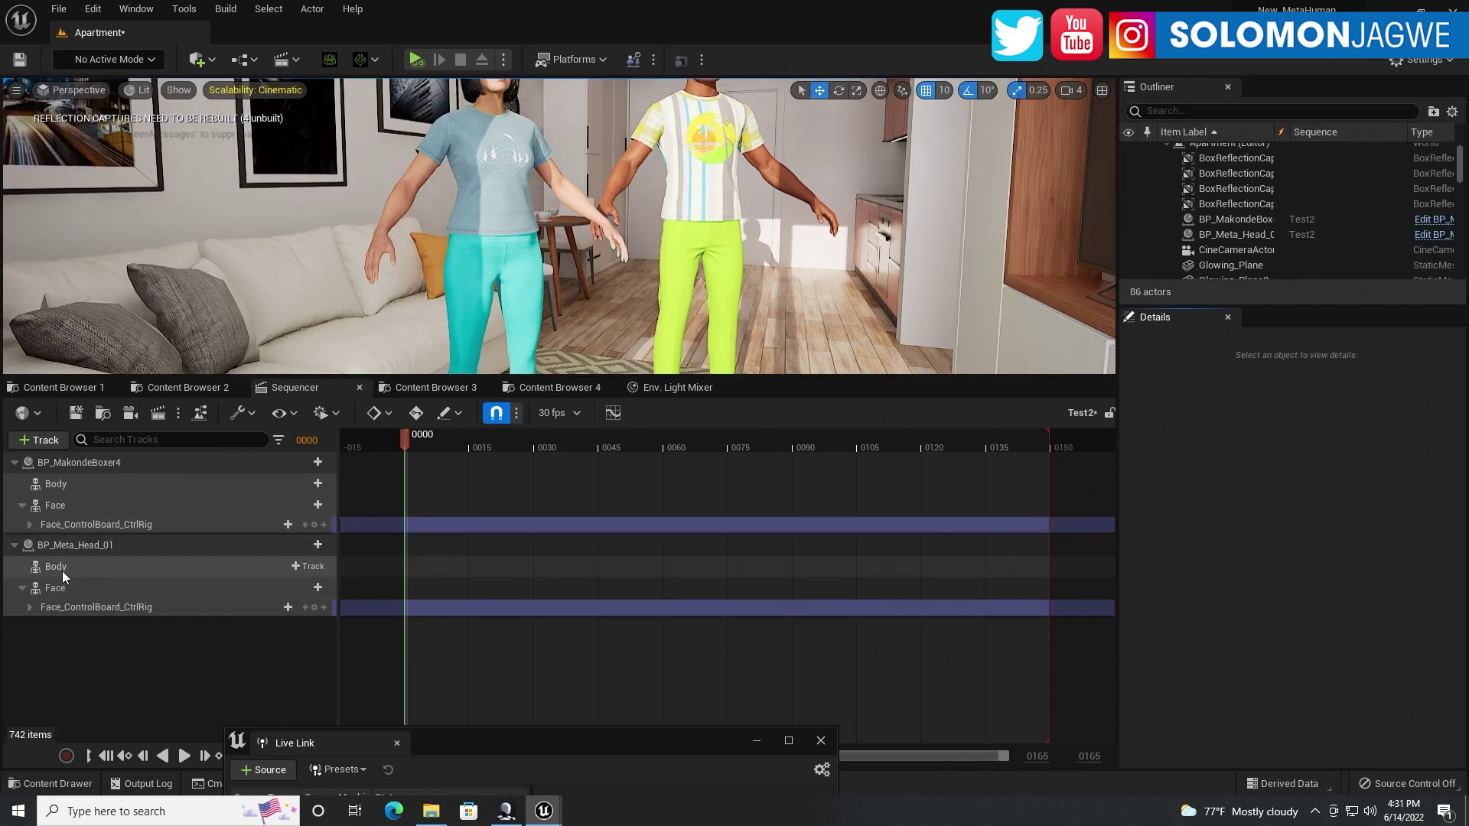
left_click(63, 571)
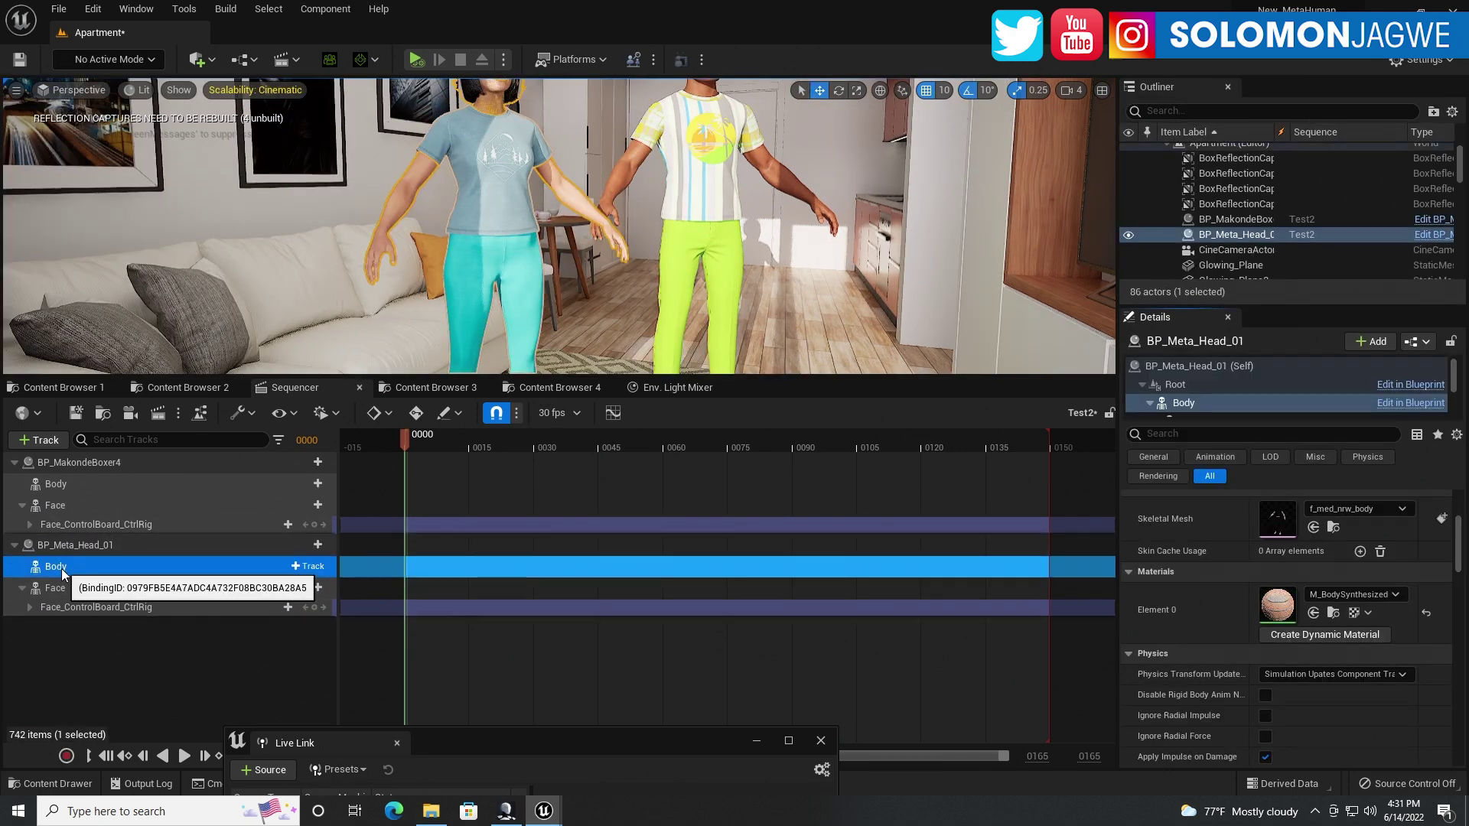
Add the PN_Mocap6_UNREAL animation to BP_MakondeBoxer4's Body track and frame both characters.
left_click(66, 488)
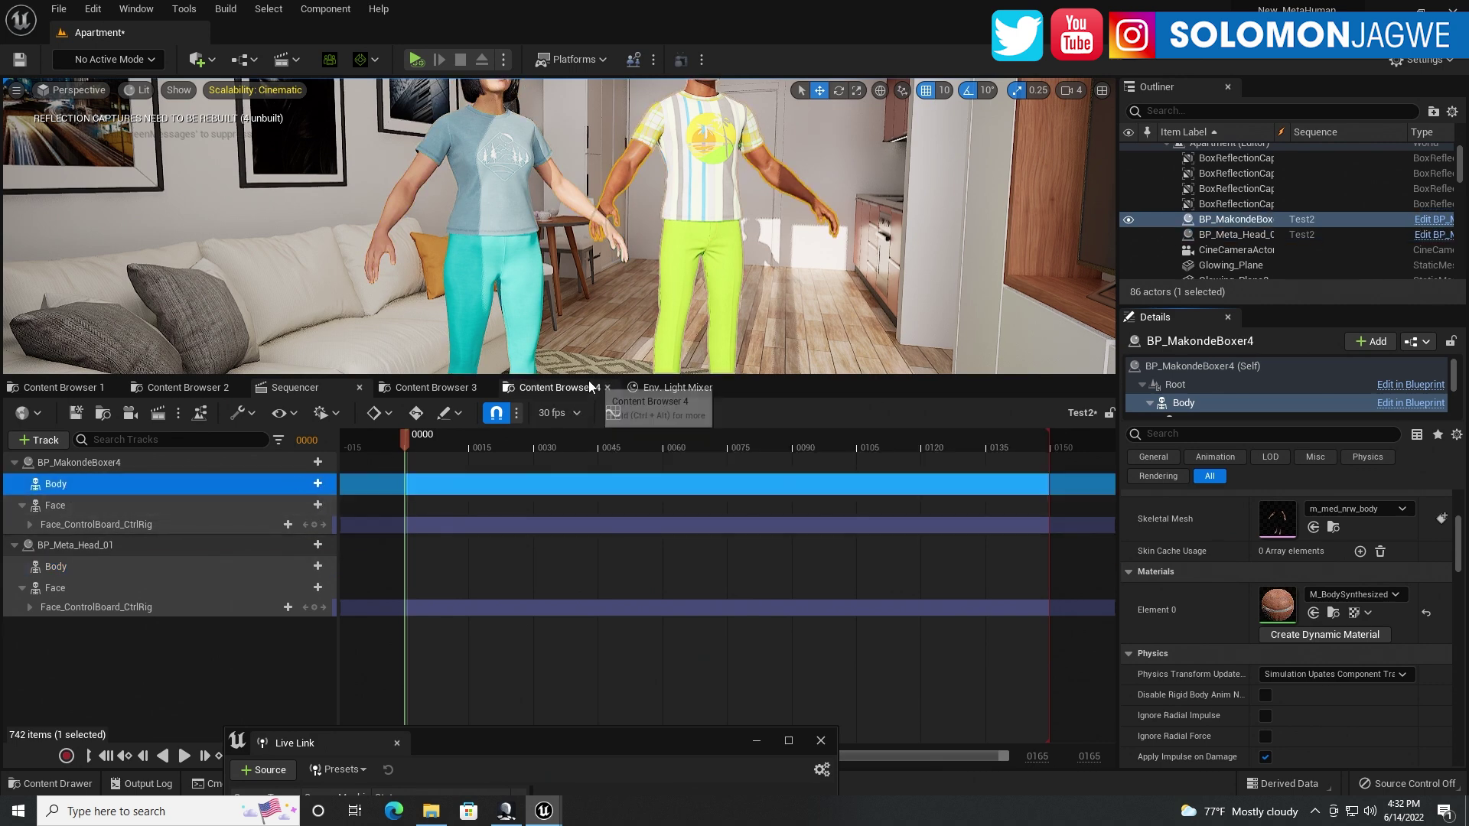
left_click_drag(590, 376, 585, 450)
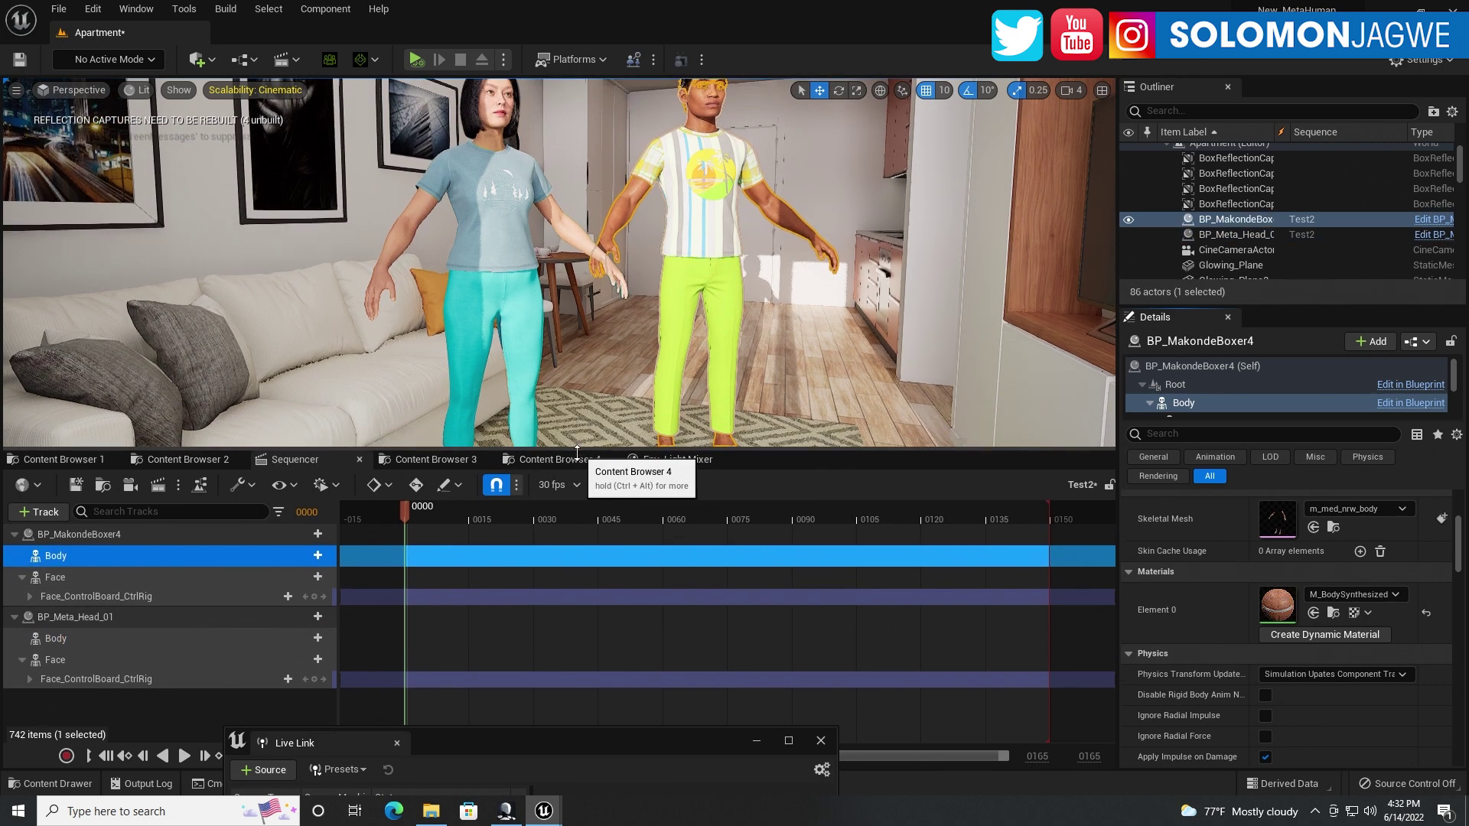
left_click(303, 558)
mouse_move(418, 191)
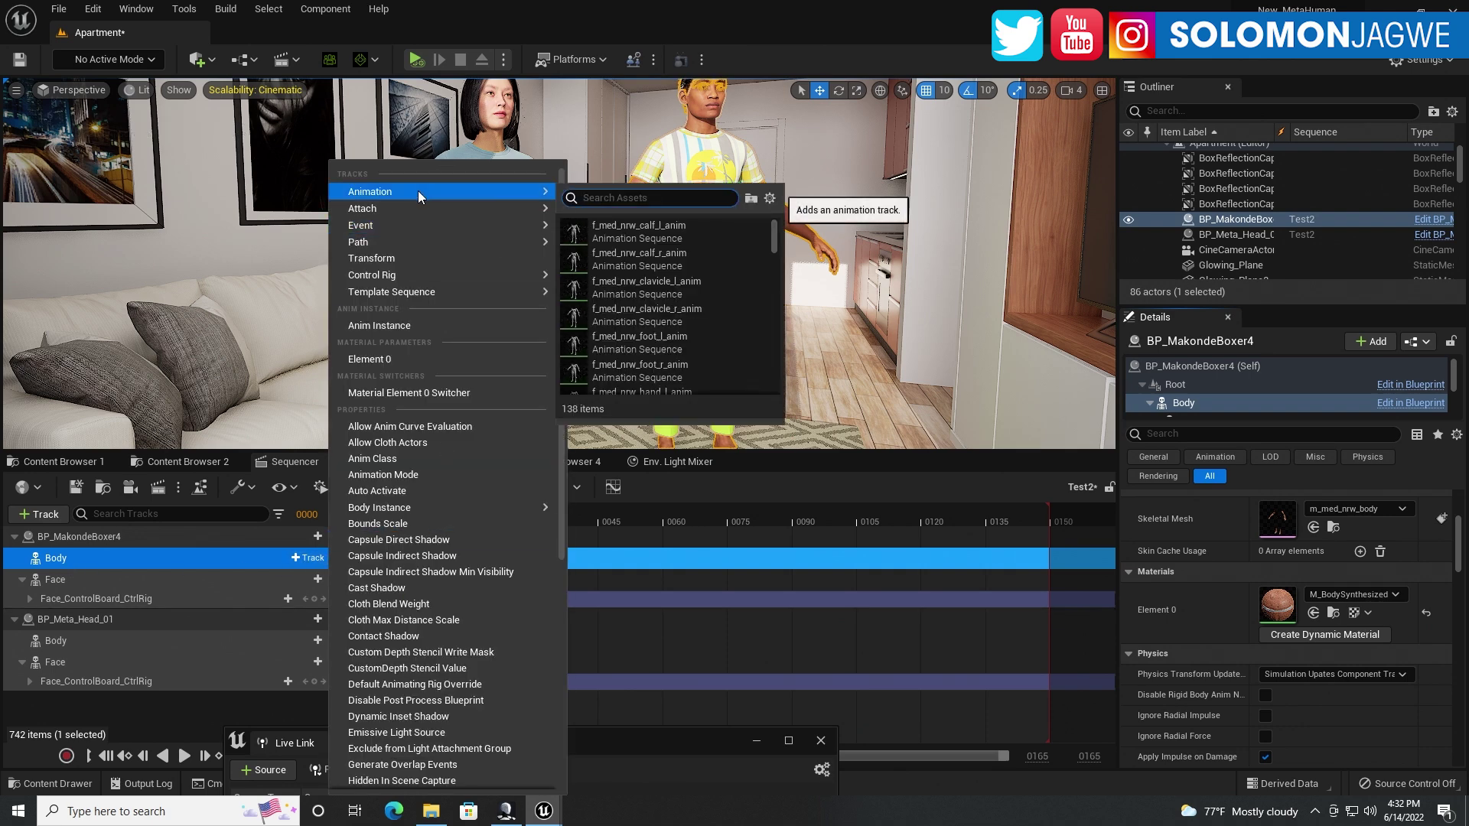
type("mo")
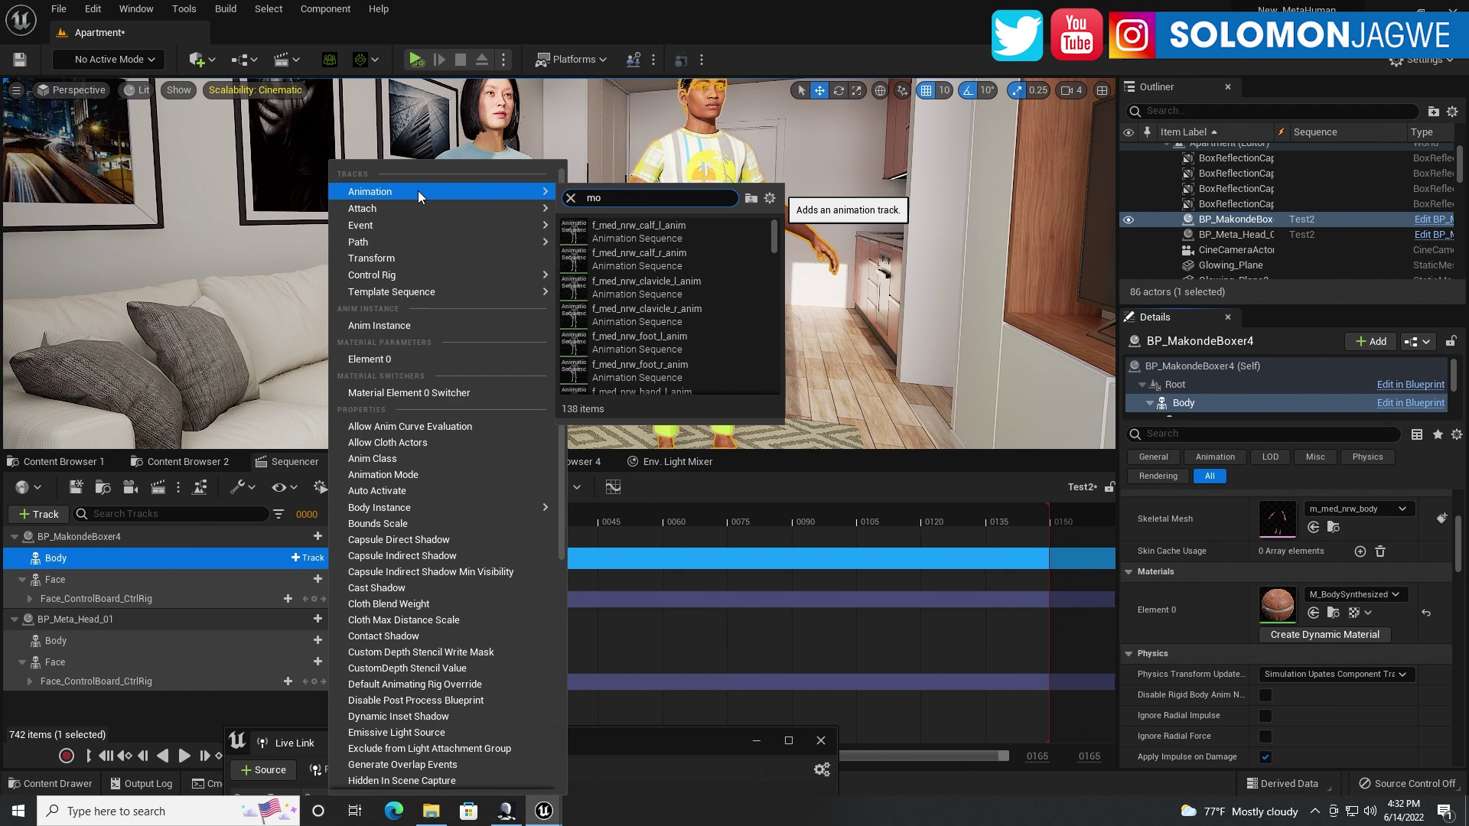
type("ca")
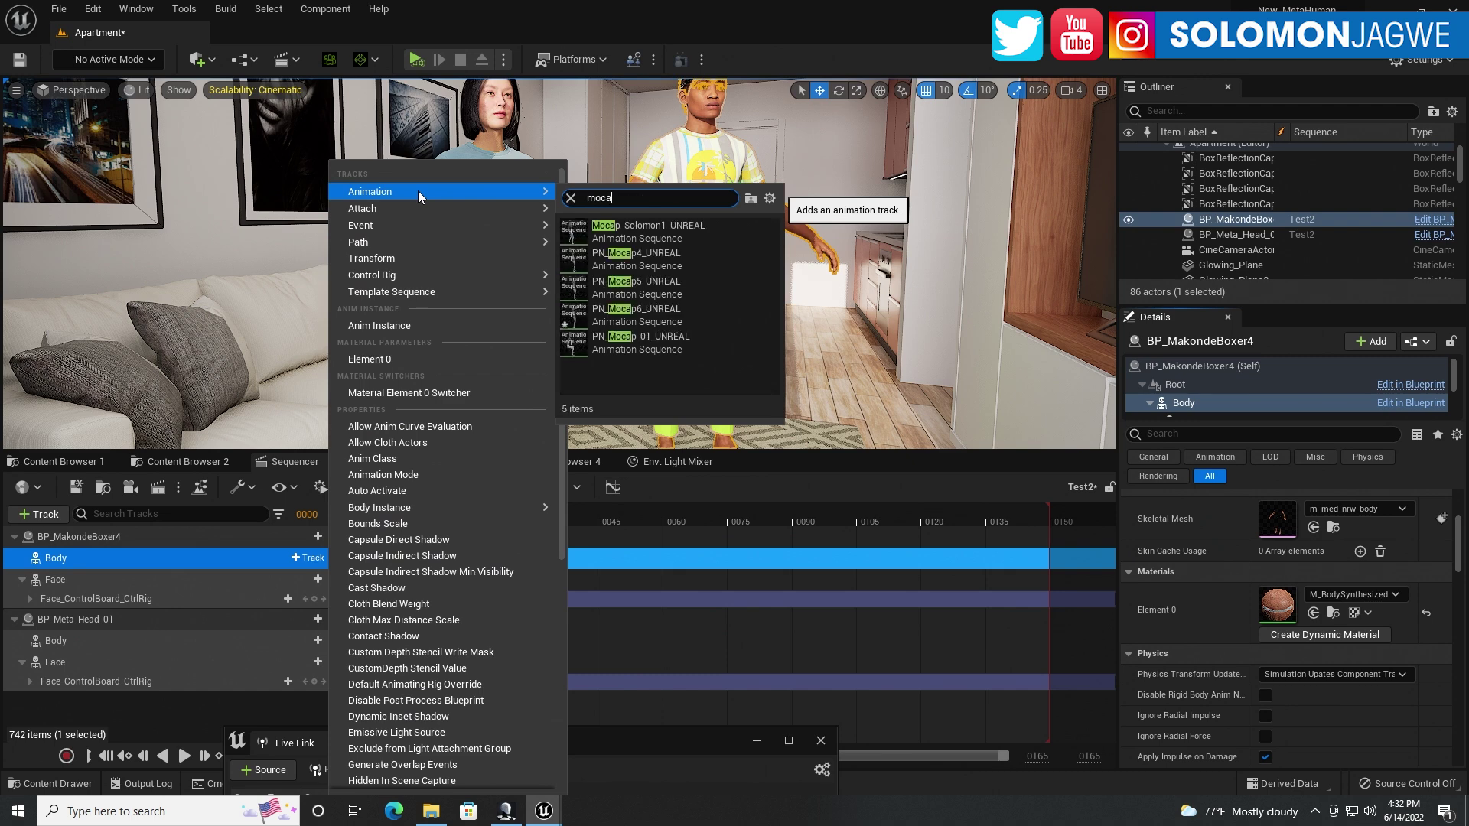
left_click(633, 309)
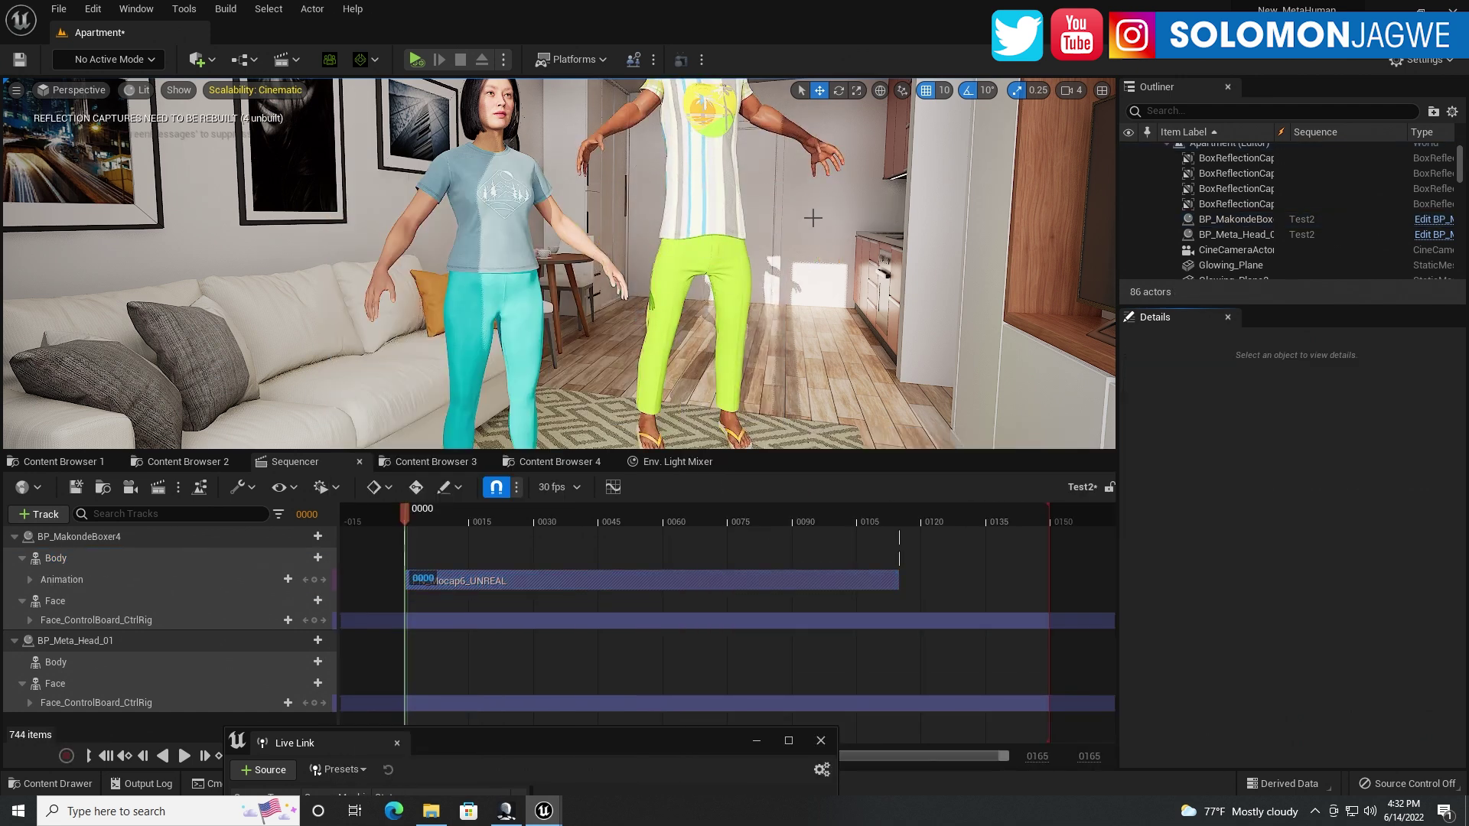
left_click_drag(812, 218, 817, 172)
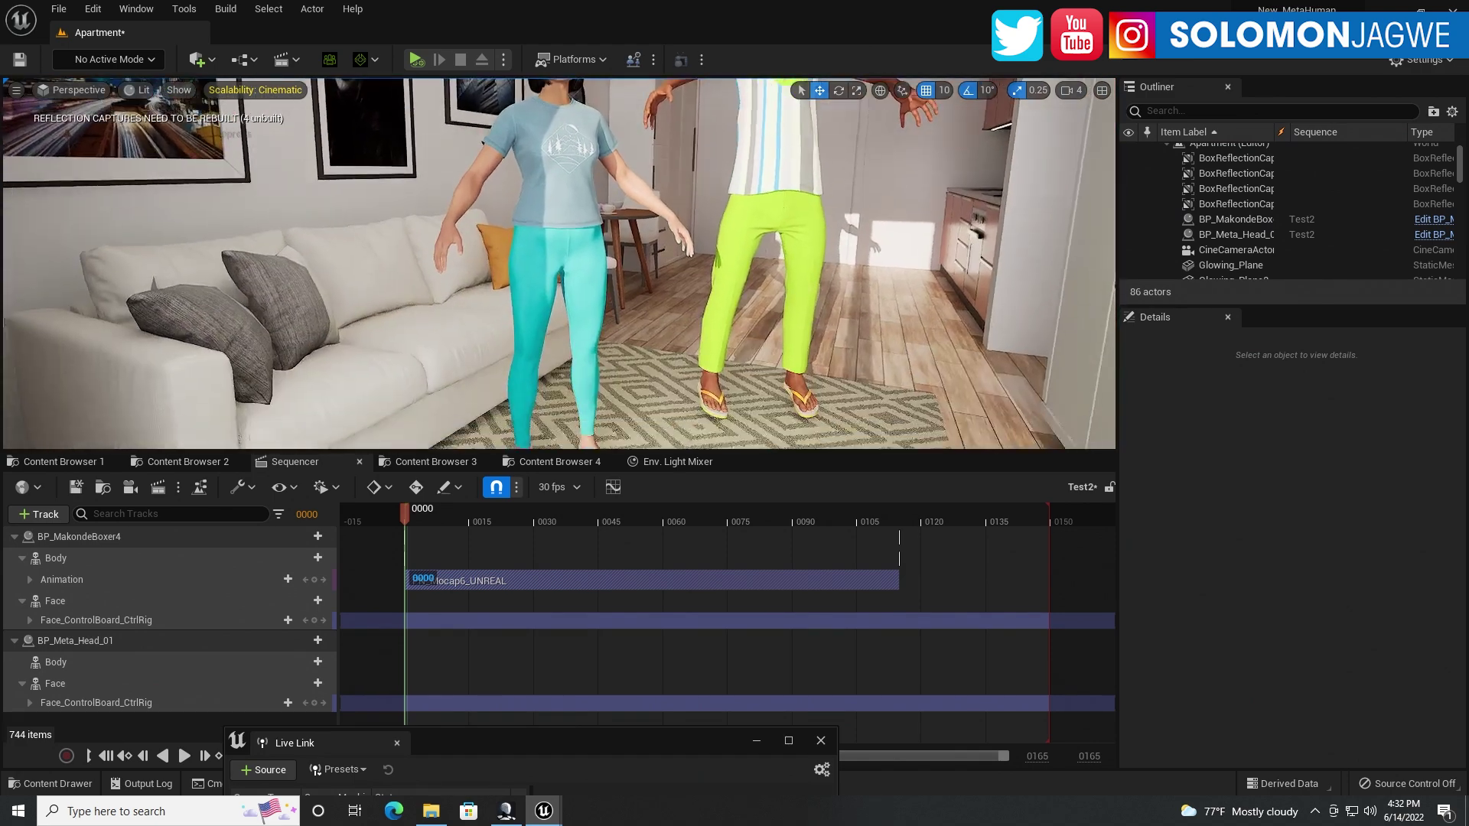
middle_click_drag(817, 172, 593, 472)
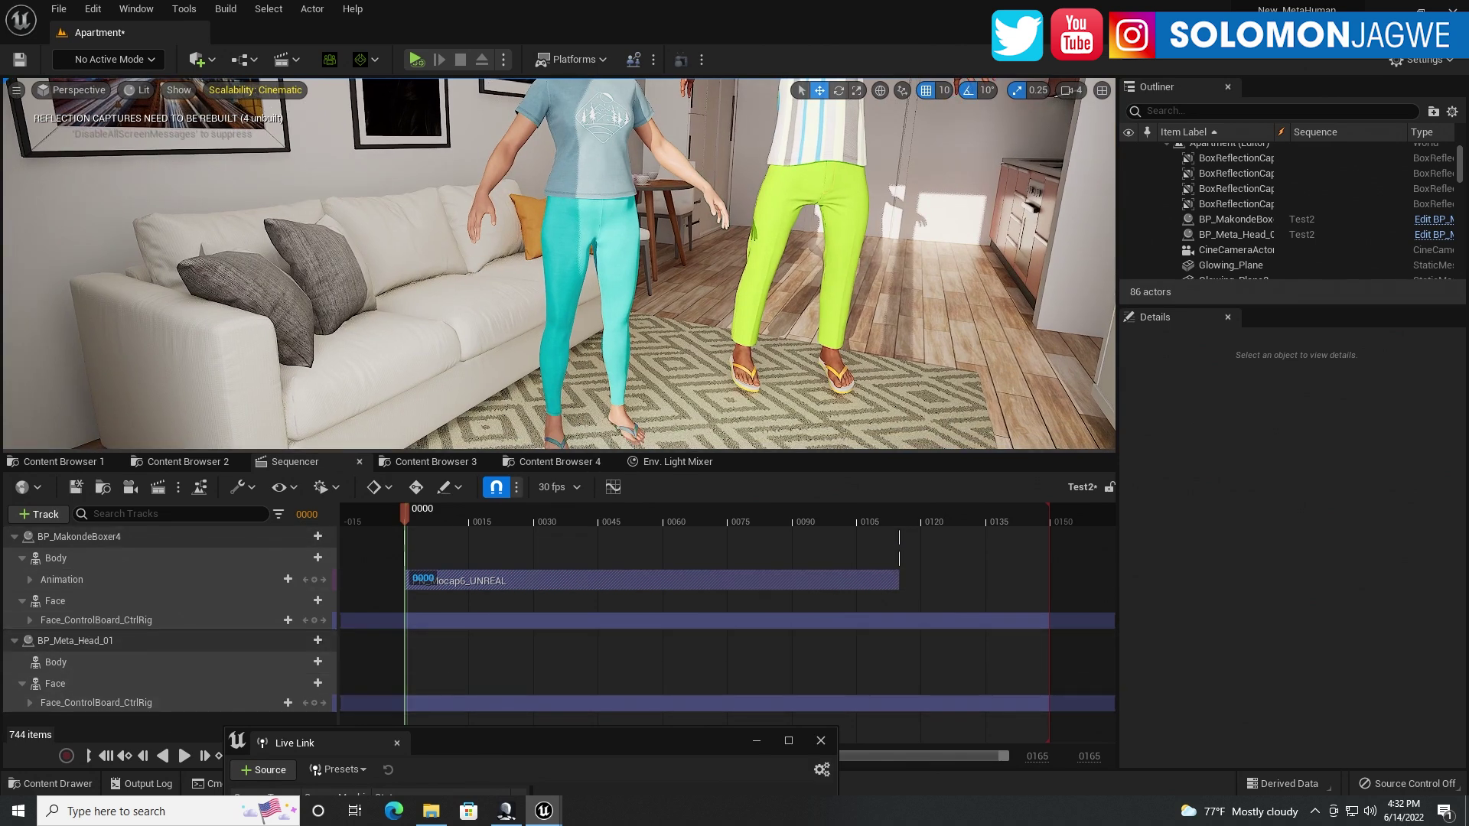
Add the PN_Mocap6_UNREAL animation to BP_Meta_Head_01's Body track.
left_click(76, 640)
left_click(84, 662)
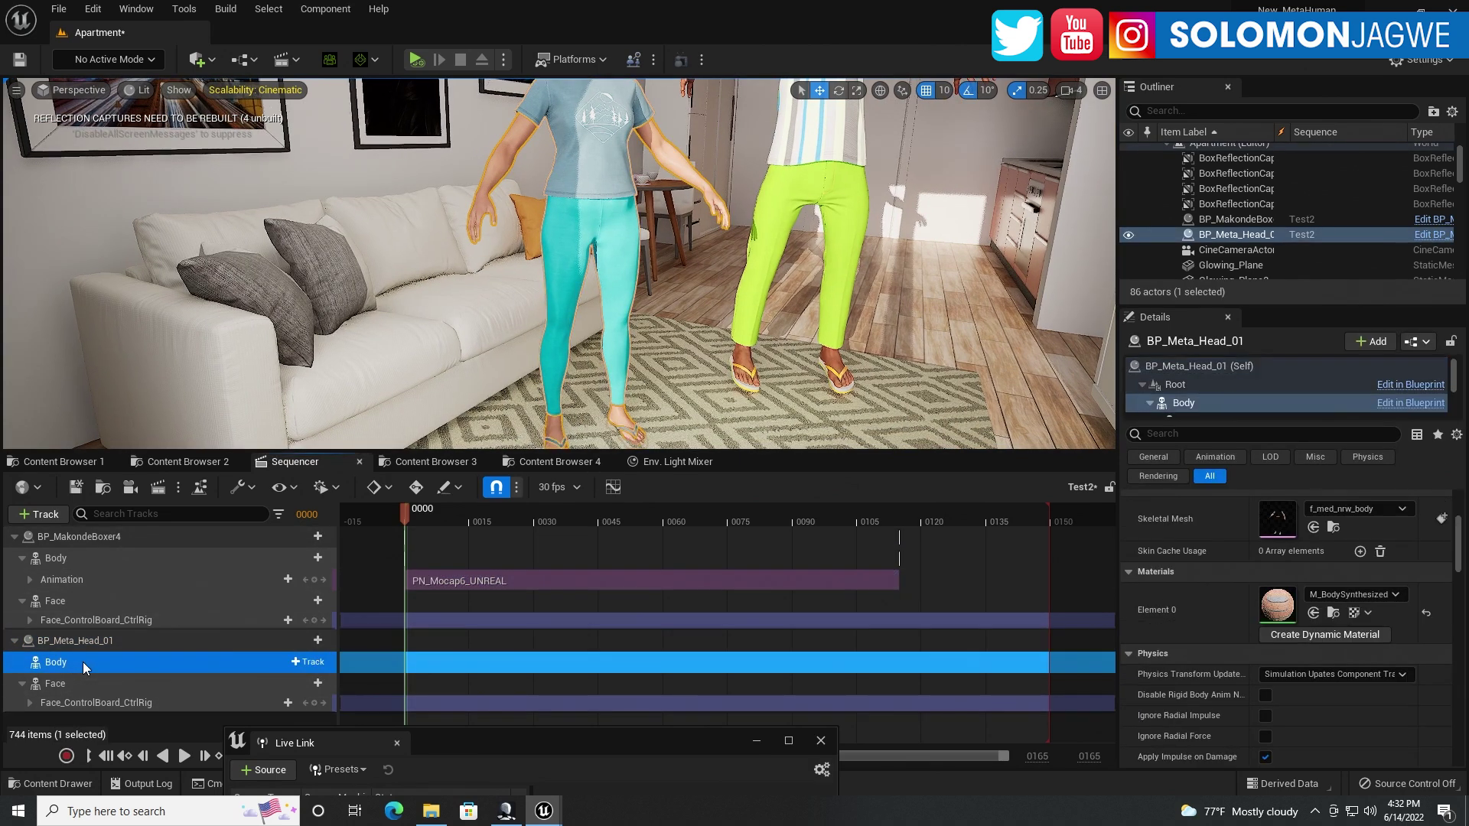
left_click(319, 666)
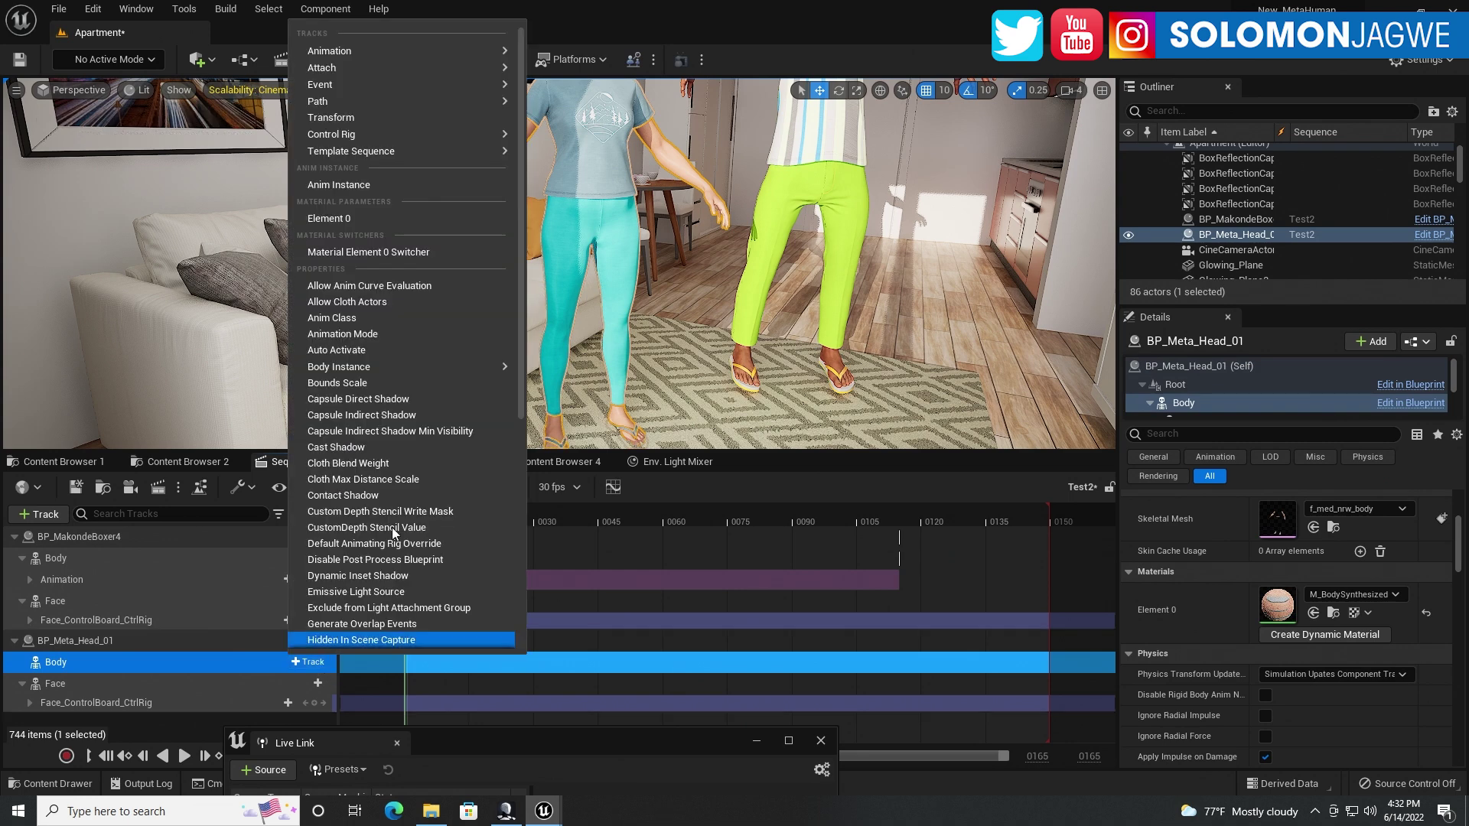
mouse_move(381, 55)
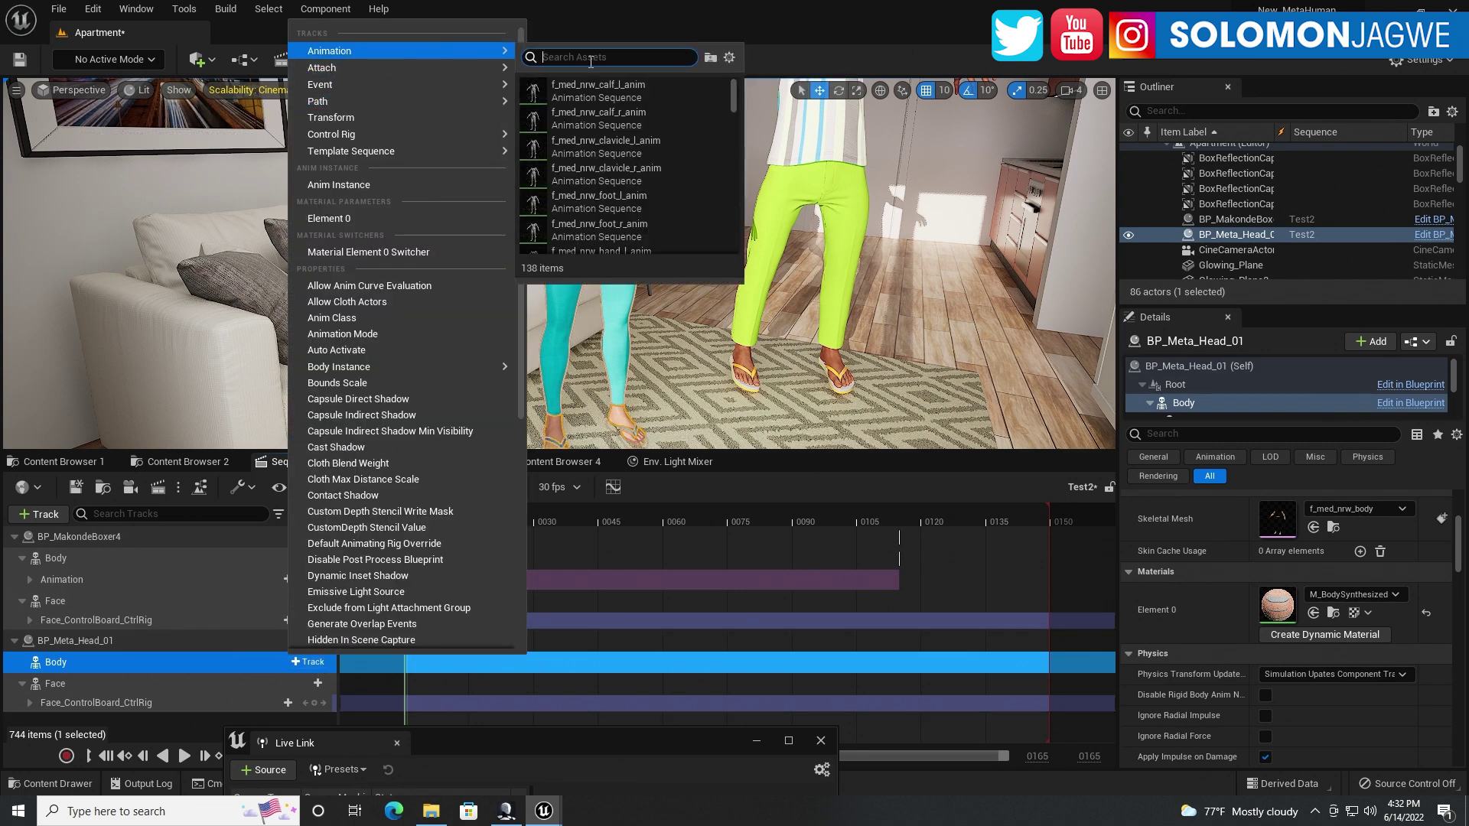
type("mo")
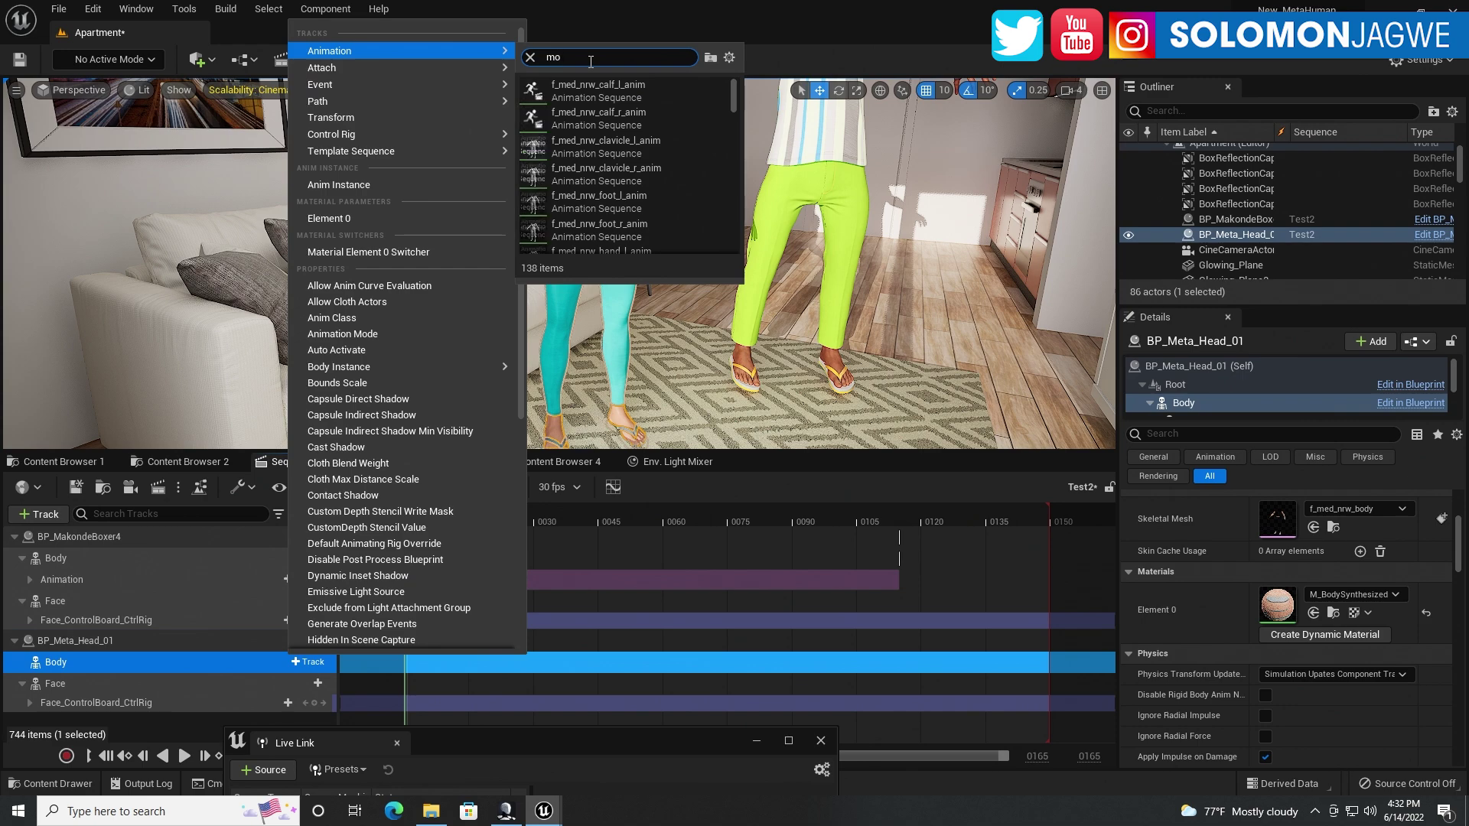
type("ca")
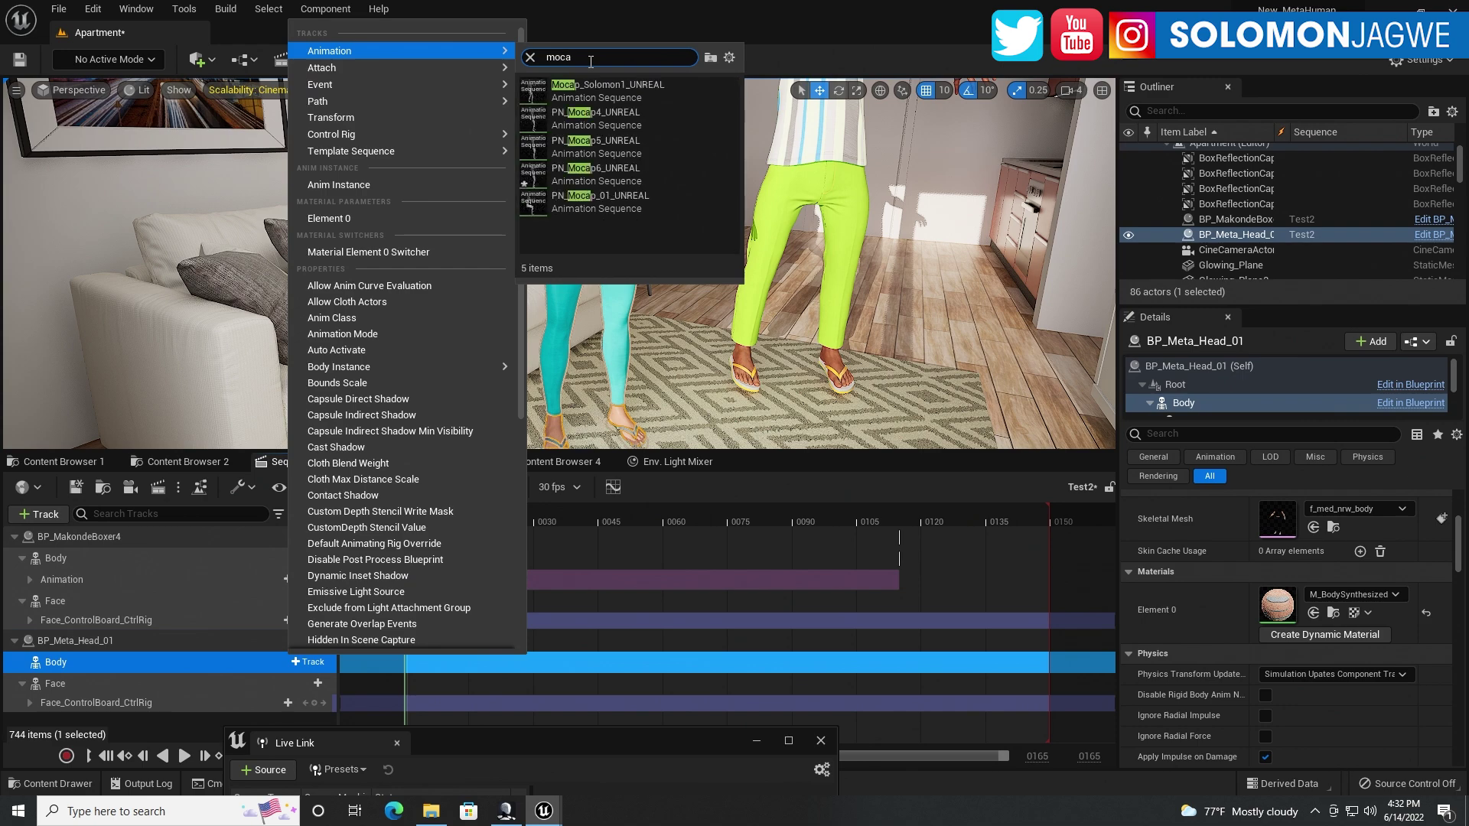
left_click(599, 171)
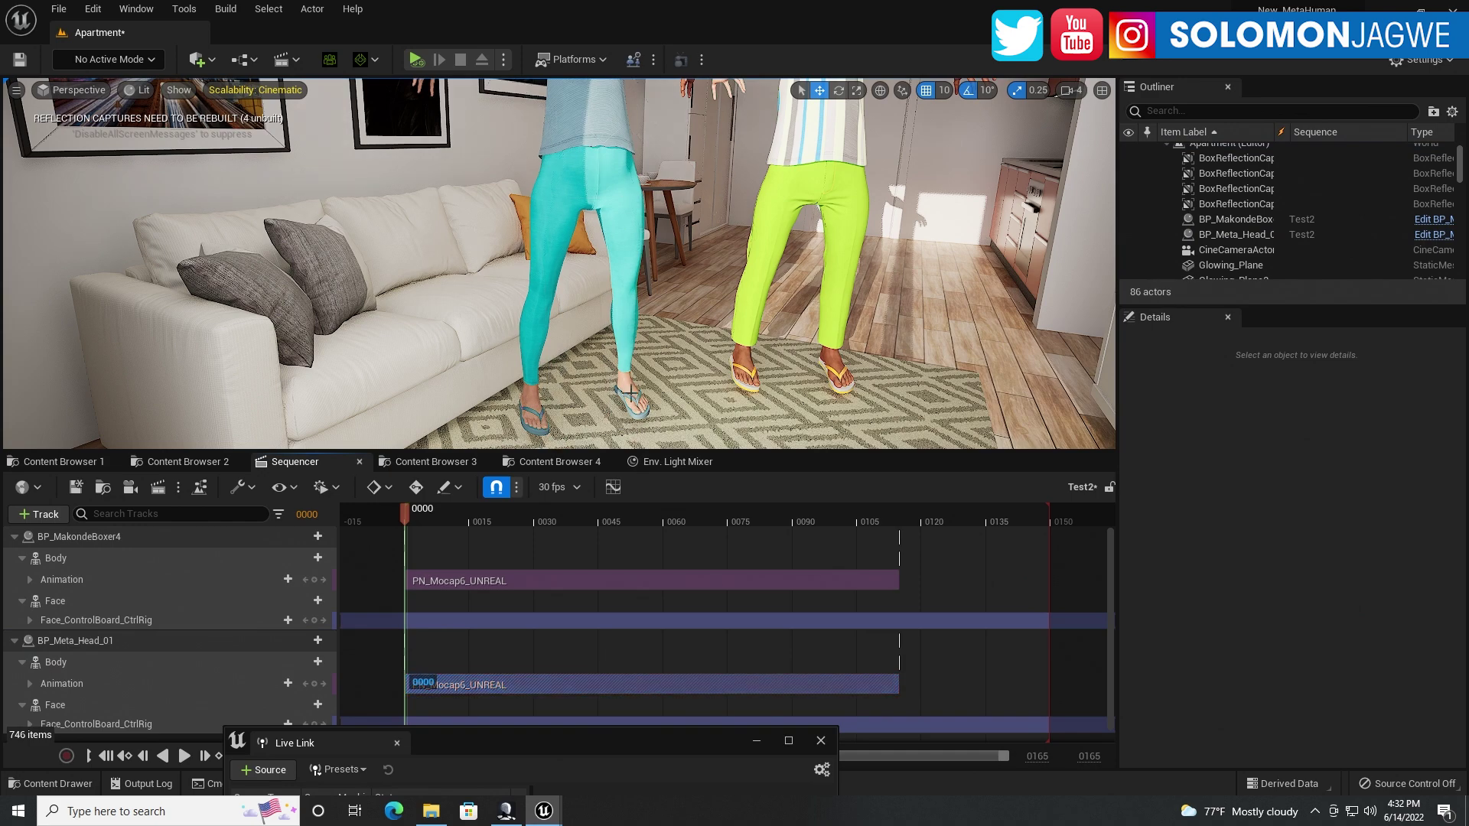
left_click_drag(707, 451, 708, 540)
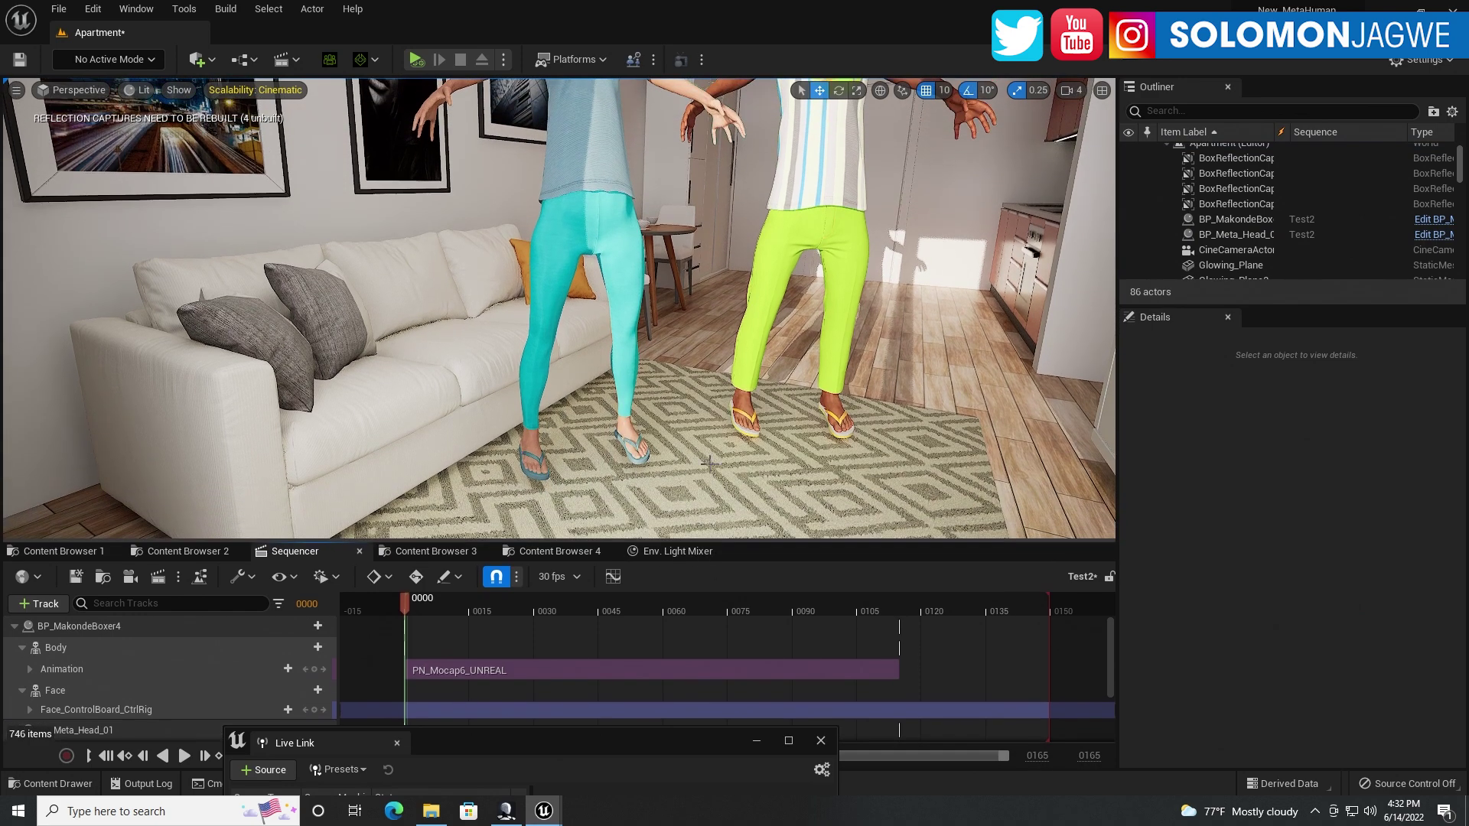
End the playback range where the mocap clips finish and minimize the Live Link window.
right_click_drag(707, 463, 696, 390)
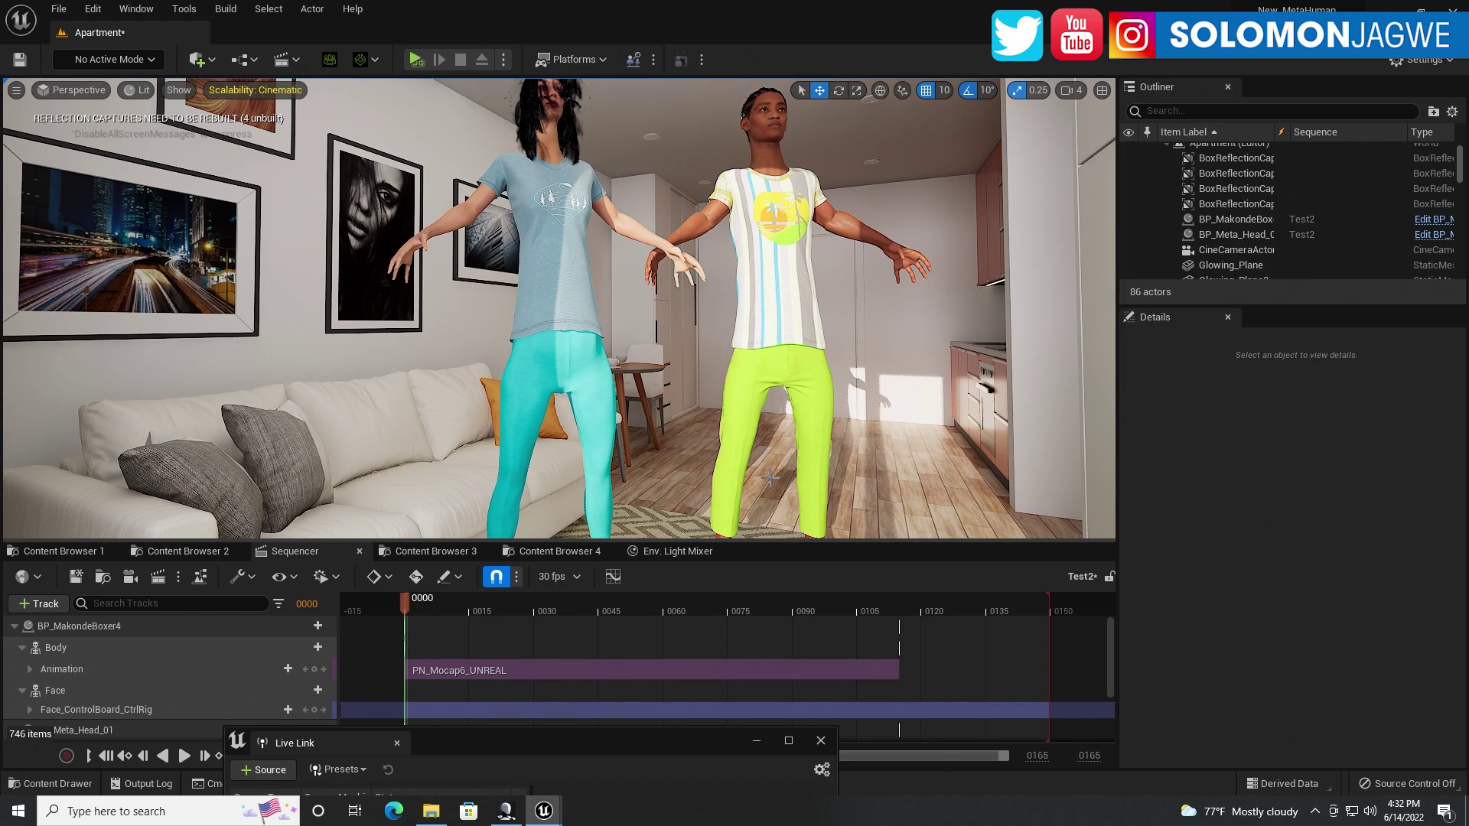
left_click_drag(797, 541, 724, 380)
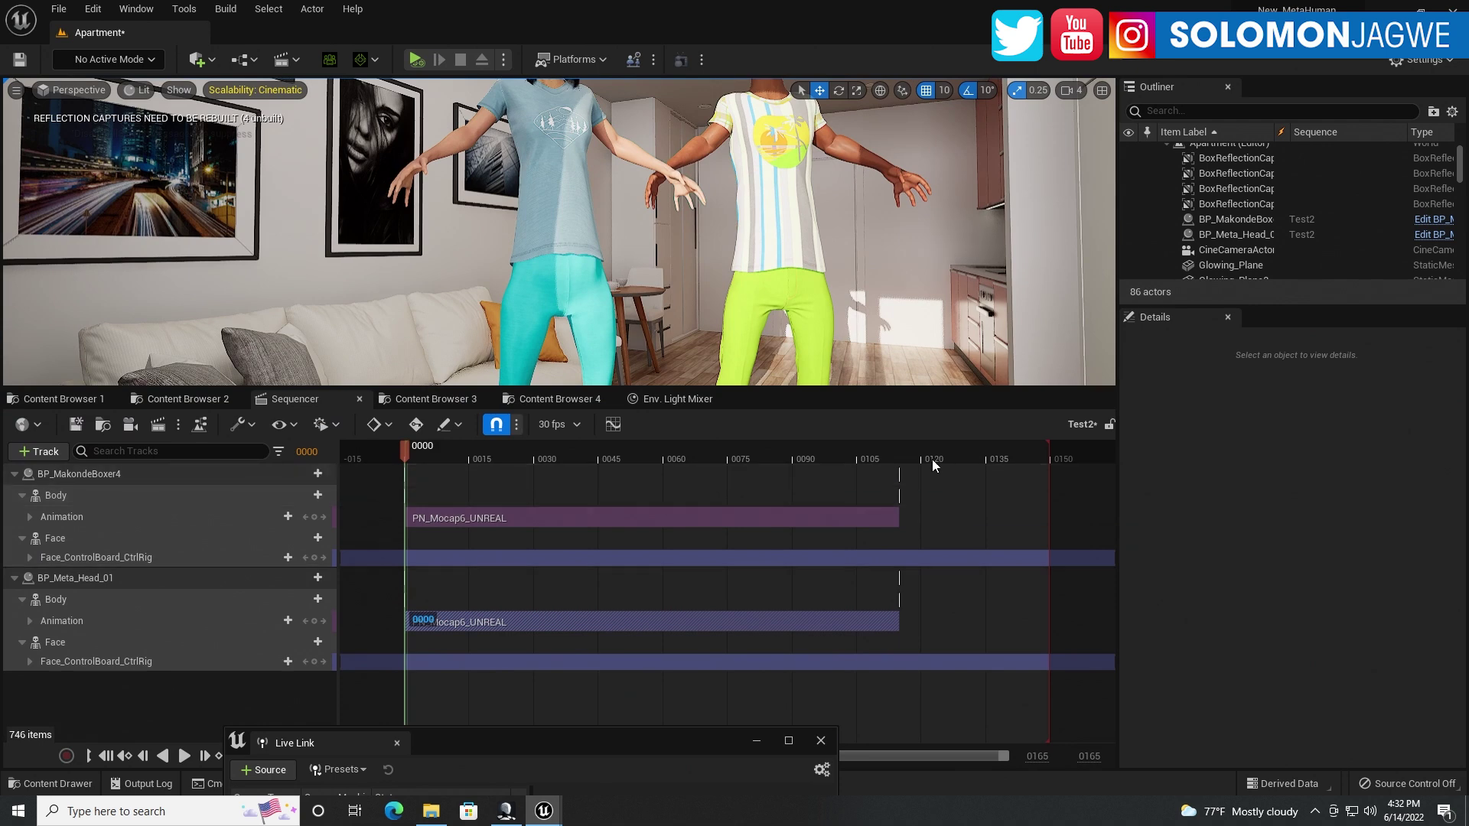
left_click_drag(1050, 453, 899, 453)
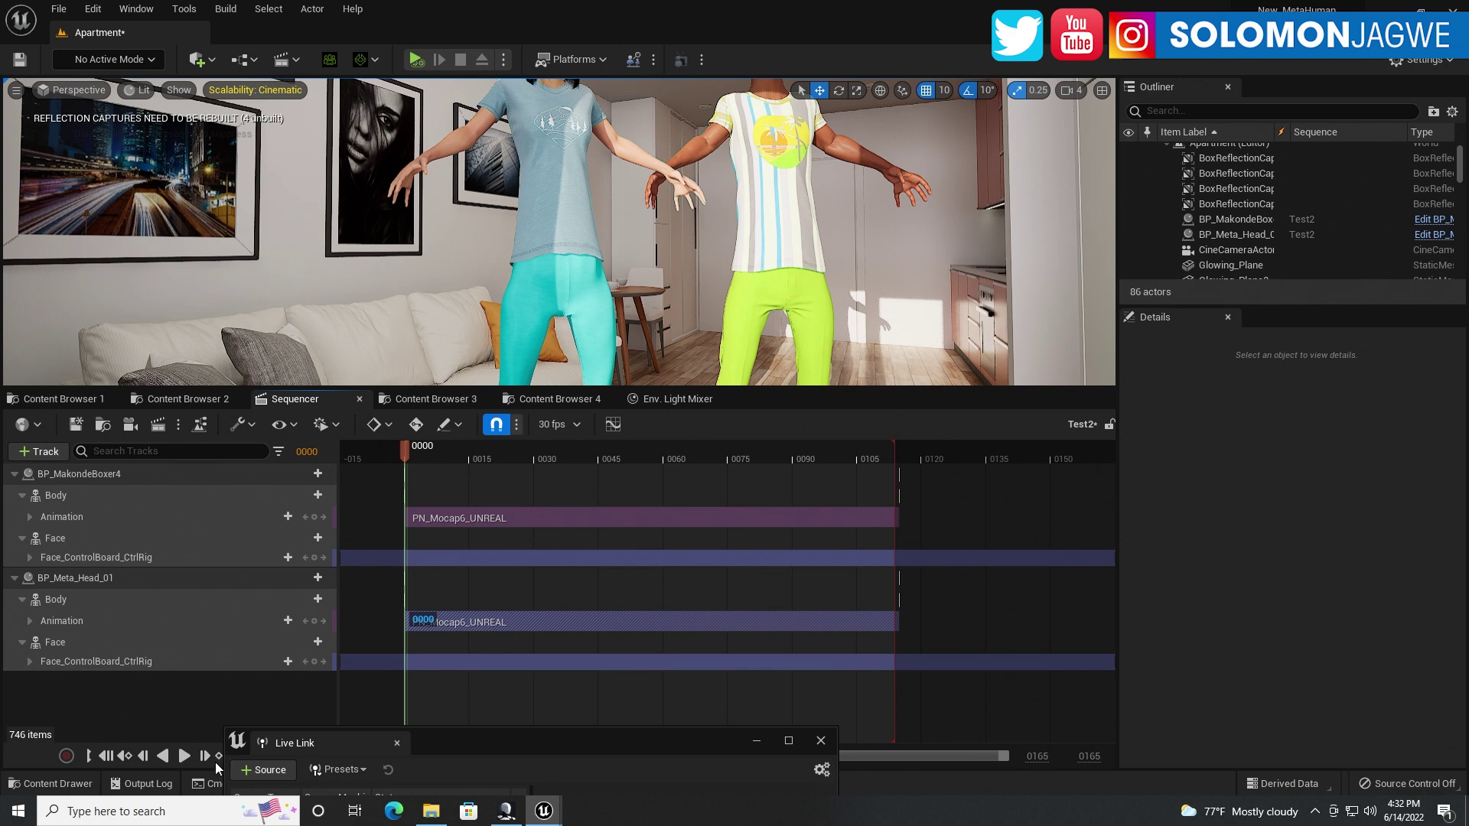
left_click_drag(498, 748, 815, 603)
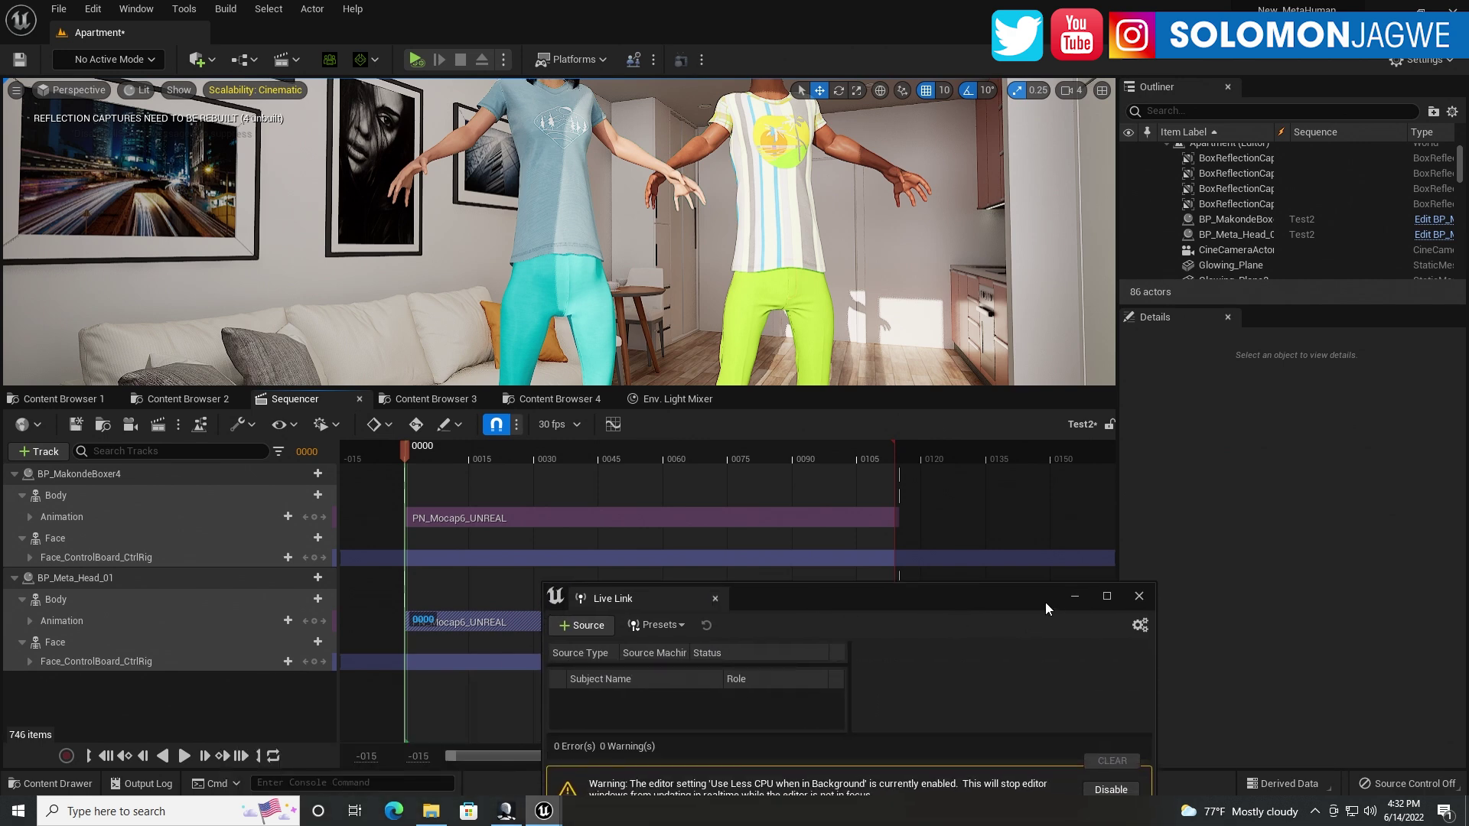
left_click(1073, 597)
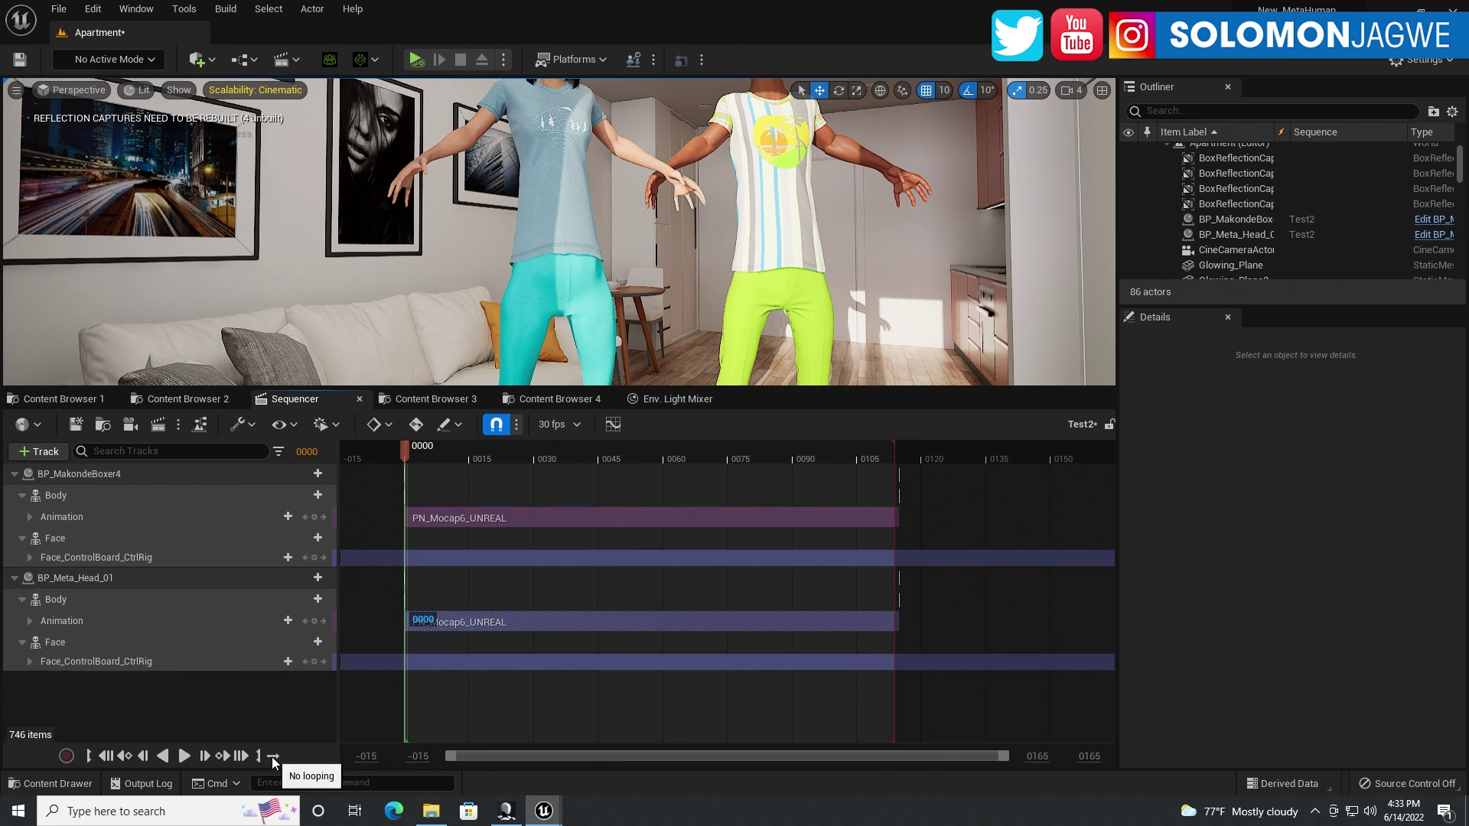
Turn on looping, then play and pause the sequence to preview both MetaHumans dancing.
left_click(272, 756)
left_click(185, 757)
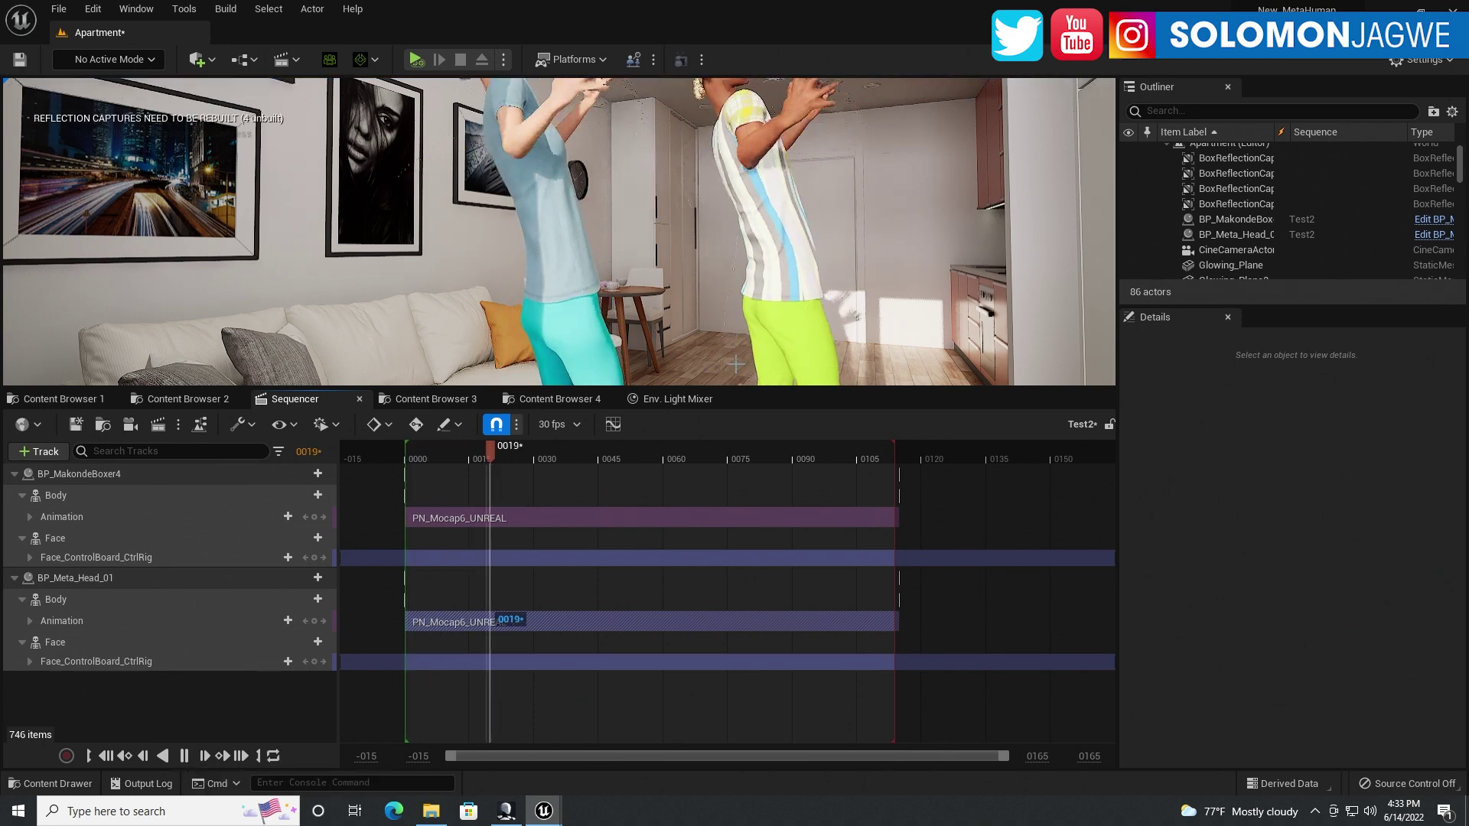
left_click_drag(732, 388, 647, 660)
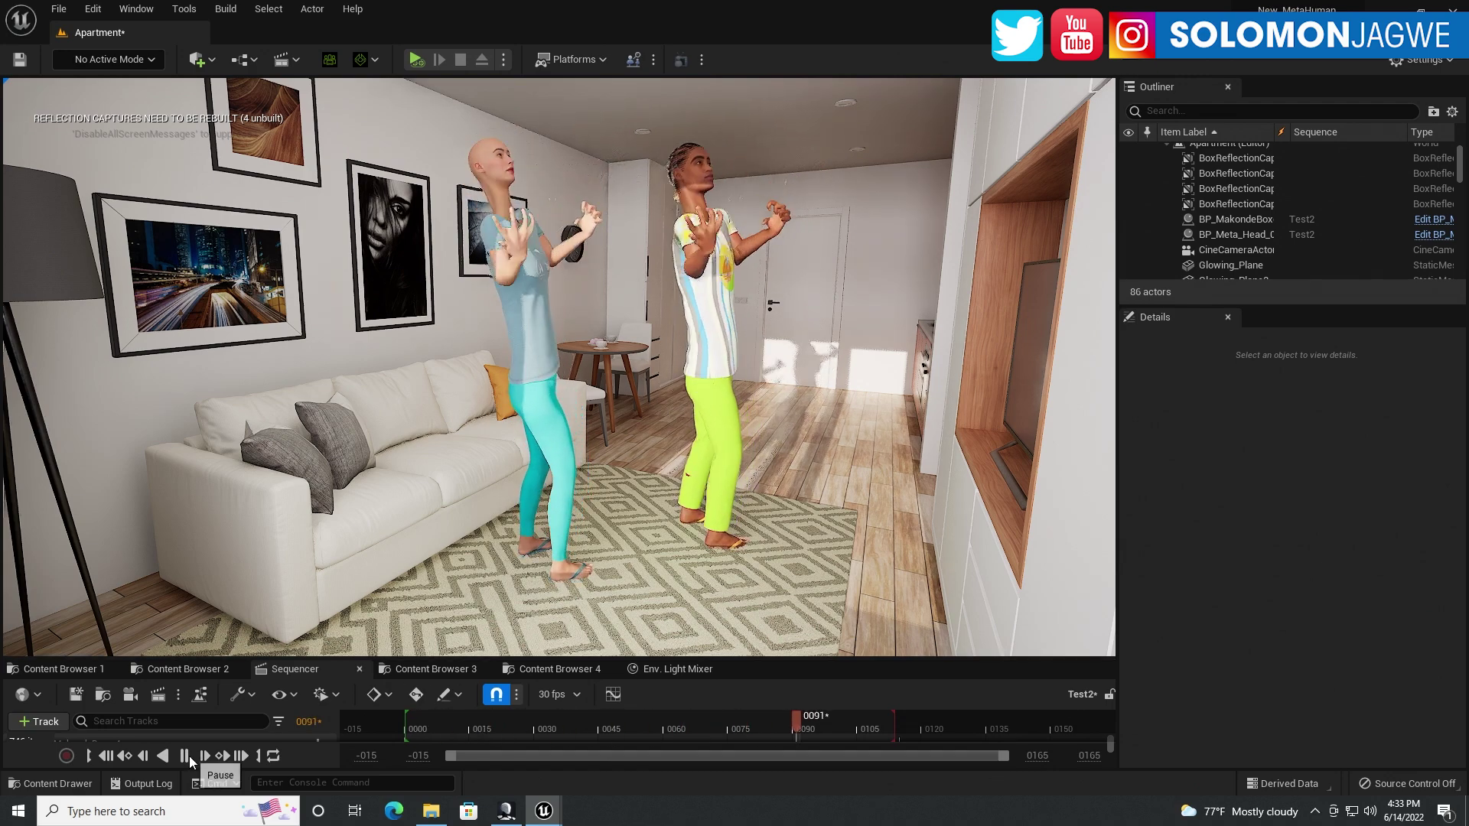
left_click(187, 757)
Open metahuman_base_skel from the PN_Mocap_01_UNREAL editor and show its Skeleton Tree options.
left_click(571, 467)
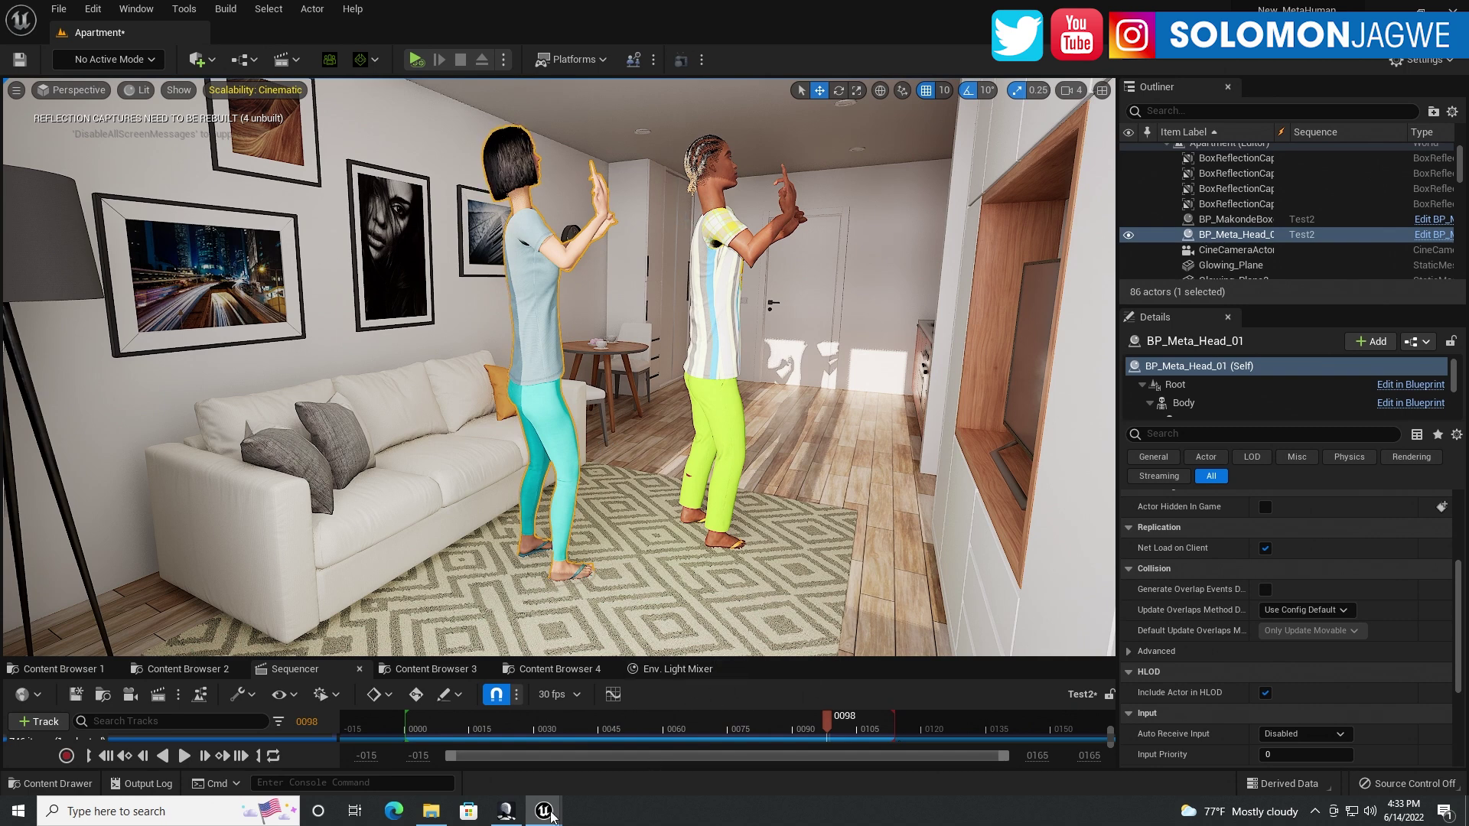
mouse_move(543, 811)
left_click(718, 696)
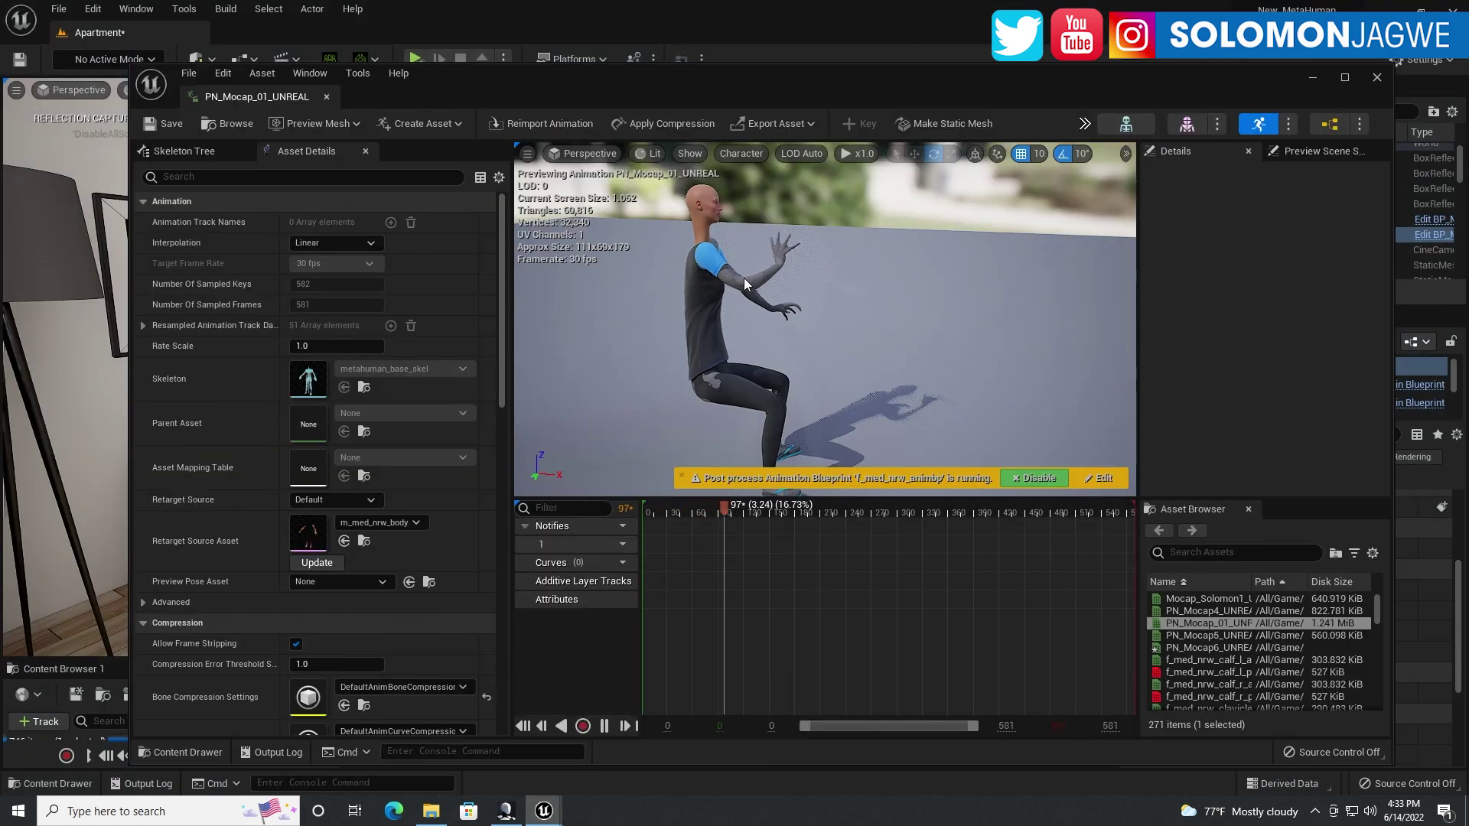
left_click(1140, 127)
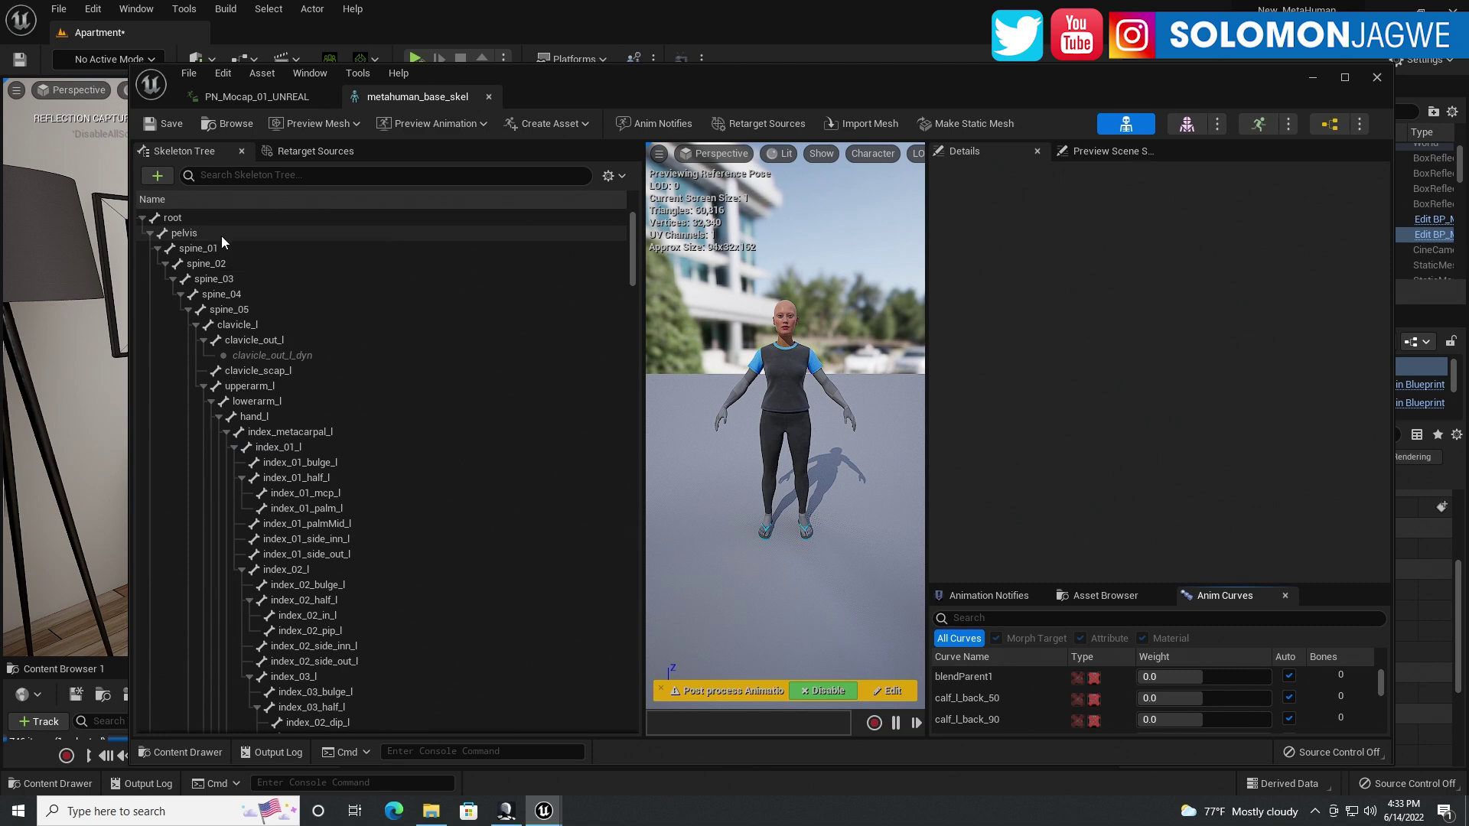
left_click(620, 178)
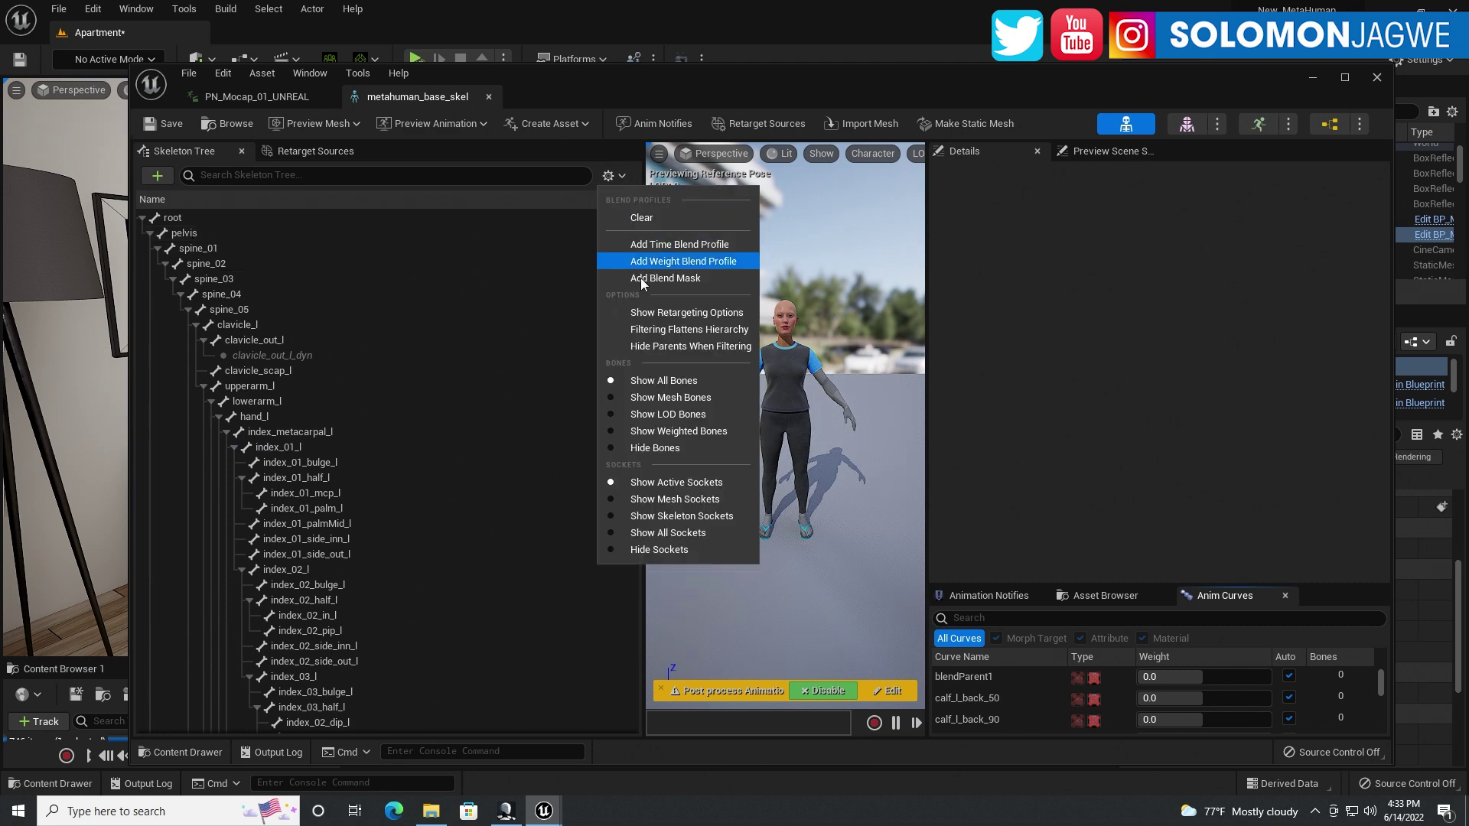
Return to the level at frame 0 and set BP_Meta_Head_01's LODSync Forced LOD to 0.
left_click(832, 35)
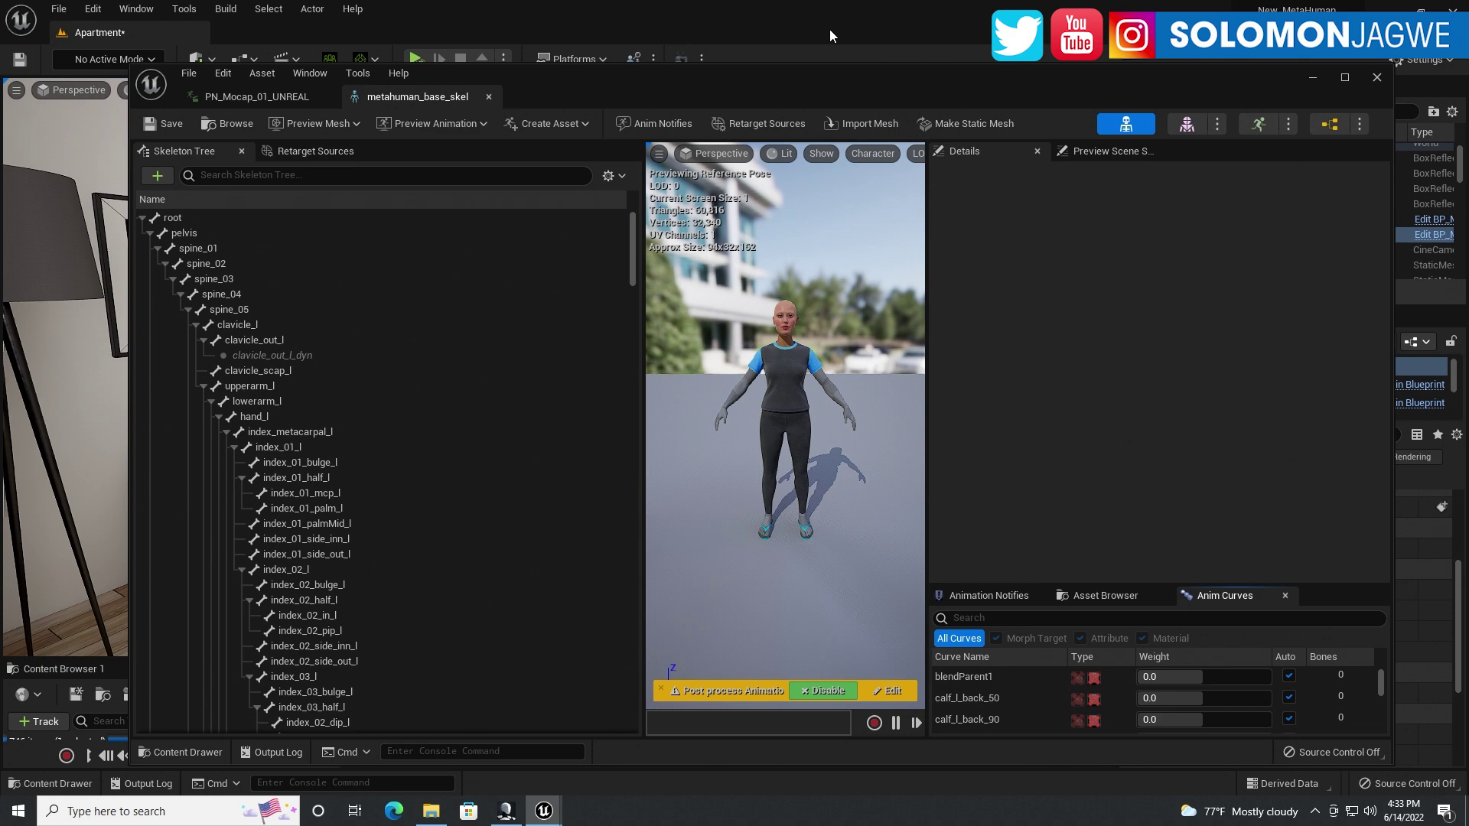
left_click(1314, 79)
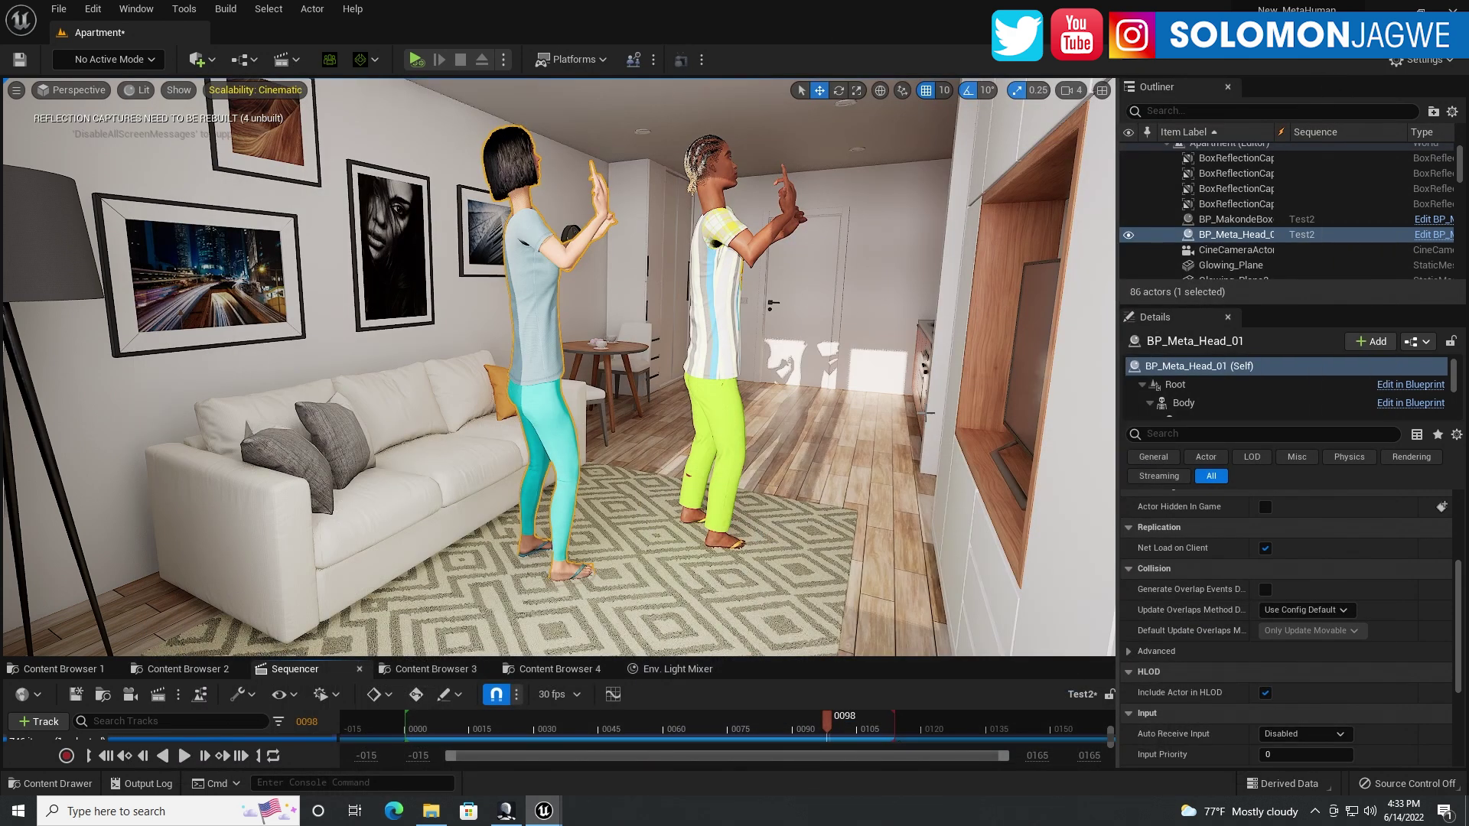
left_click(107, 756)
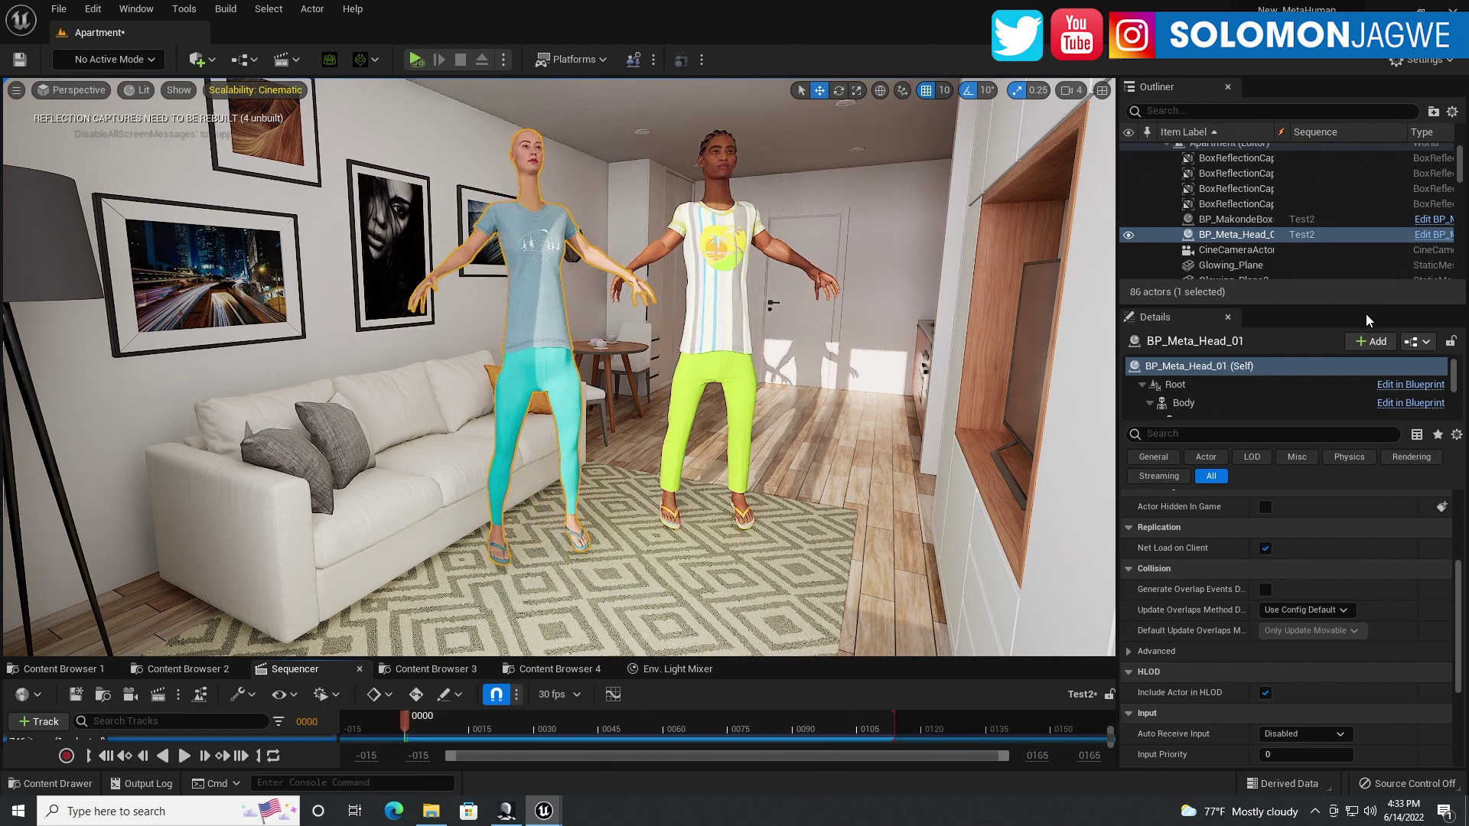
scroll(1458, 378, "down", 3)
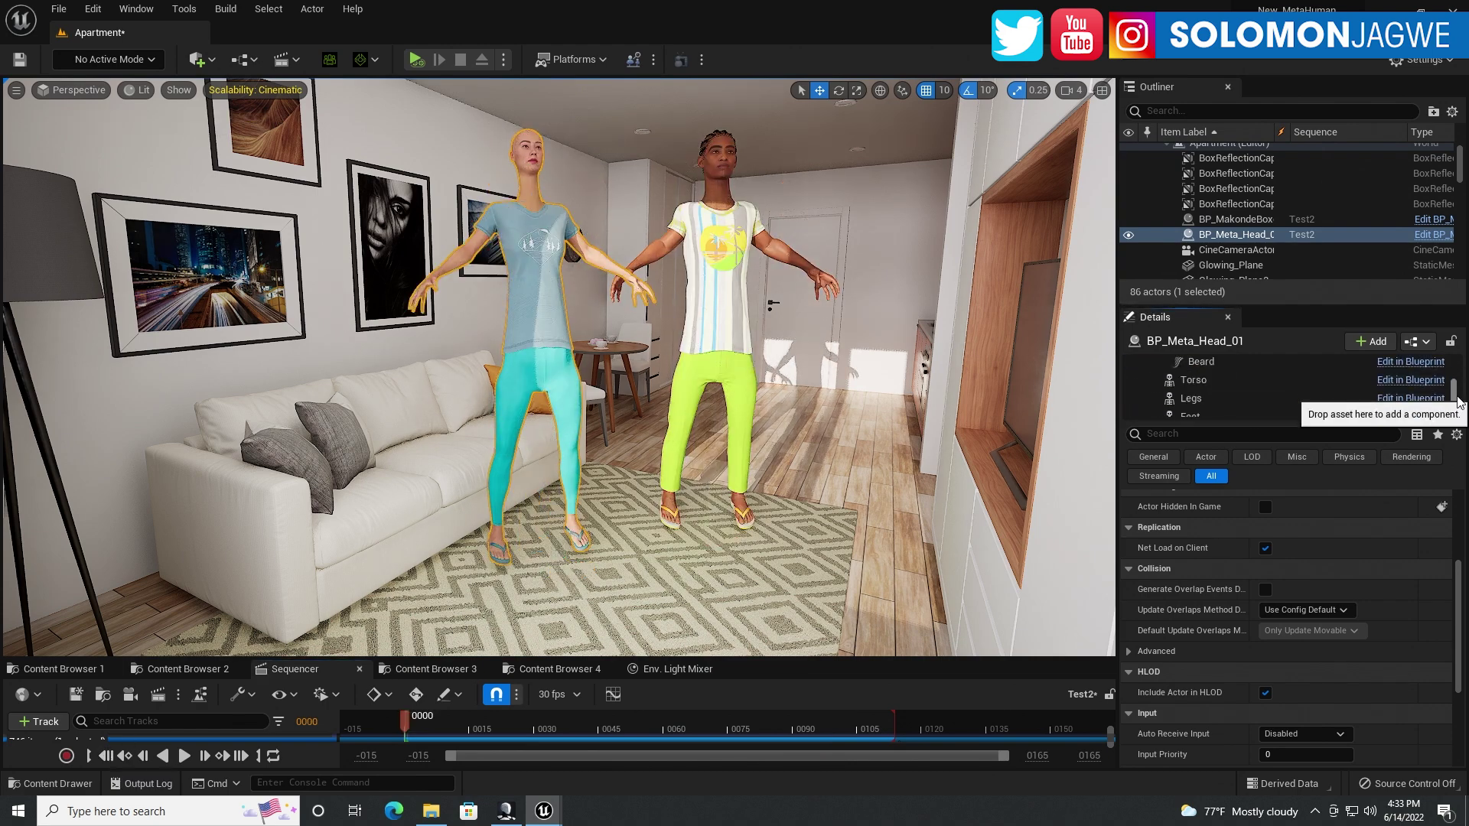
left_click(1184, 408)
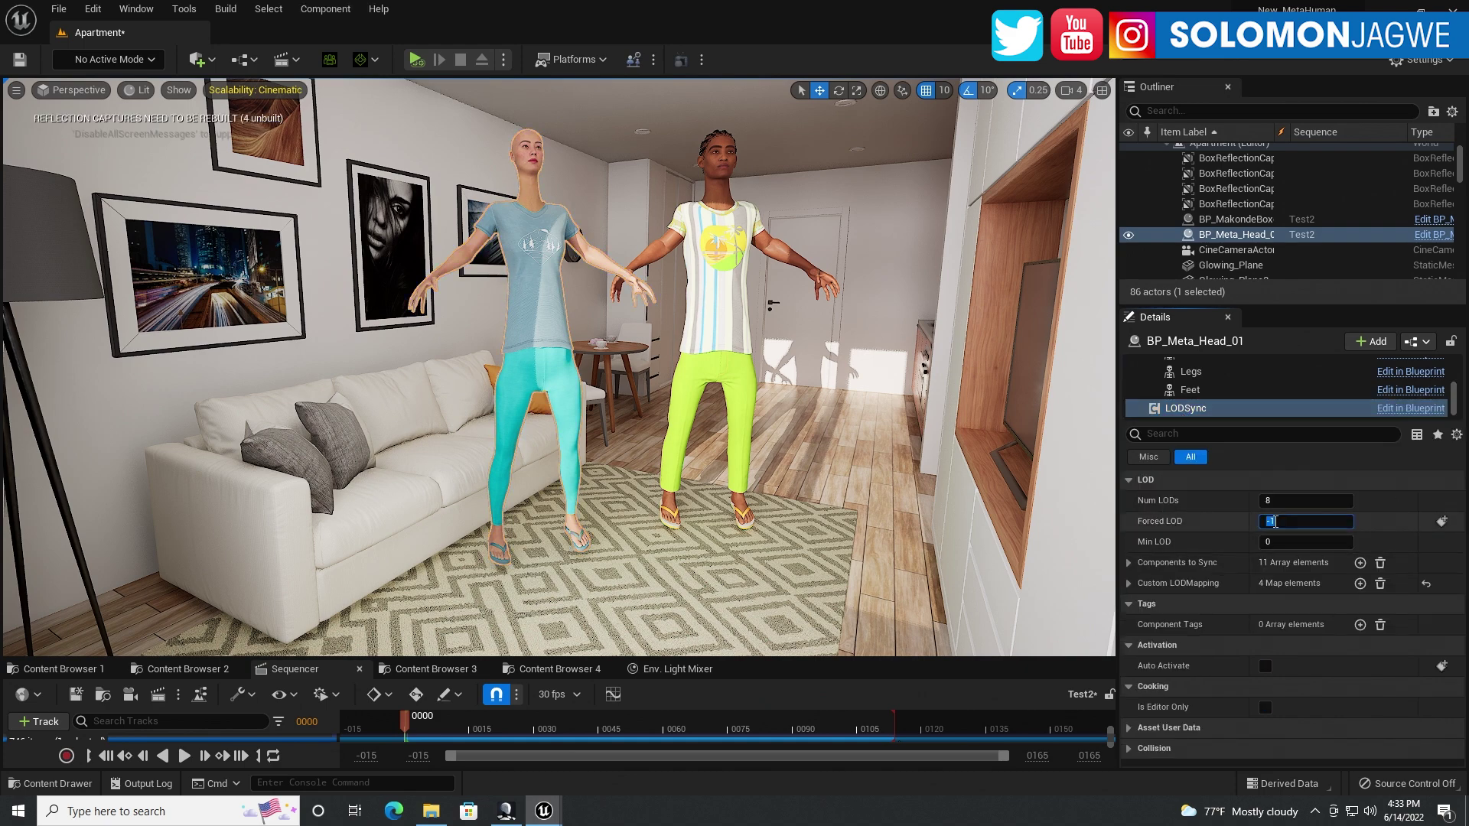
key("Return")
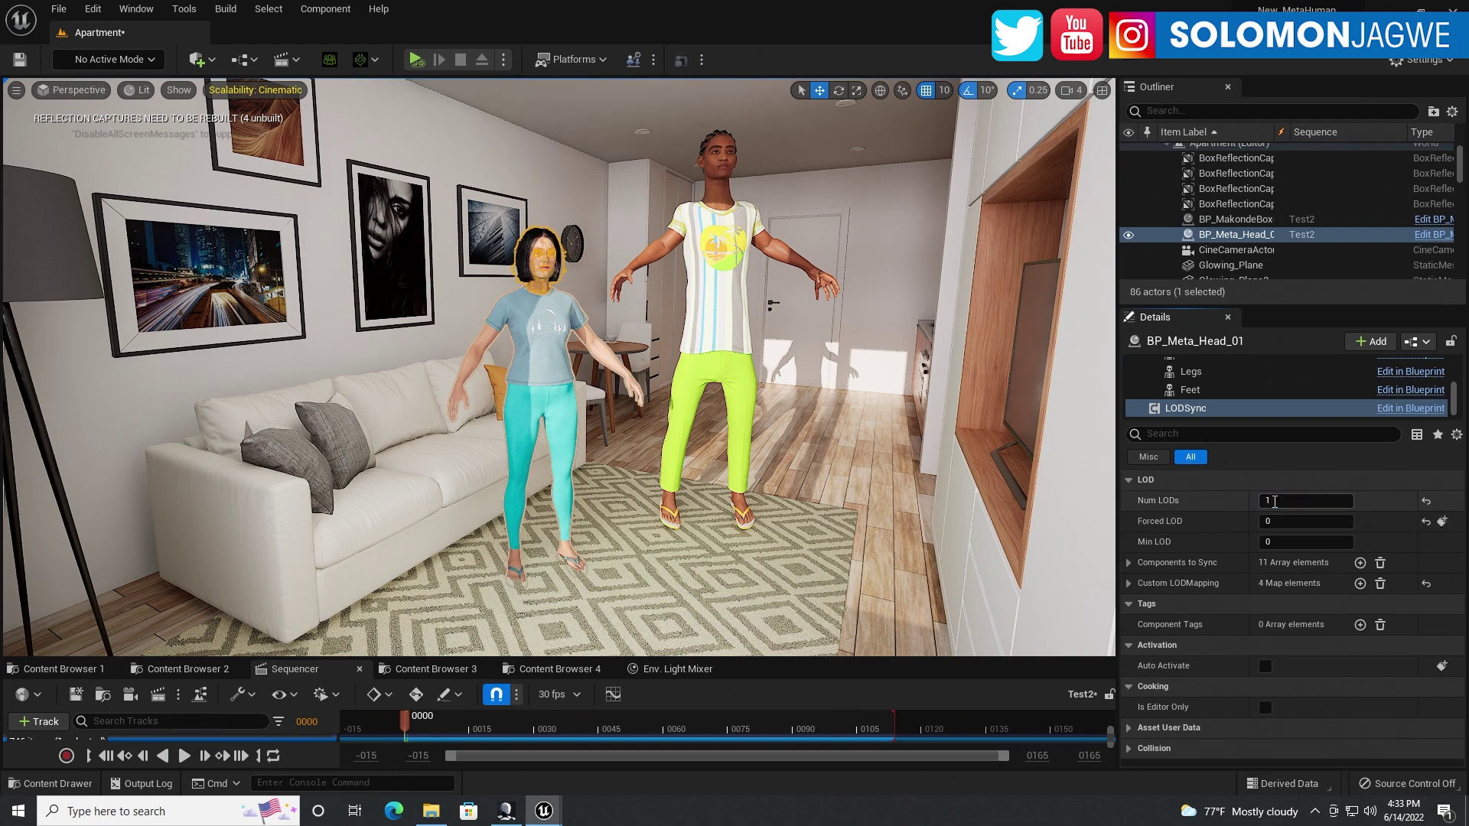
Set BP_MakondeBoxer4's LODSync to Forced LOD 0 and Num LODs 1.
left_click(1227, 220)
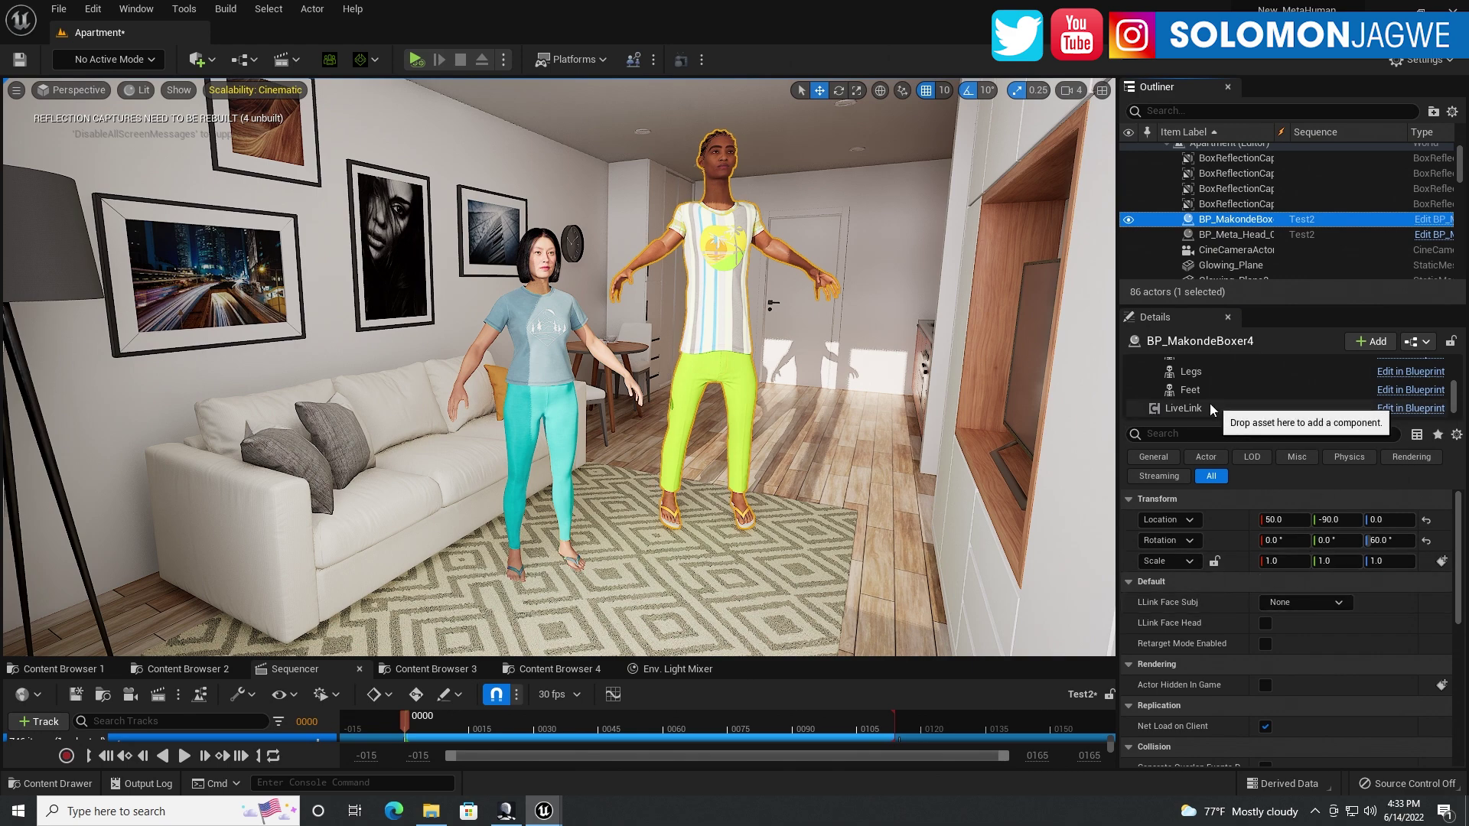
scroll(1197, 411, "down", 1)
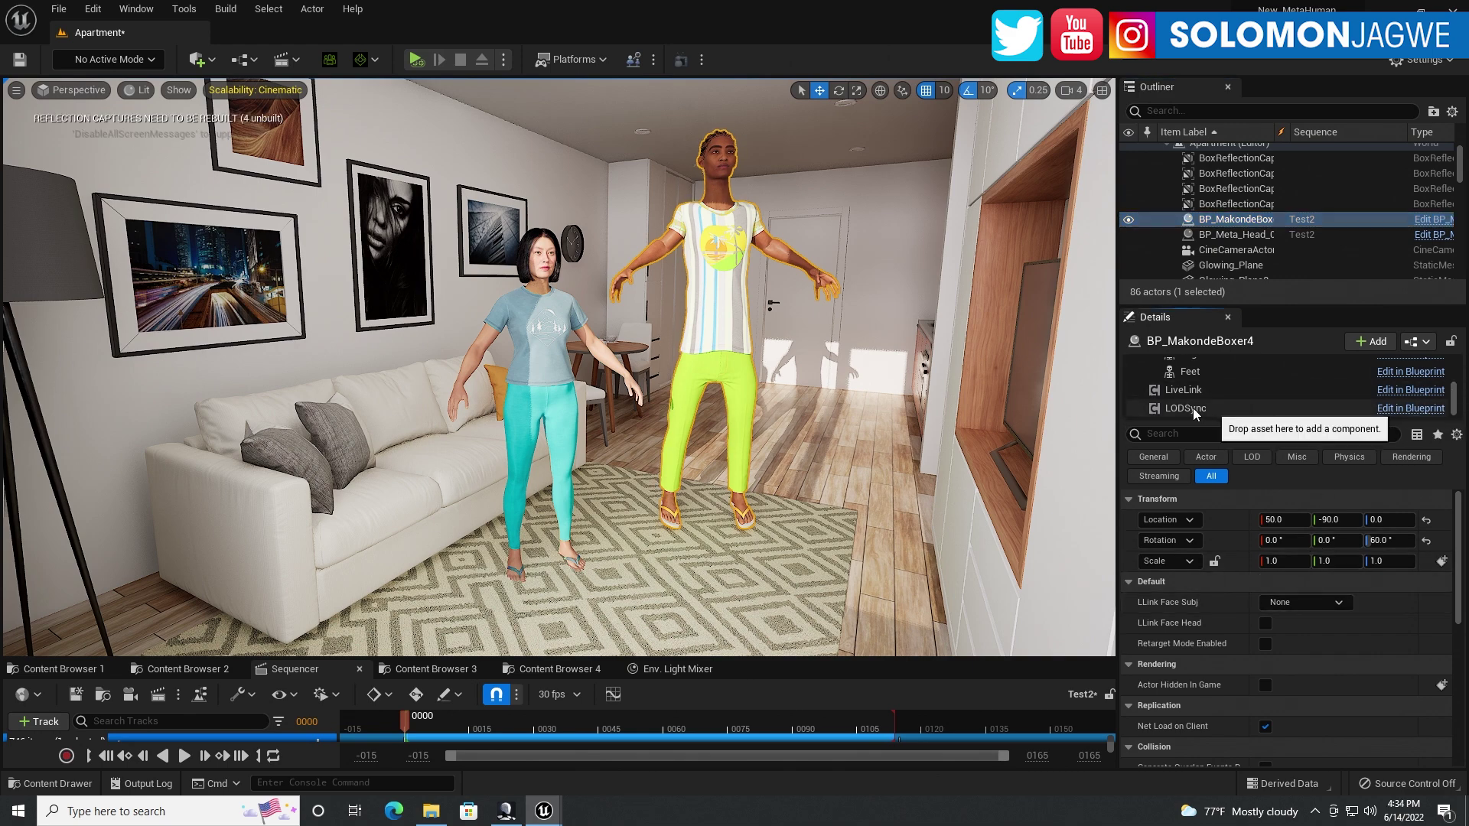
left_click(1193, 409)
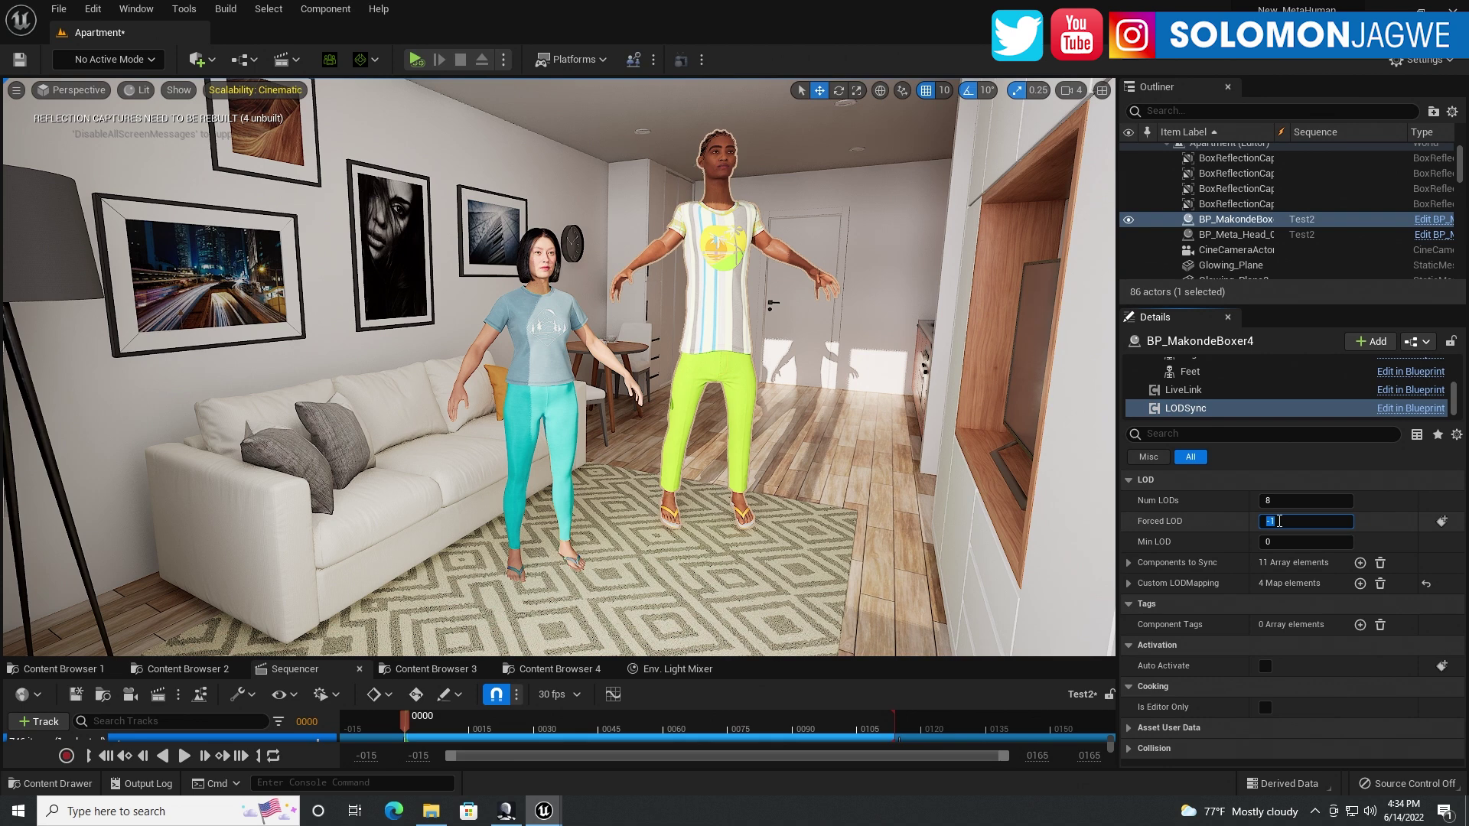
type("0")
key("Return")
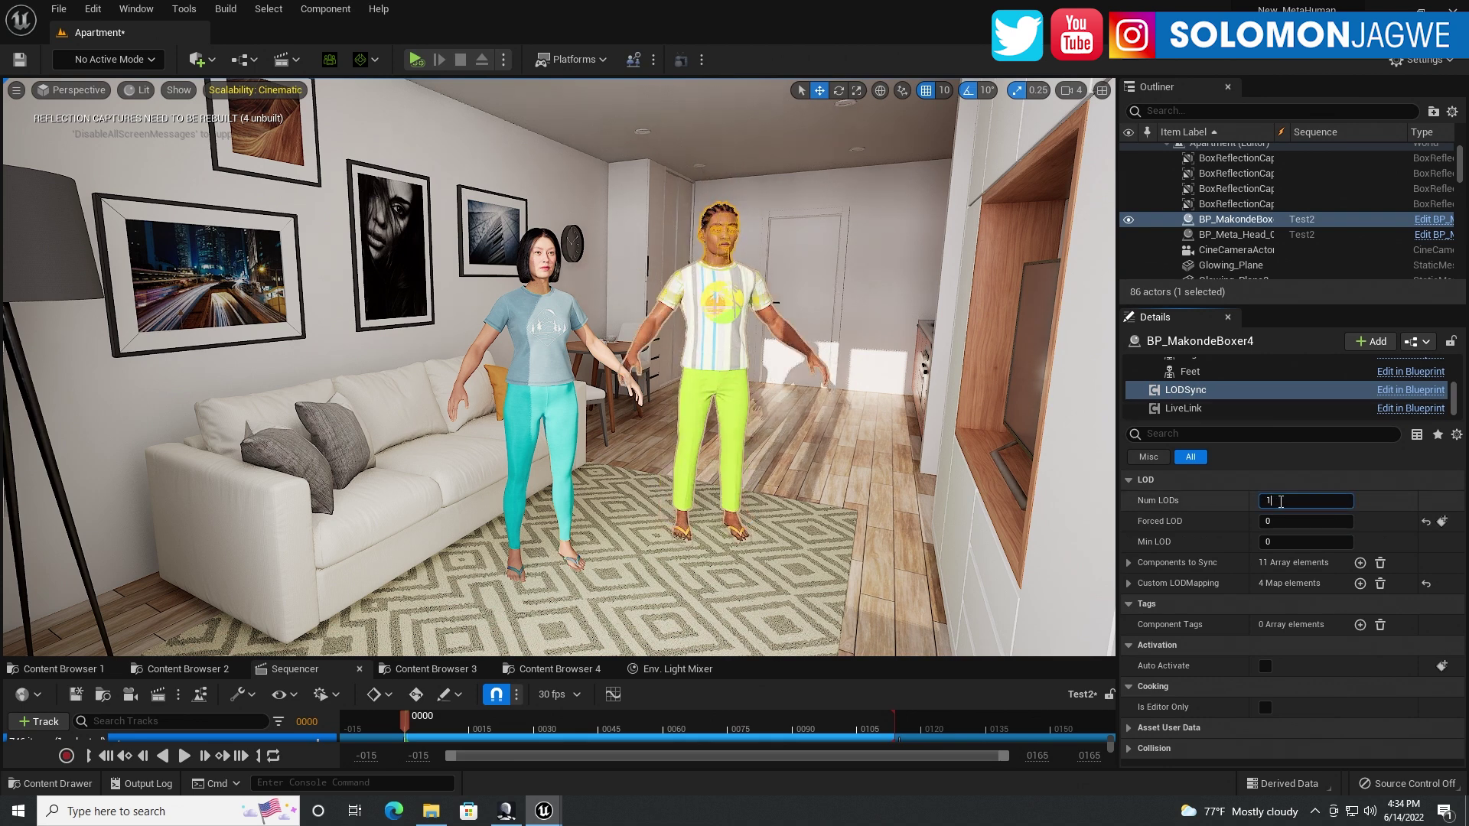
left_click(1281, 501)
type("1")
key("Return")
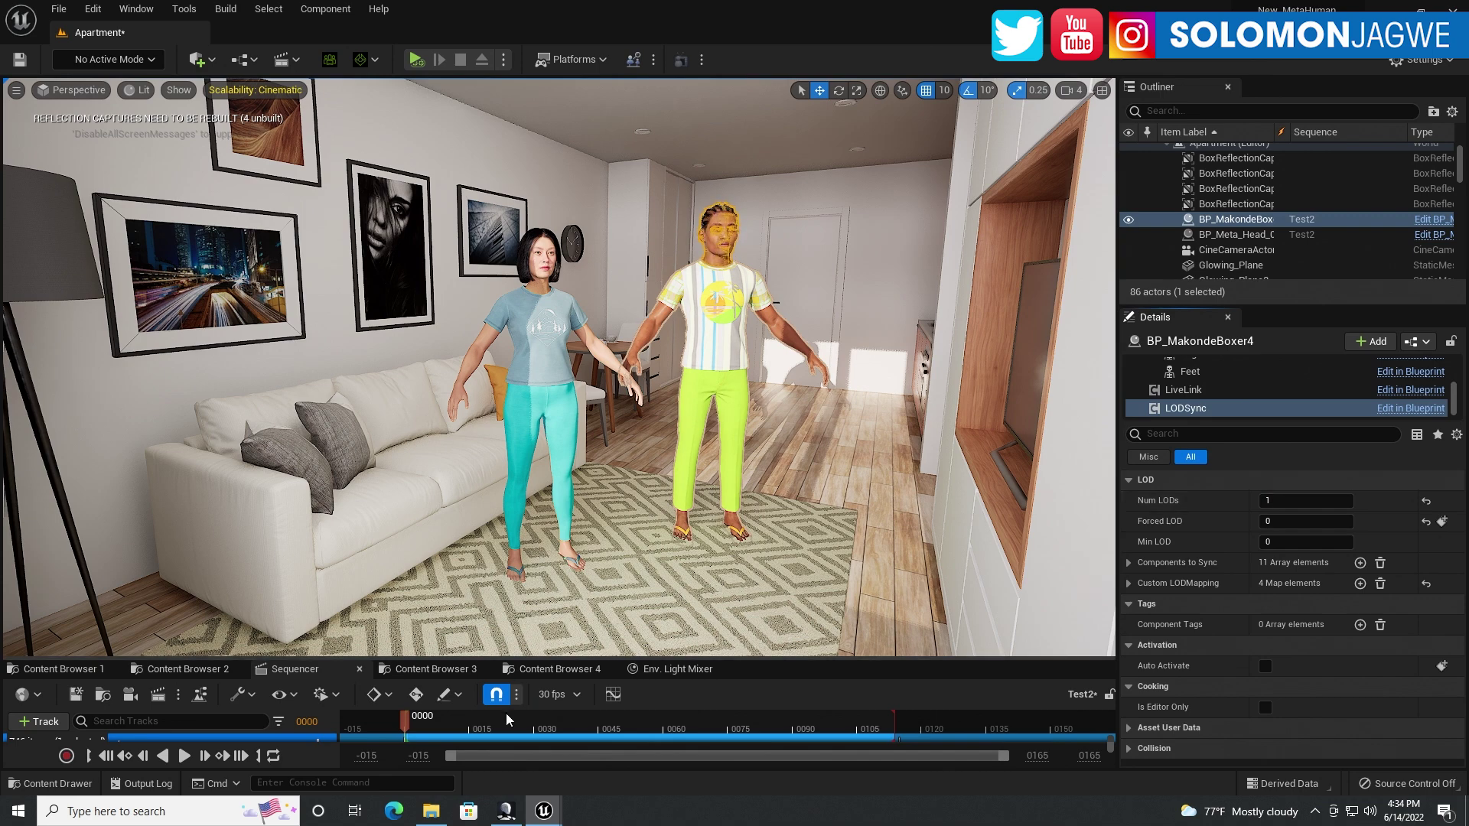
mouse_move(586, 664)
left_mouse_down()
mouse_move(588, 621)
mouse_move(588, 686)
left_mouse_up()
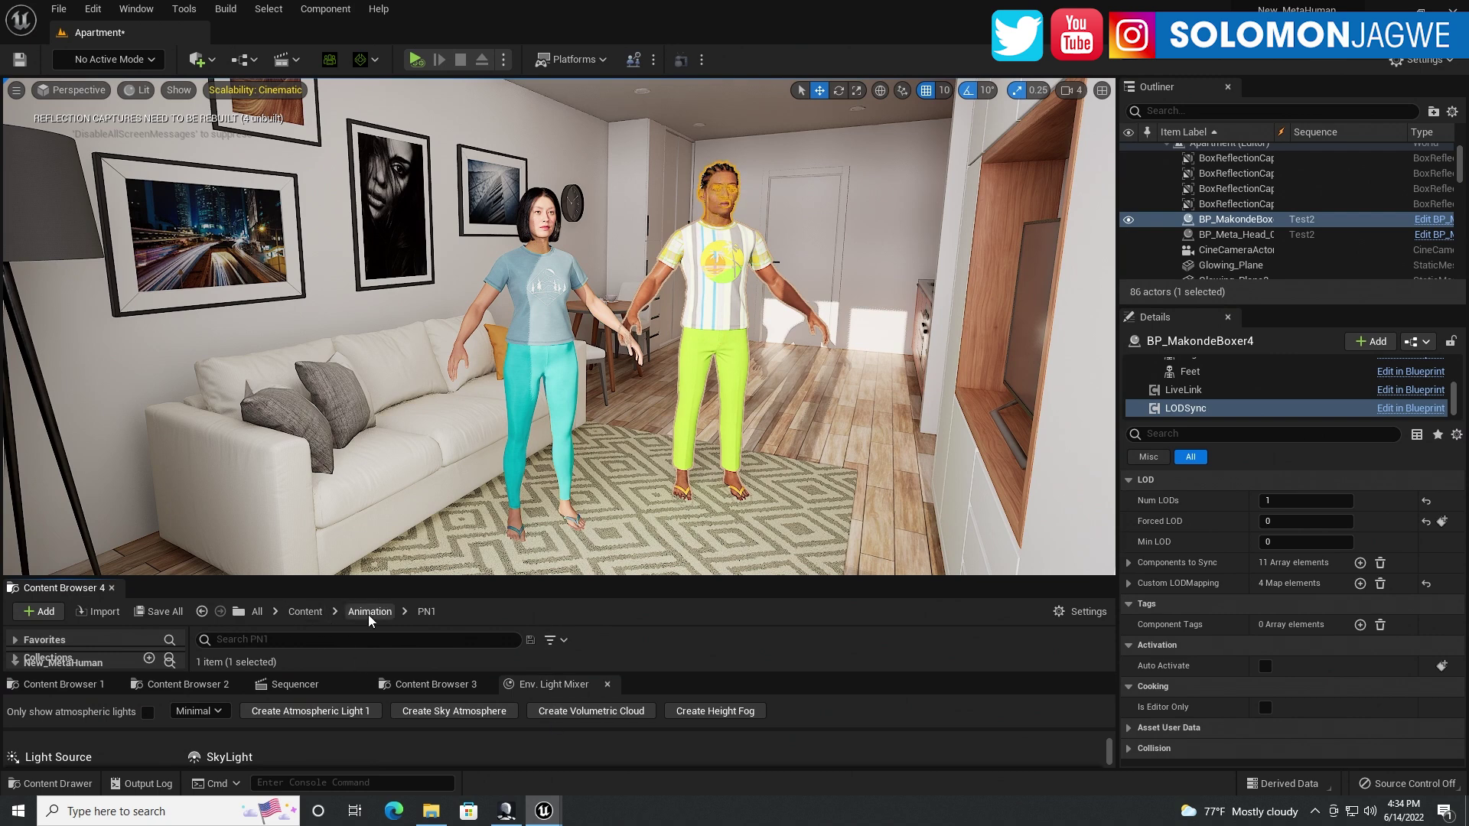
Close Content Browser 4, restore the Sequencer timeline and briefly play the sequence.
left_click(112, 587)
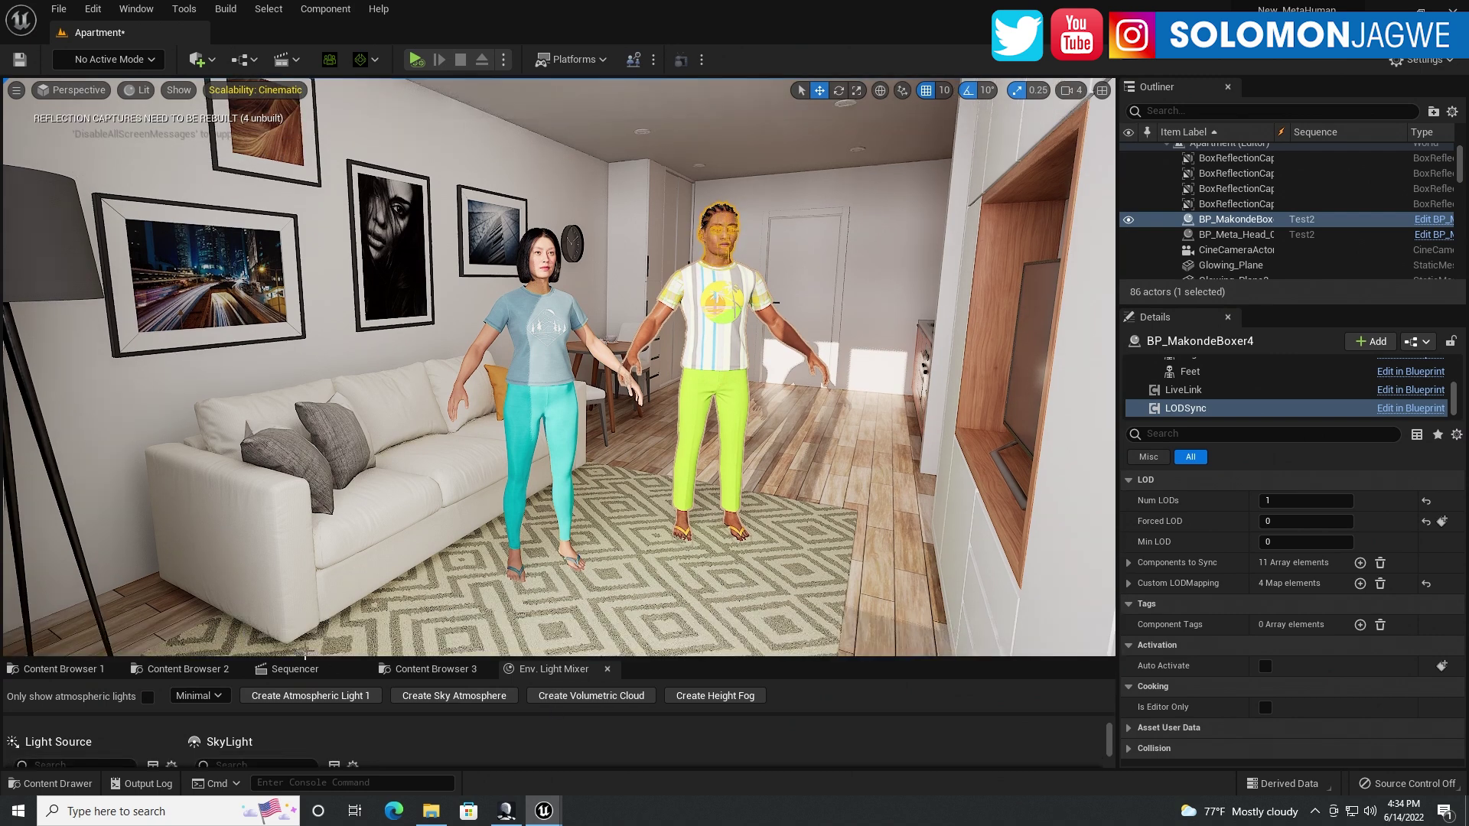
left_click(302, 669)
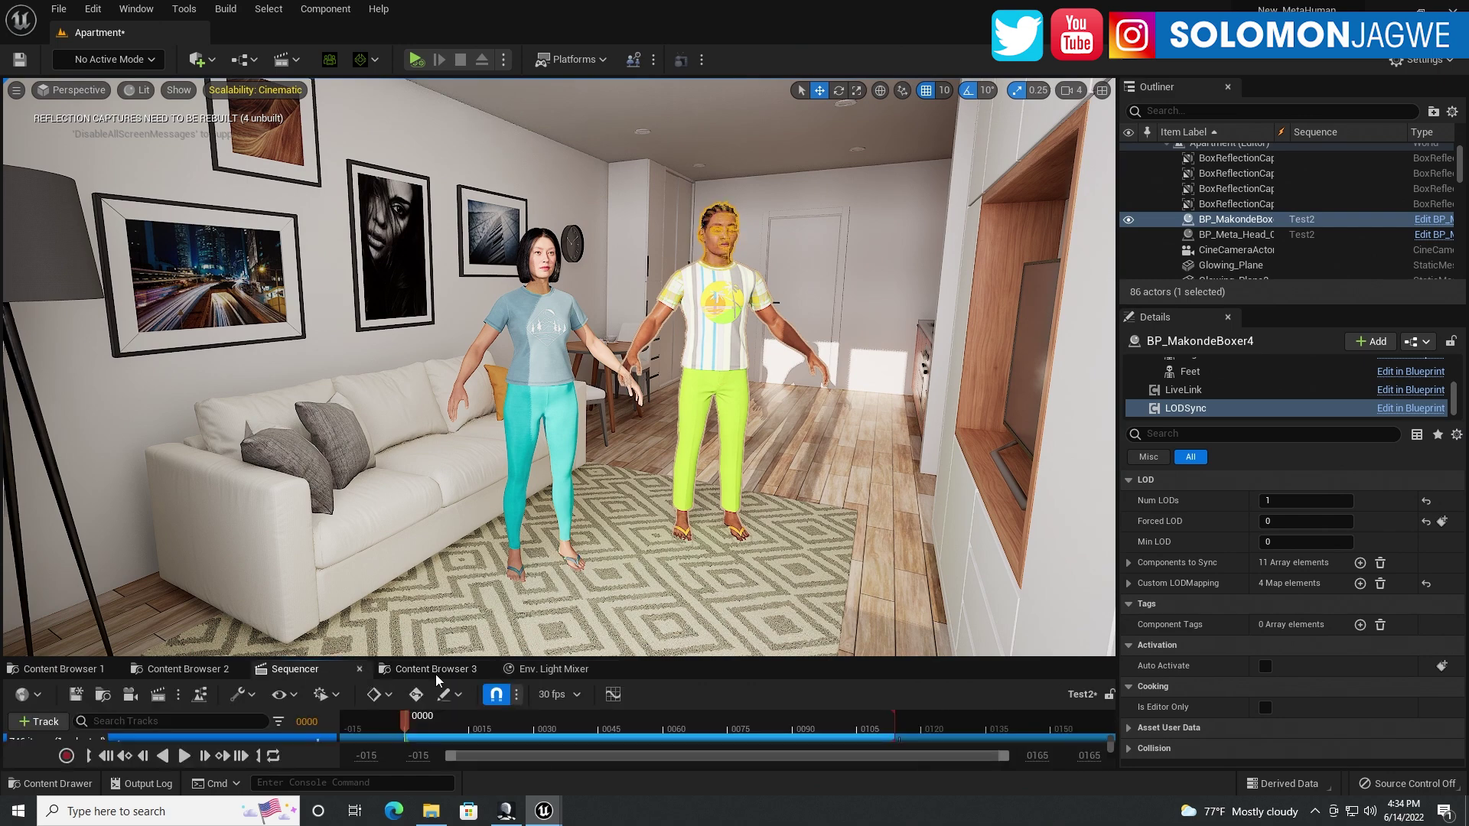
left_click_drag(682, 640, 683, 526)
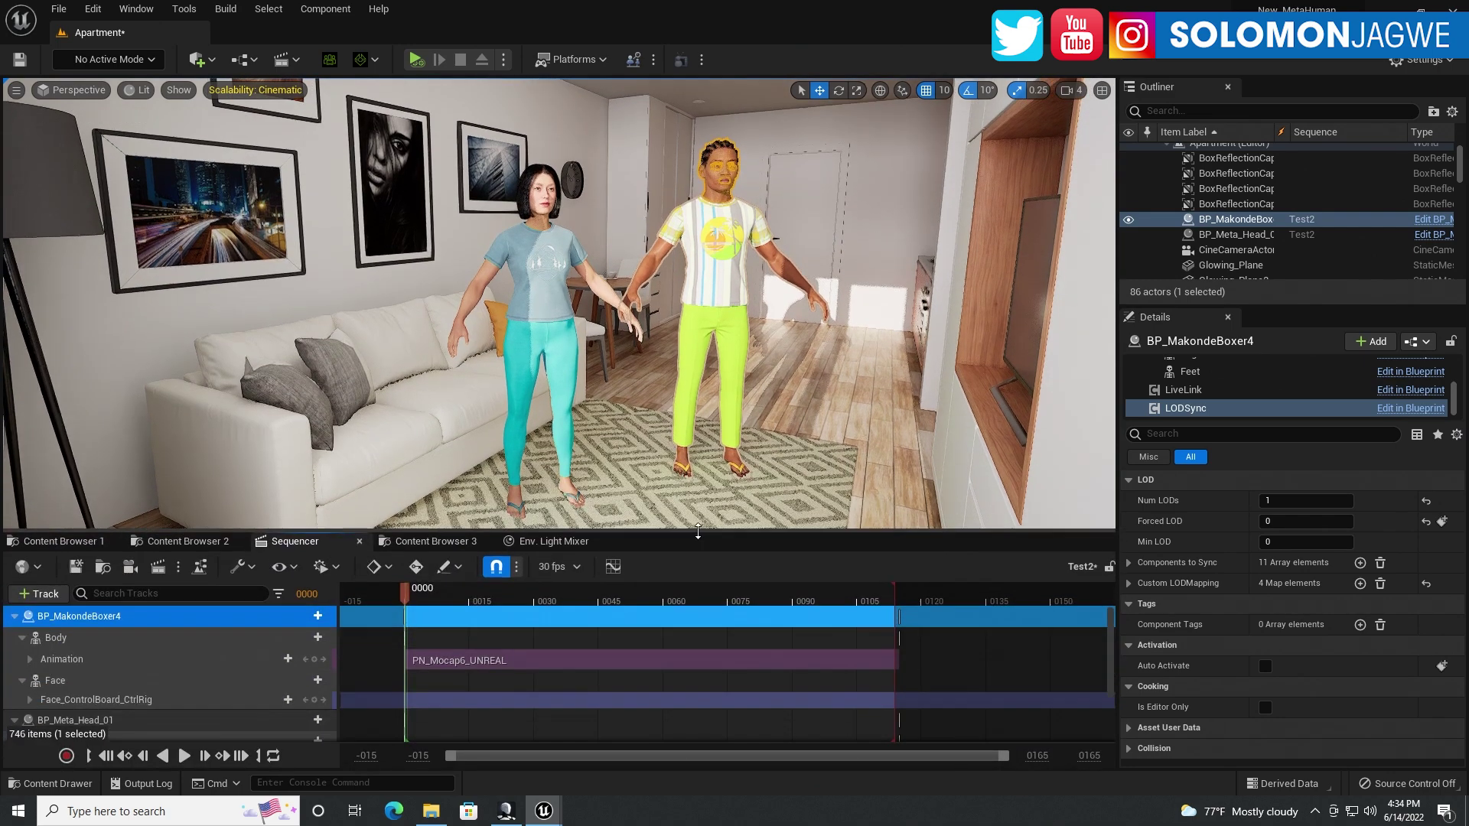
left_click(190, 757)
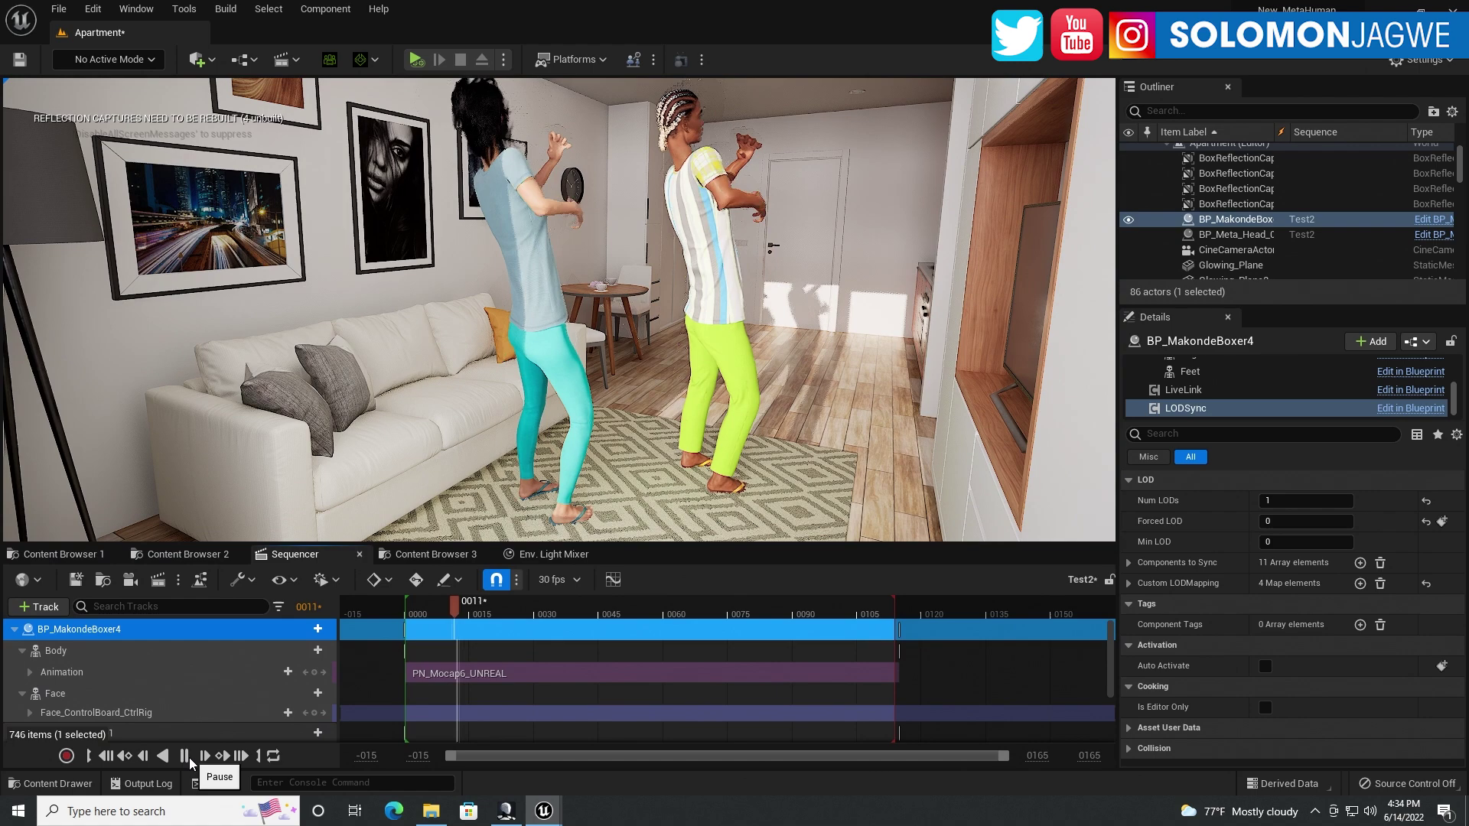
left_click(190, 758)
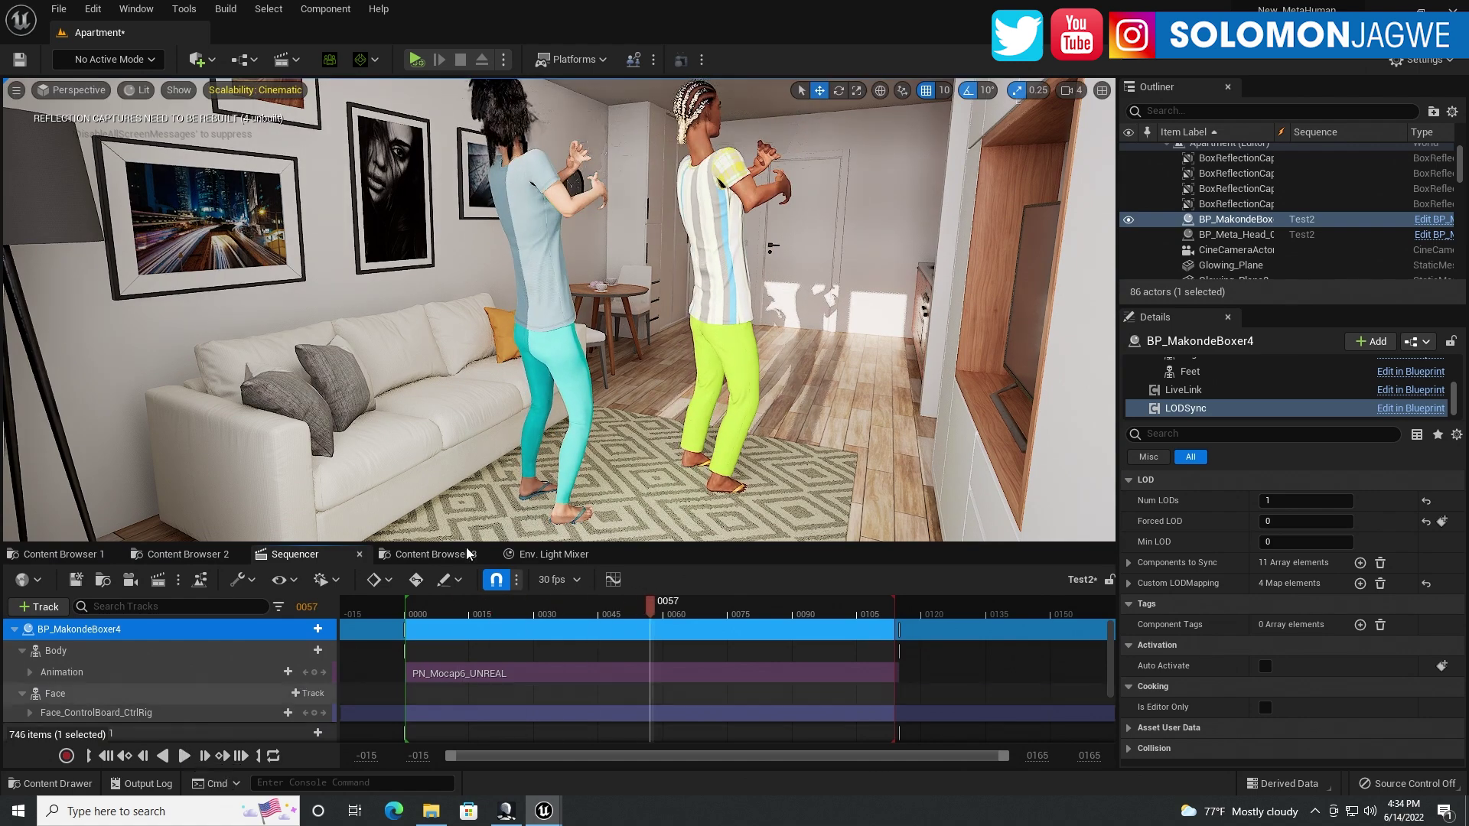
Fly the viewport to the room's opposite side and replay both MetaHumans' mocap.
left_click(585, 388)
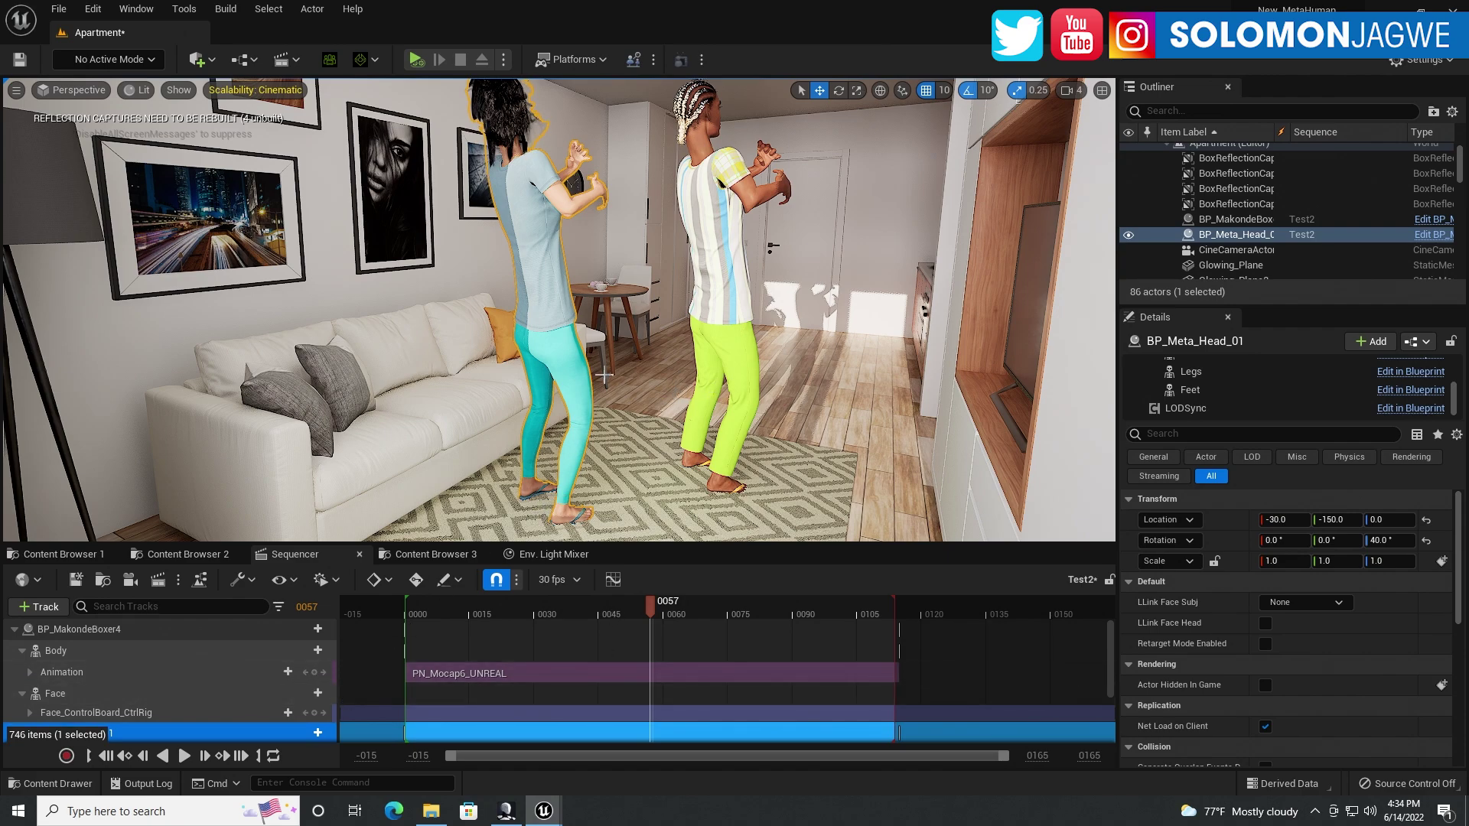
right_click_drag(603, 374, 559, 394)
right_click_drag(916, 342, 648, 306)
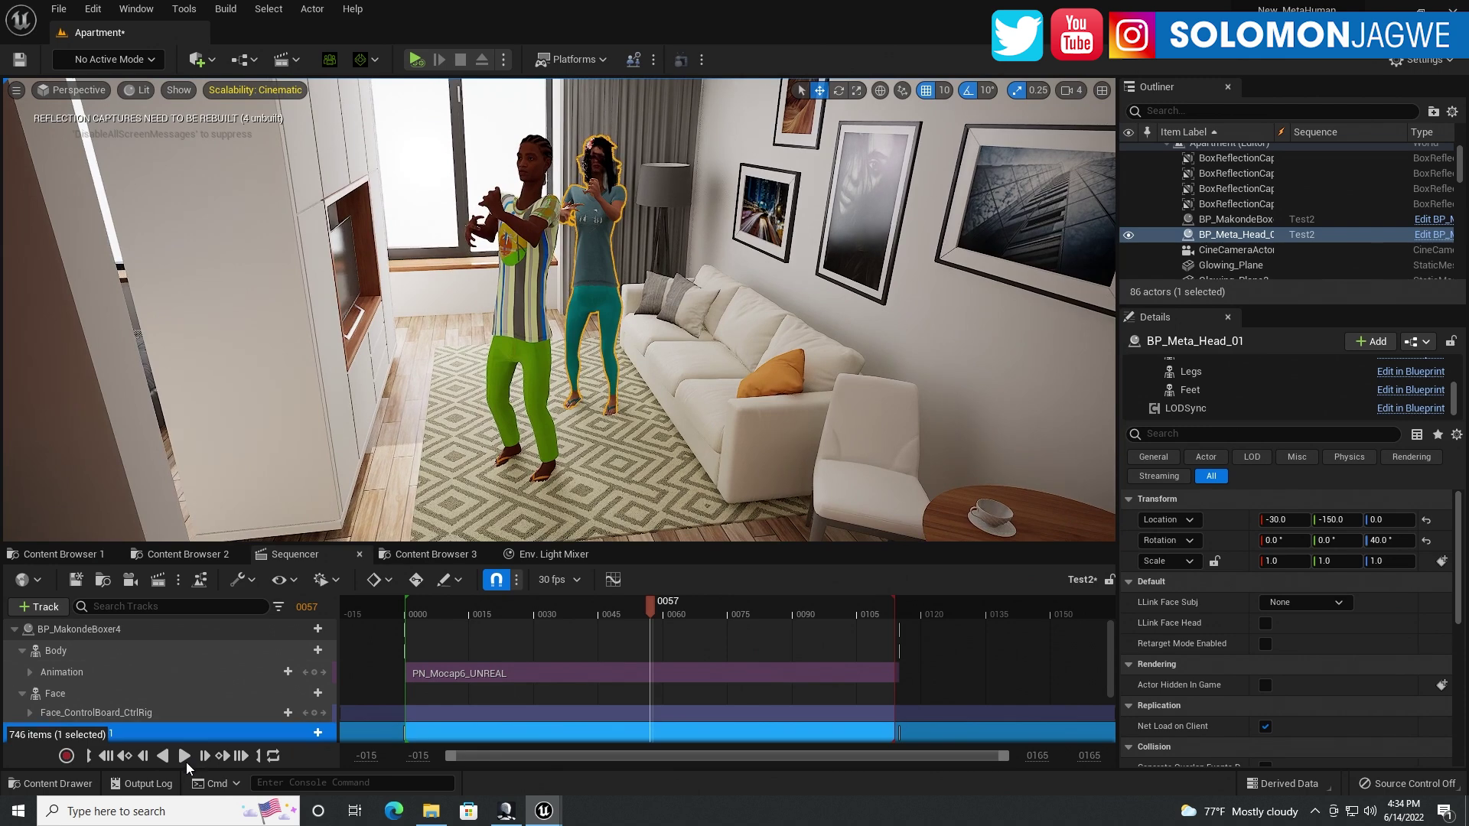
left_click(185, 758)
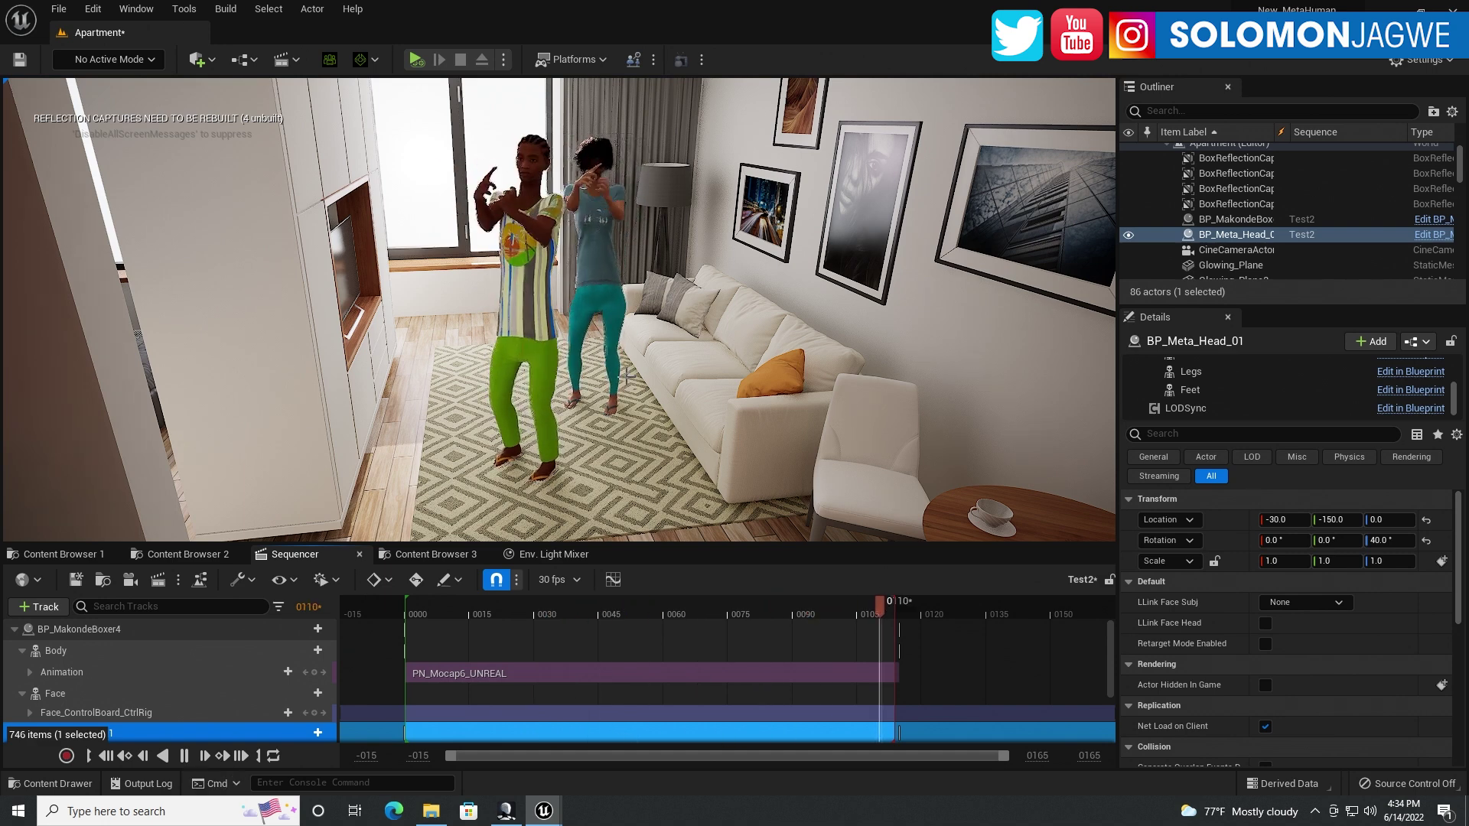
left_click(191, 756)
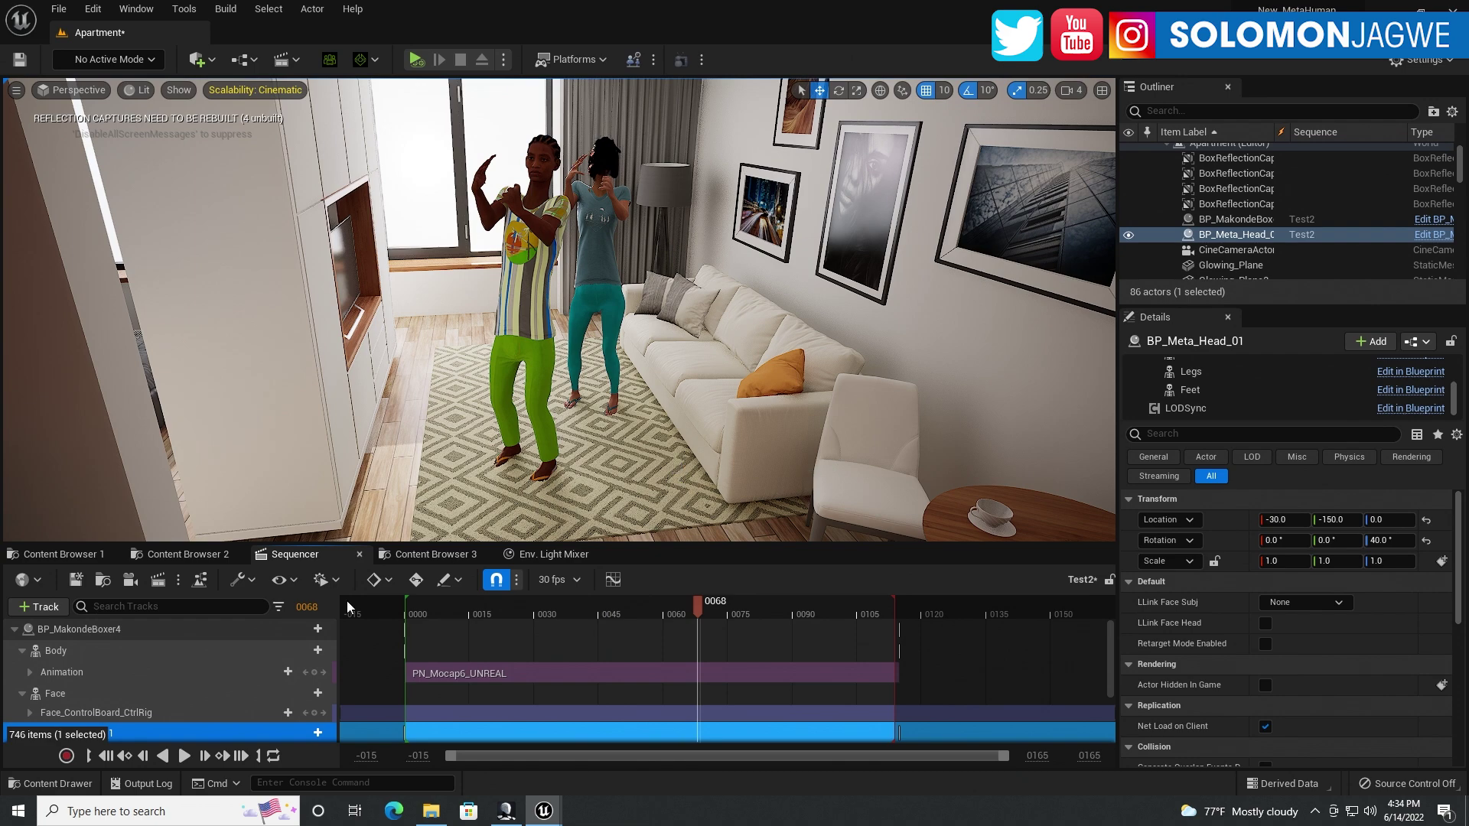
In the metahuman_base_skel editor, show each bone's translation retargeting setting.
mouse_move(541, 816)
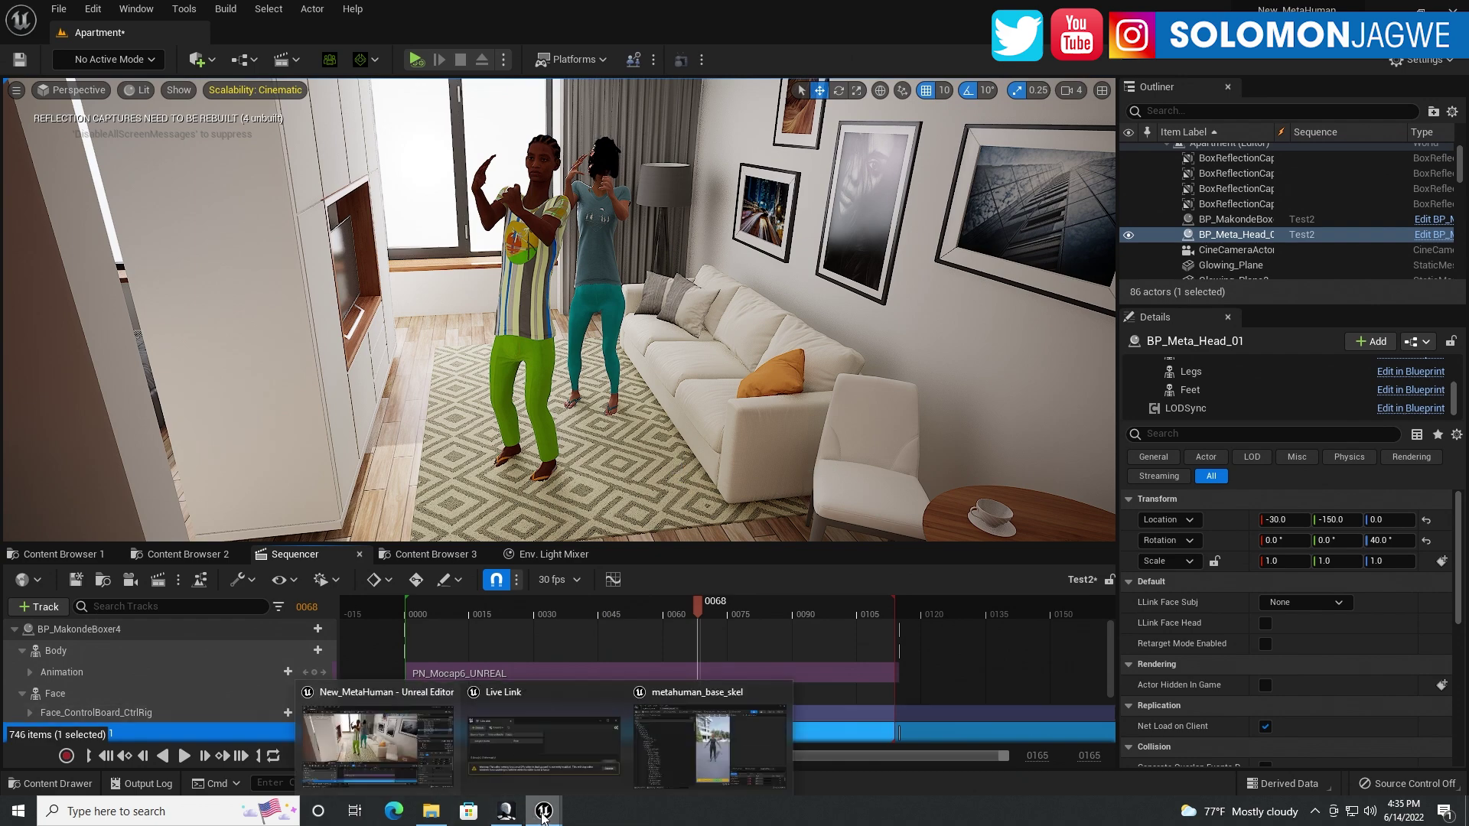
left_click(715, 696)
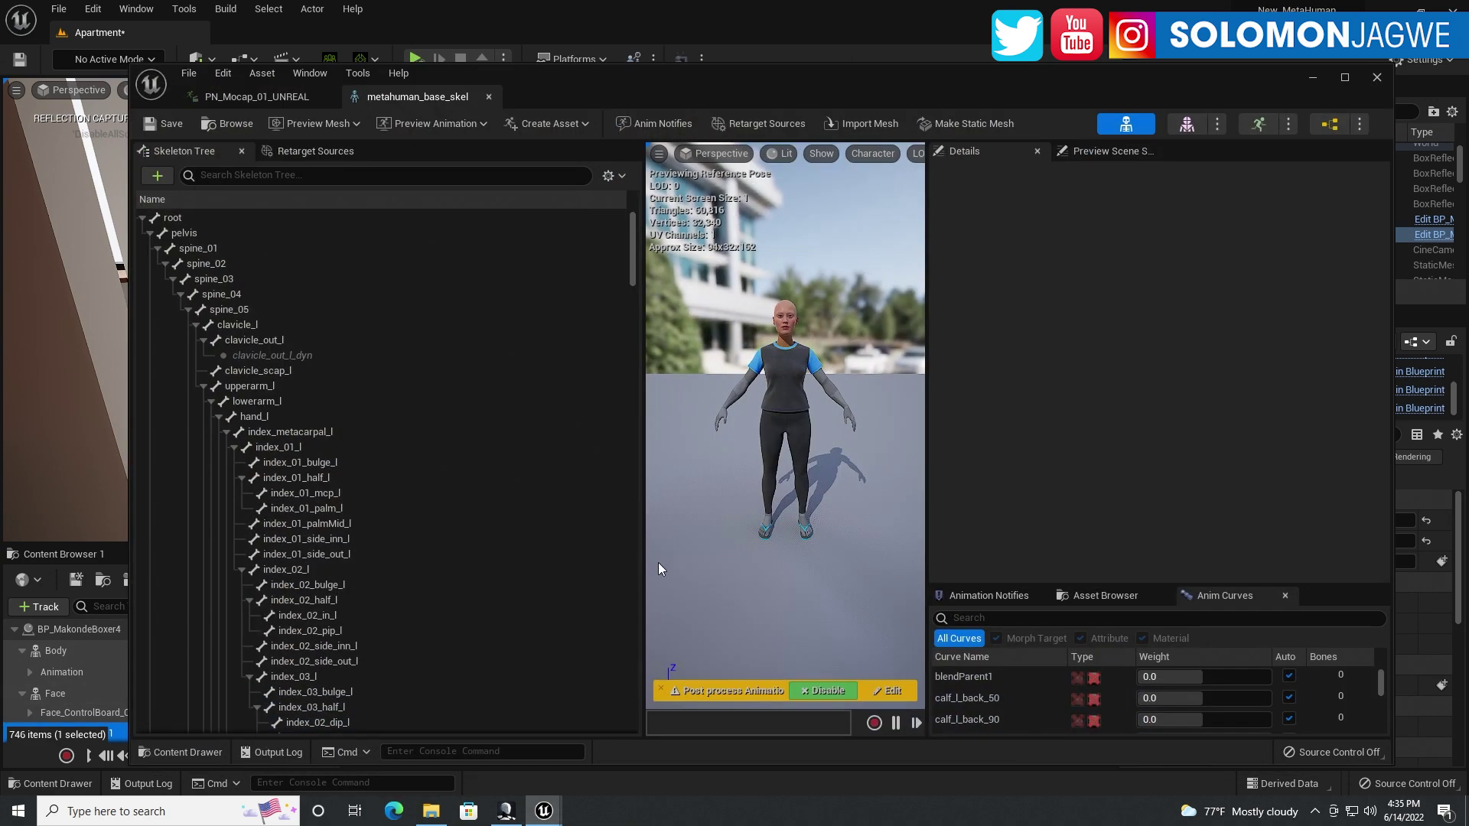
left_click(620, 179)
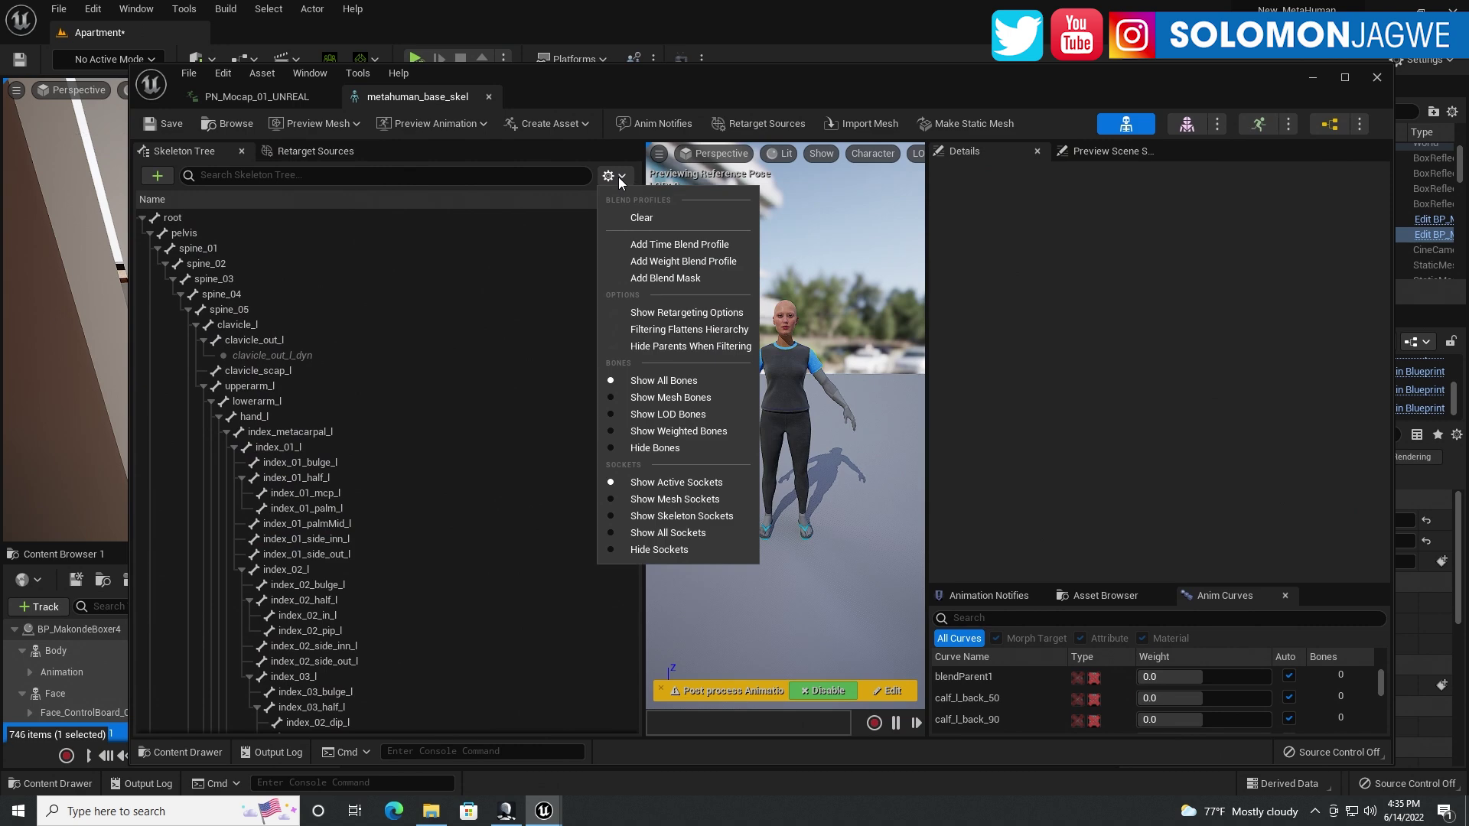
left_click(667, 314)
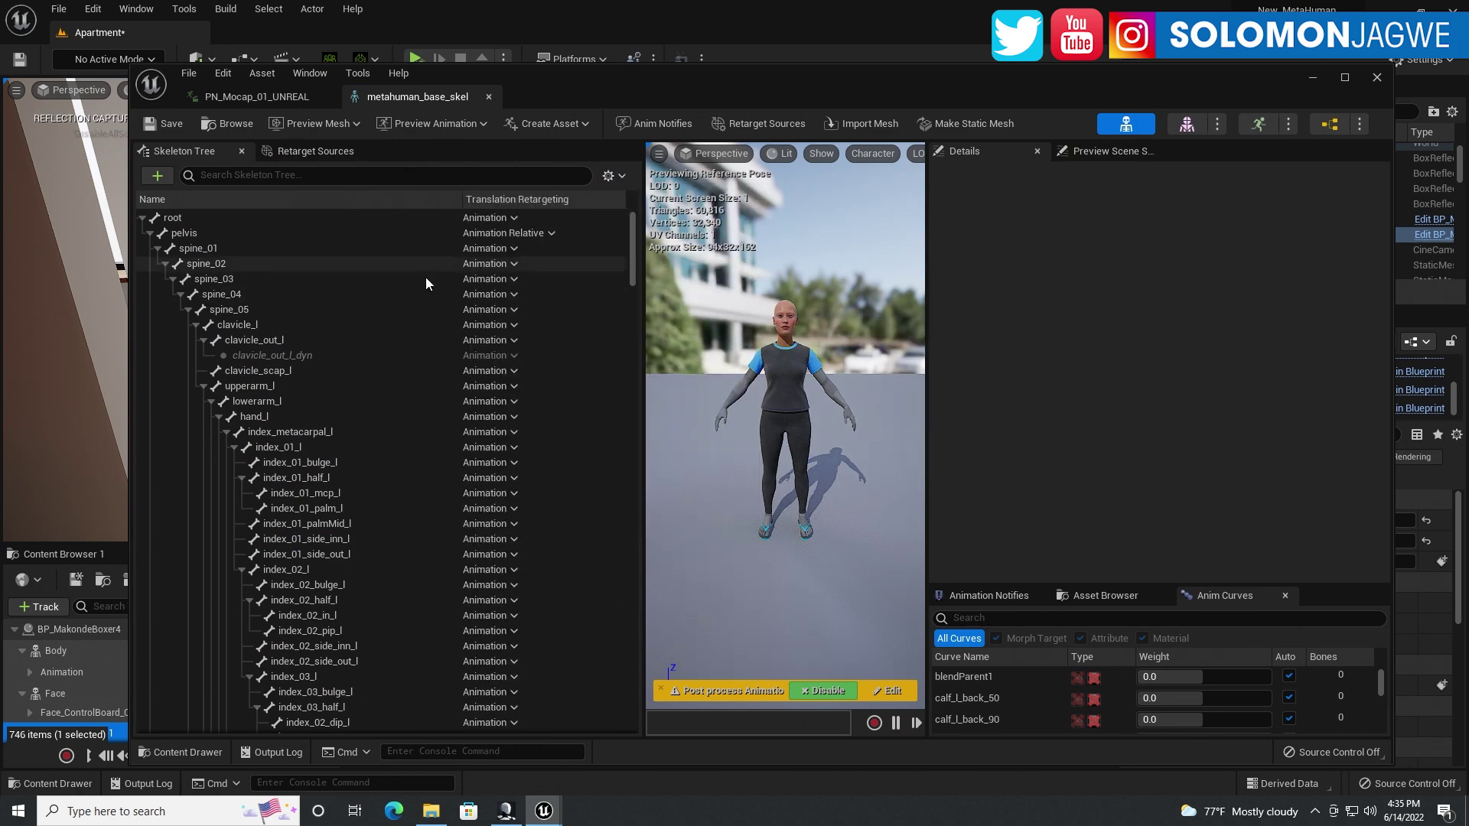
Recursively set bones from spine_01 down to Skeleton retargeting, save, and close the editor.
left_click(197, 250)
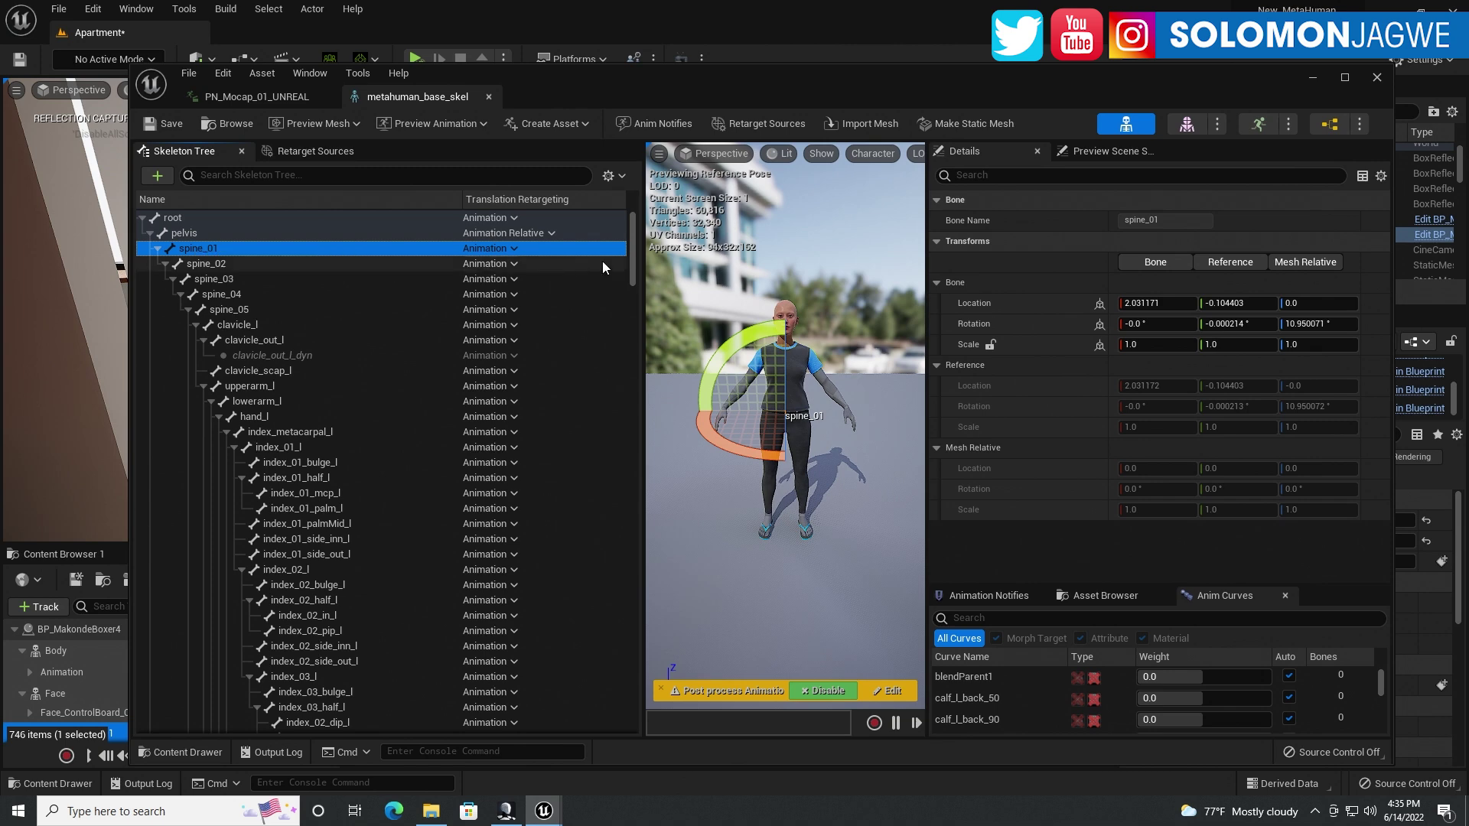
left_click_drag(630, 255, 639, 710)
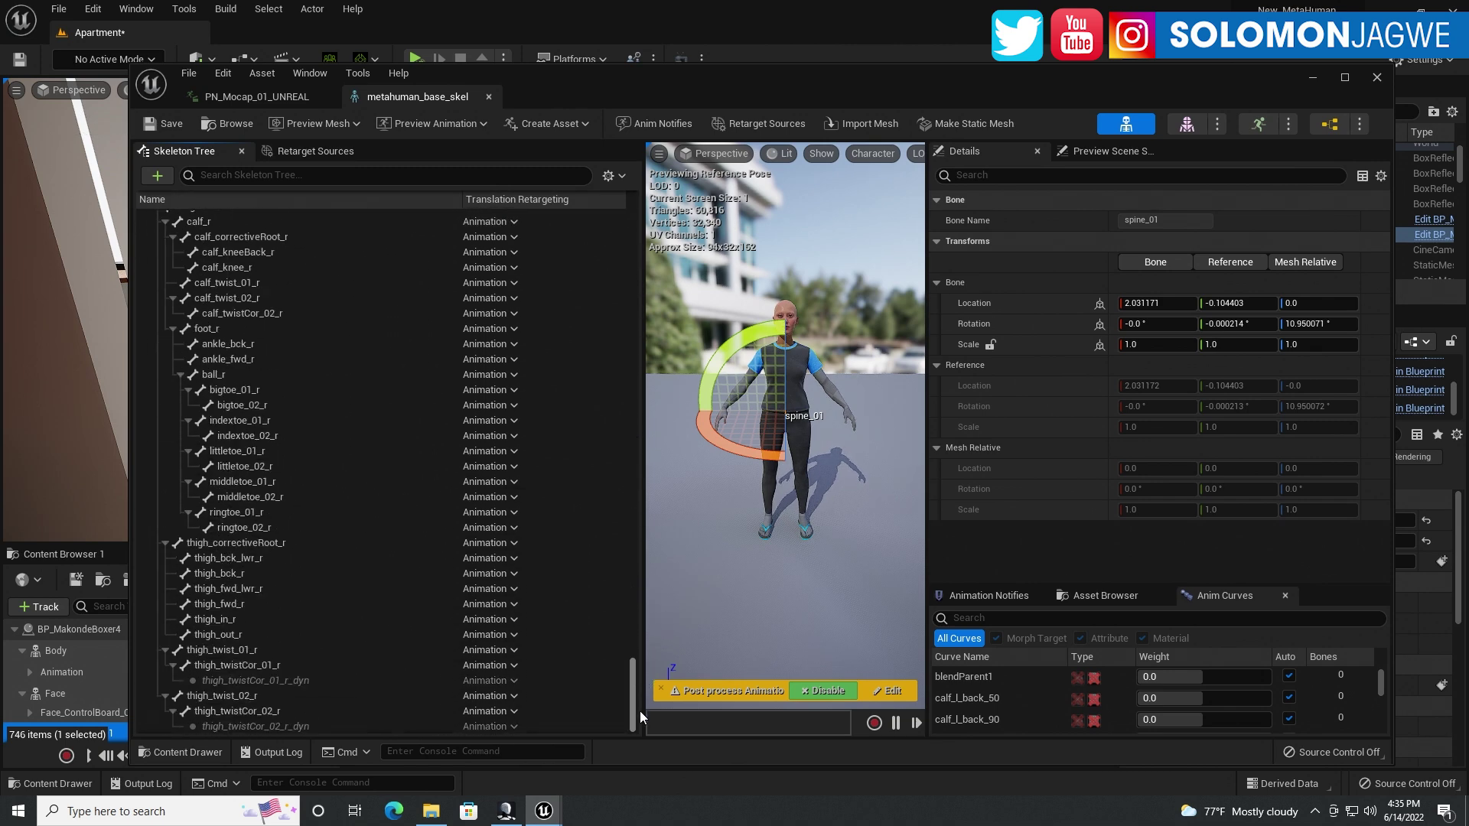
left_click(266, 723, "shift")
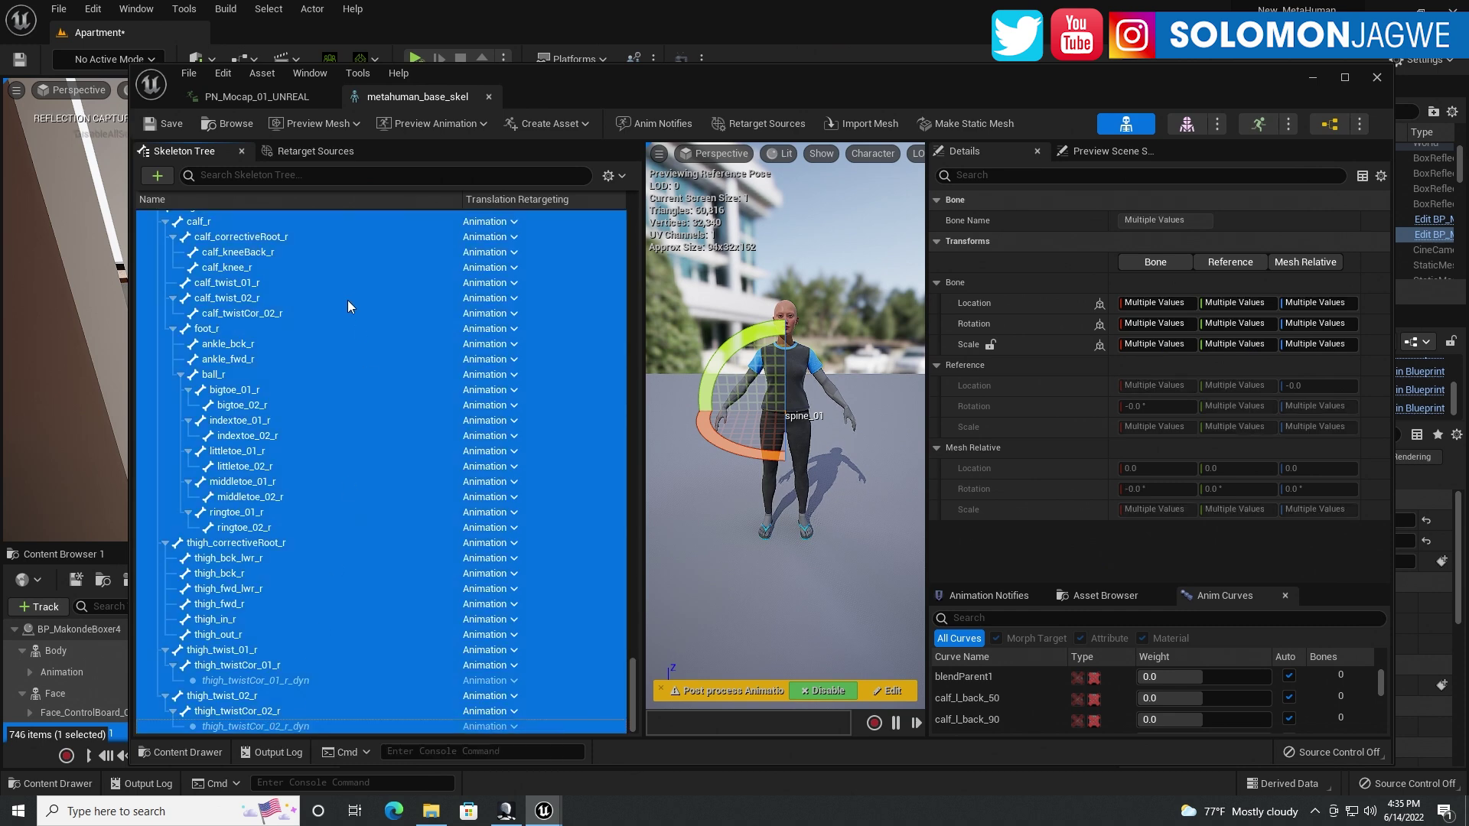
right_click(472, 270)
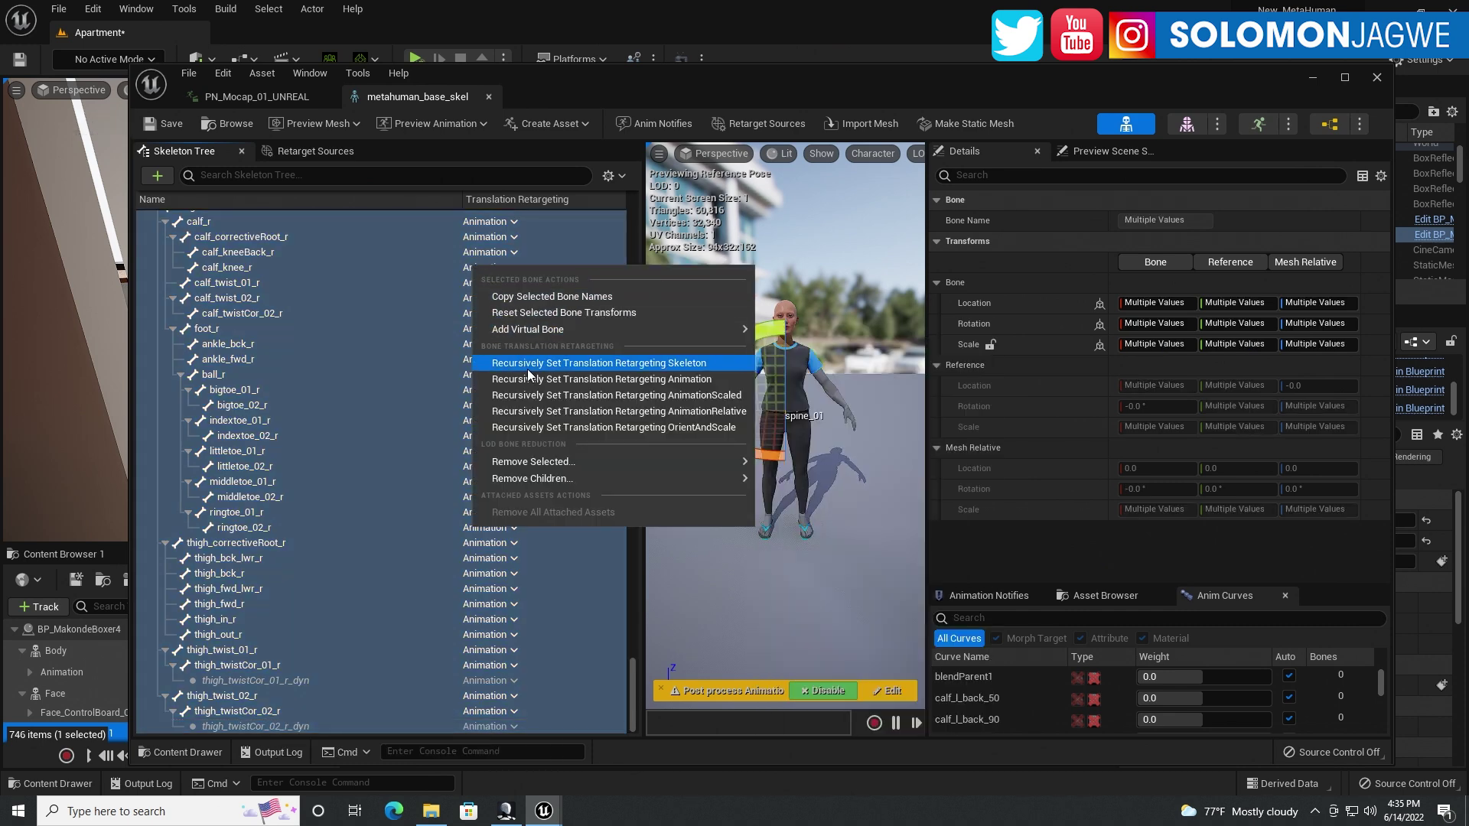
left_click(631, 365)
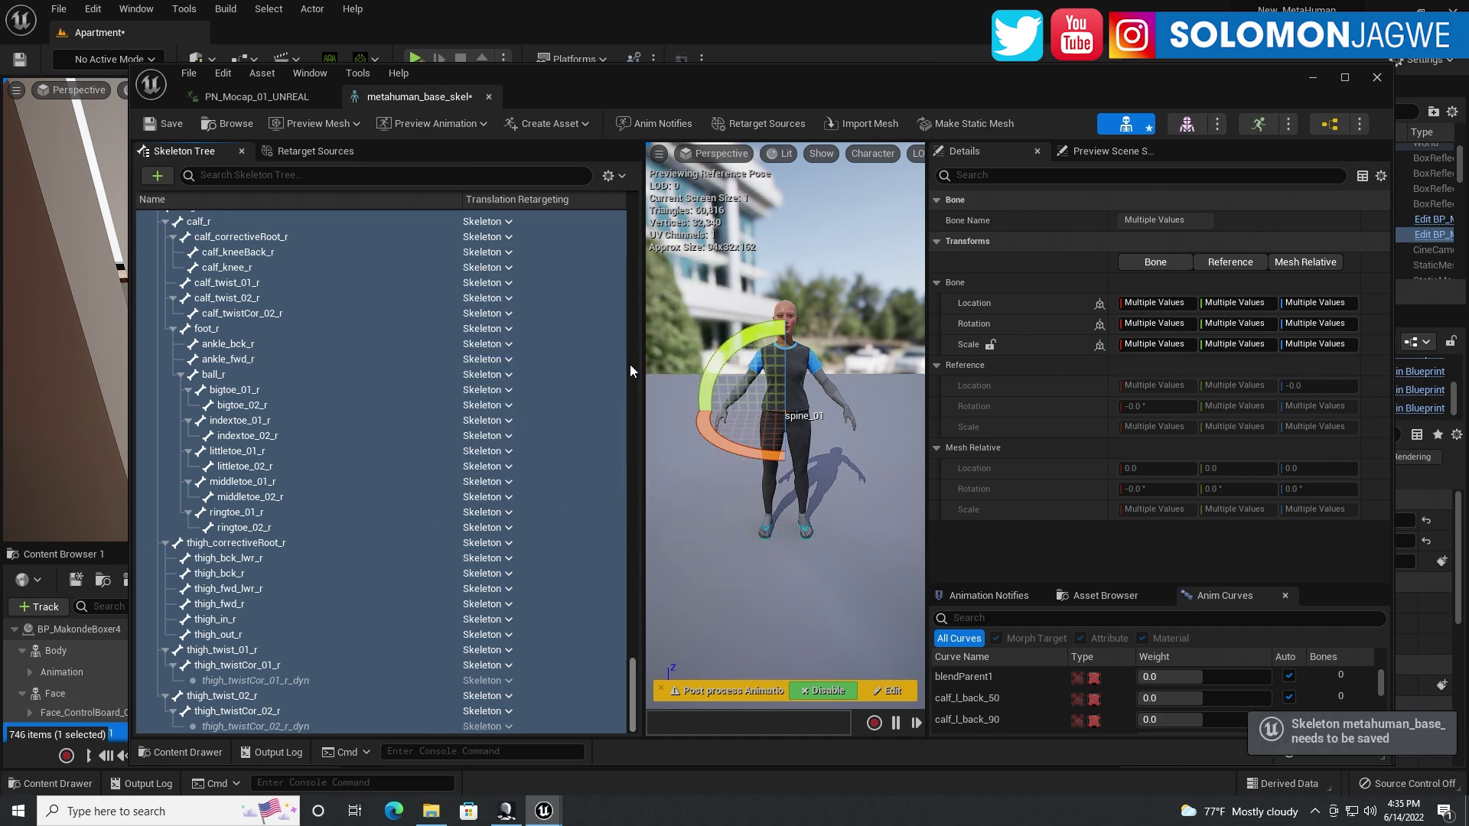
left_click(176, 125)
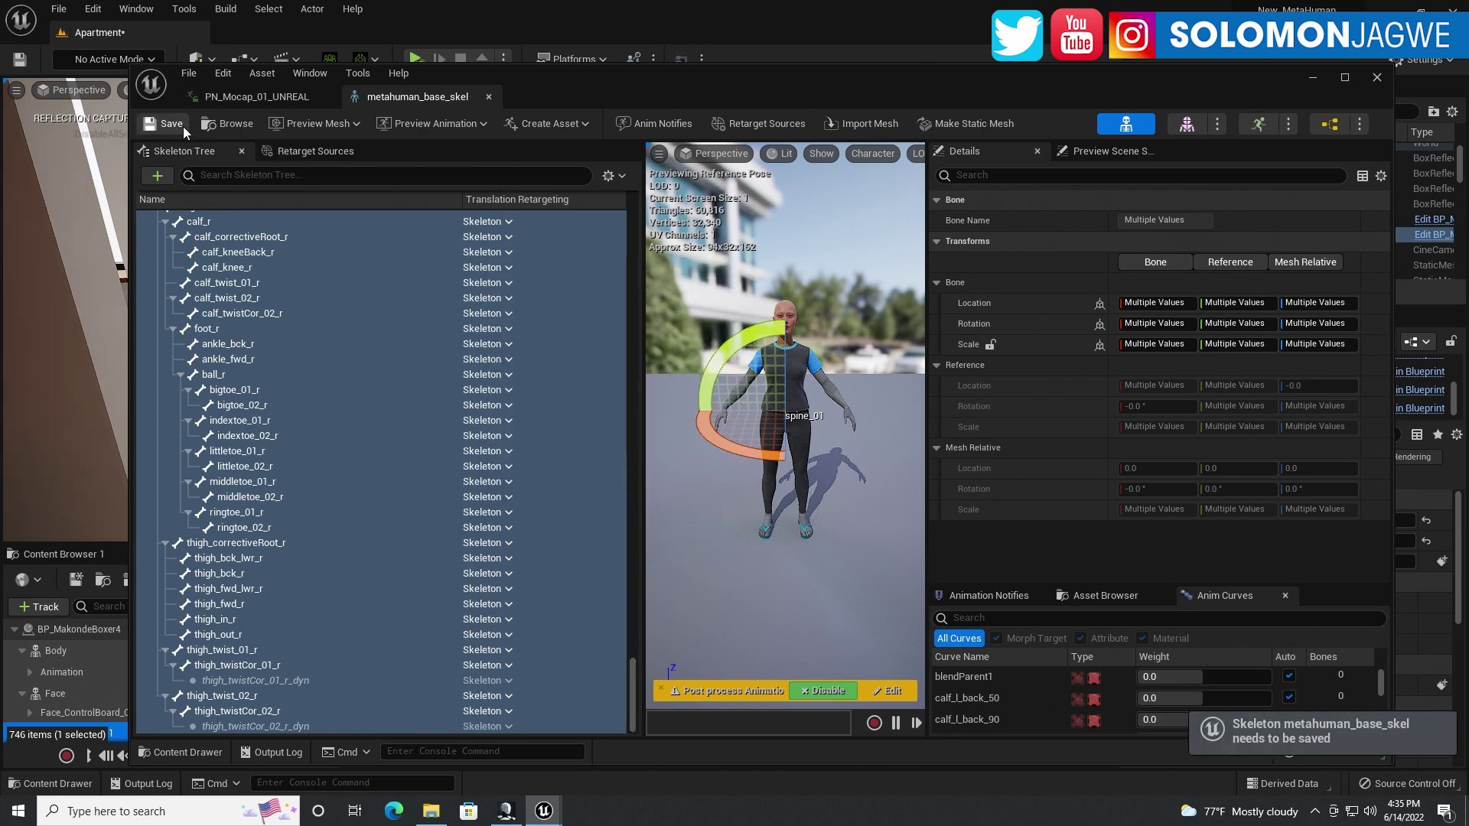
left_click(1377, 77)
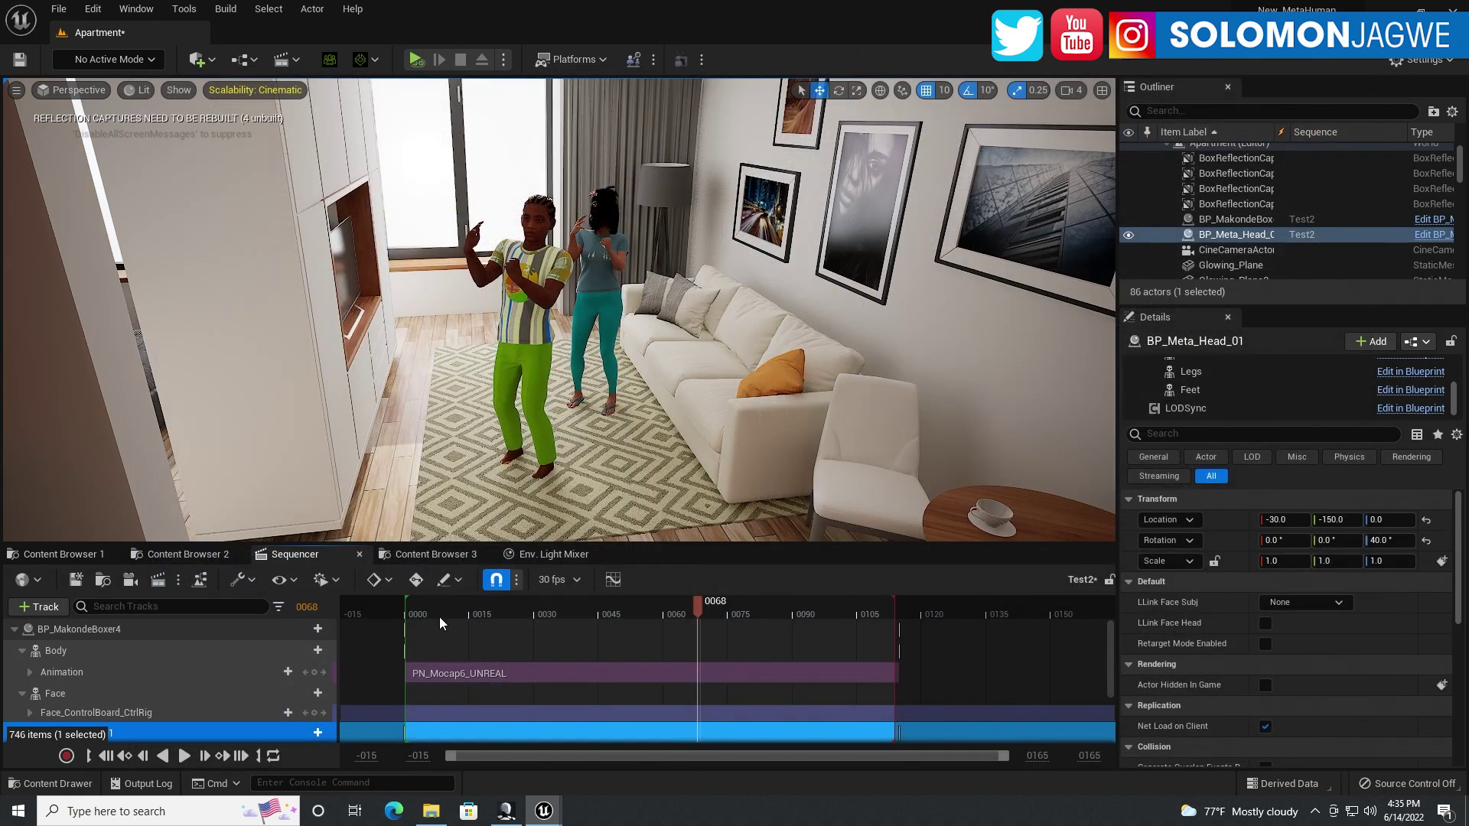
Replay Test2 from frame 0 to check the retargeted dance, then switch to Axis Studio.
left_click(107, 755)
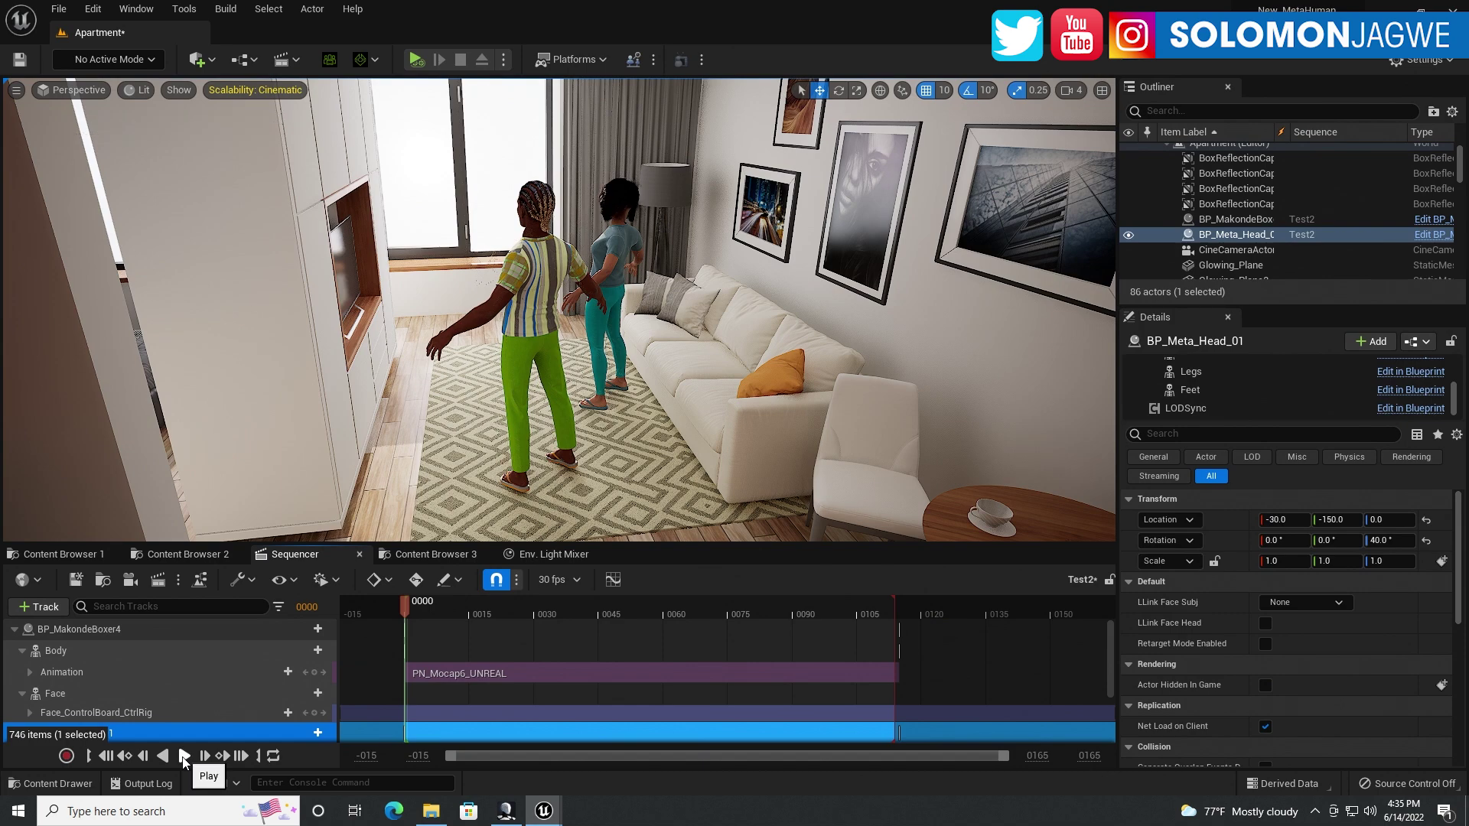
left_click(185, 755)
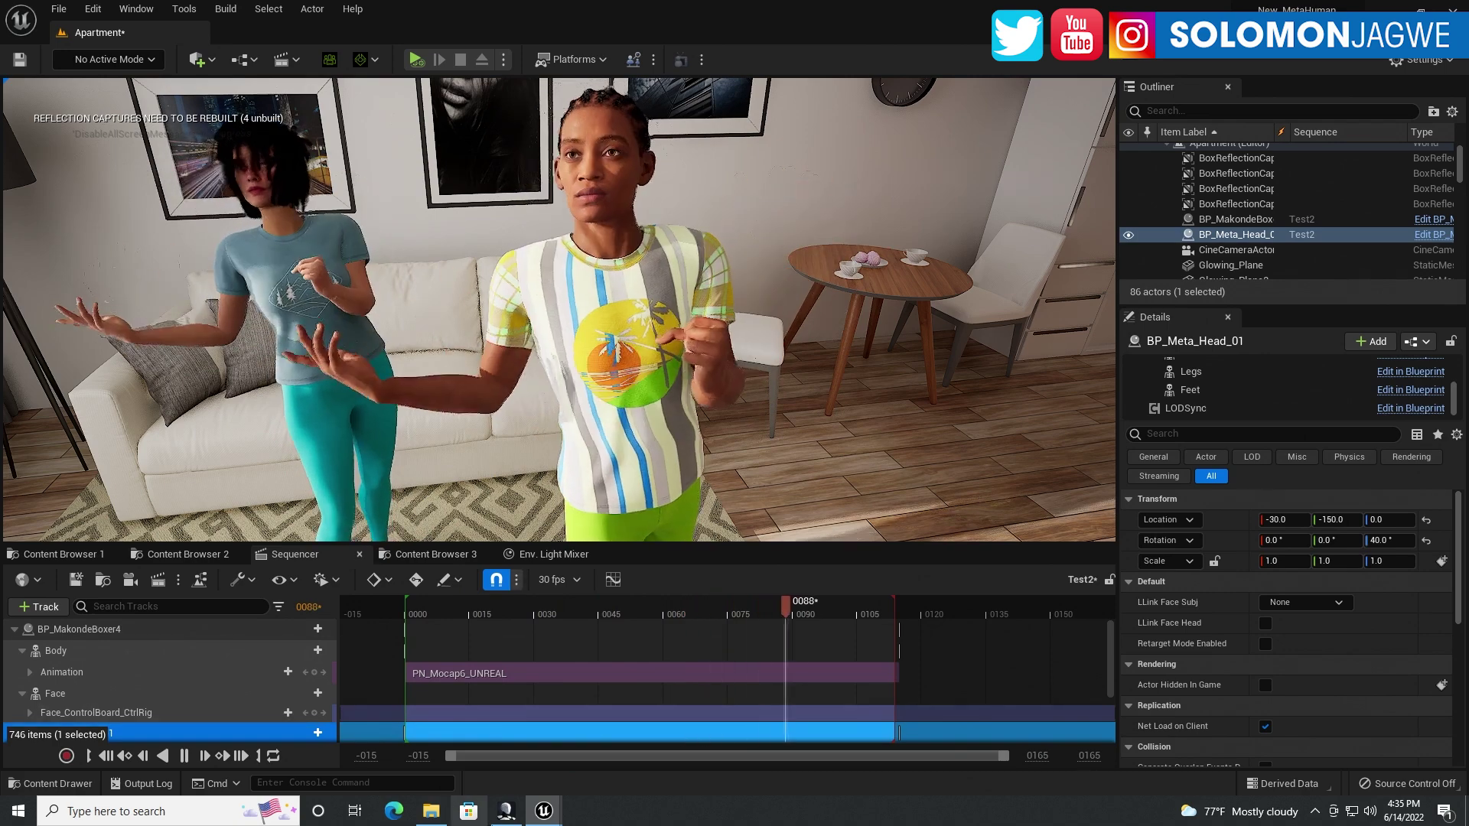
key("alt+Tab")
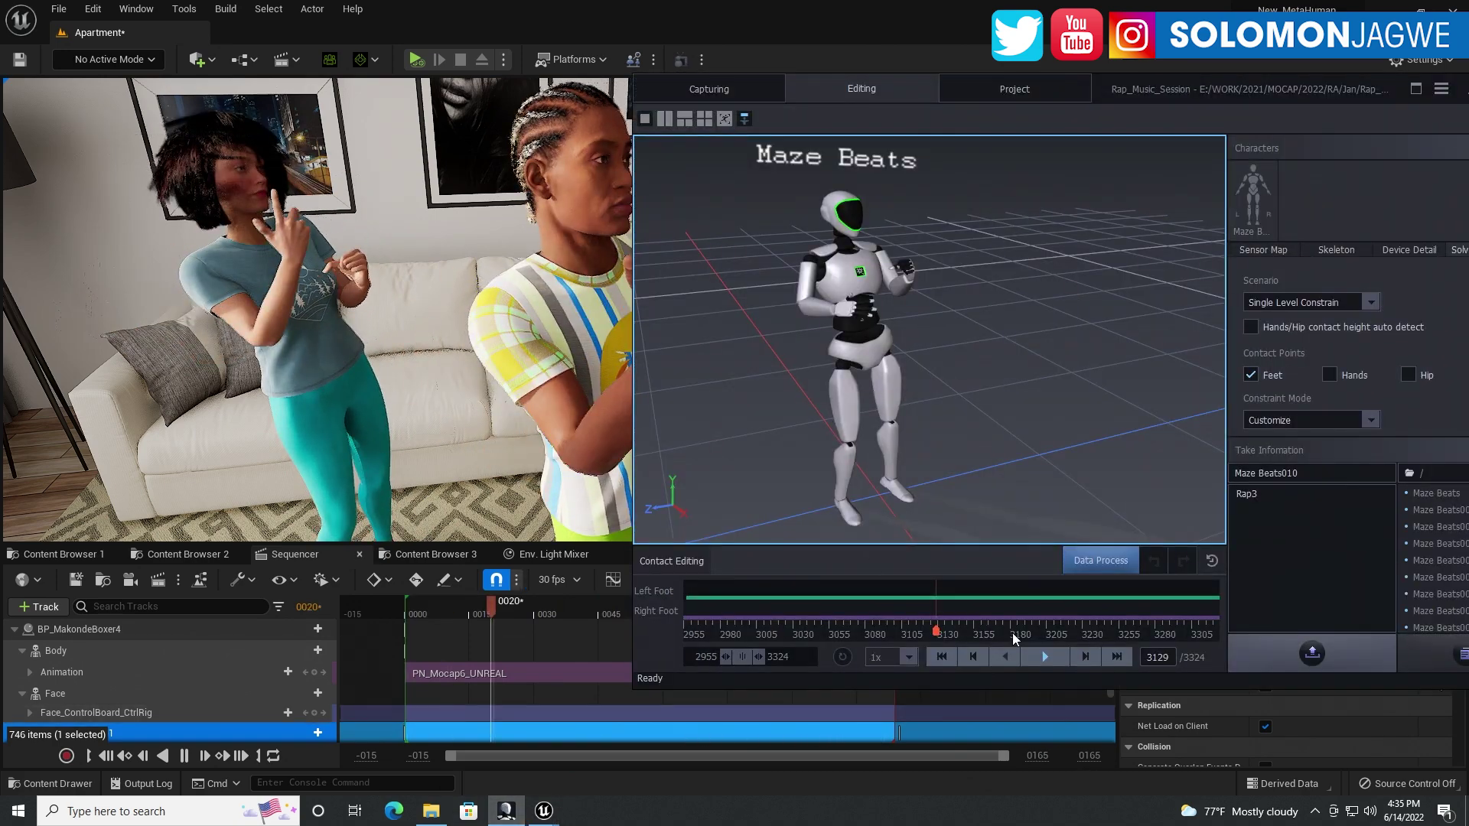
Play the Maze Beats take in Axis Studio, then return to the Unreal editor.
left_click(1046, 657)
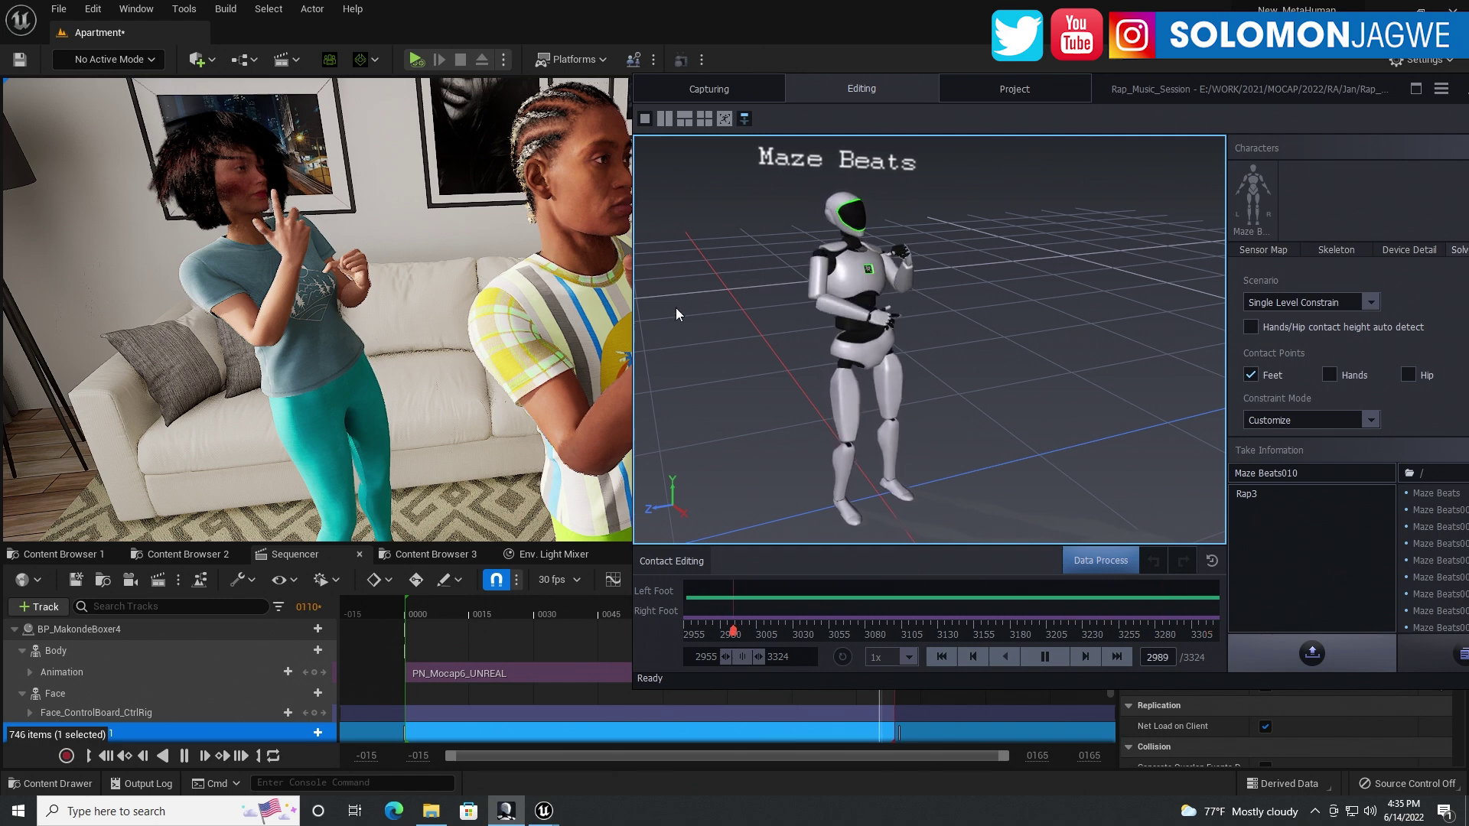
left_click(297, 270)
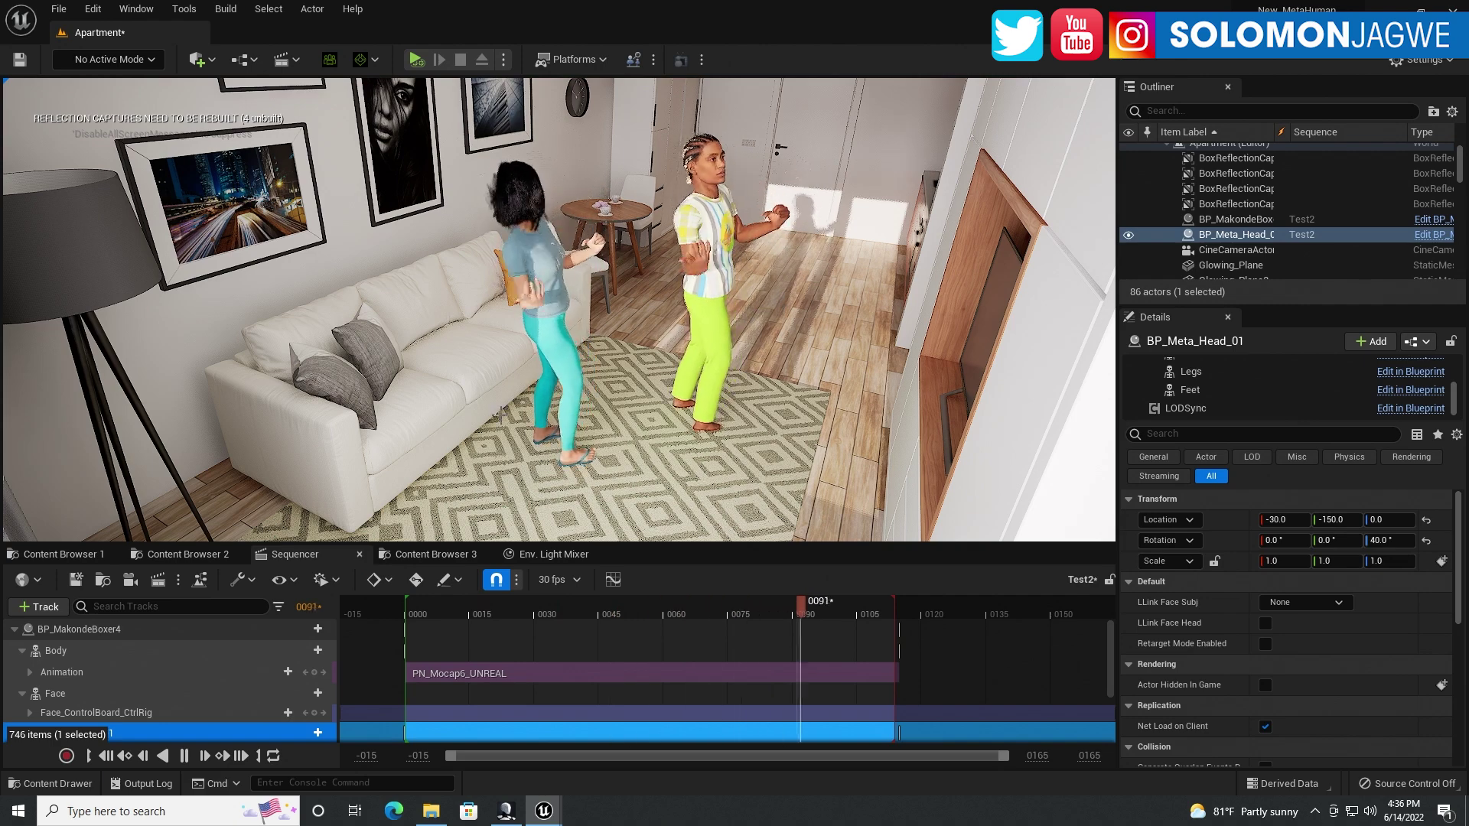
Rewind Test2 to frame 0000 and replay both MetaHumans dancing PN_Mocap6.
left_click(185, 757)
left_click(105, 756)
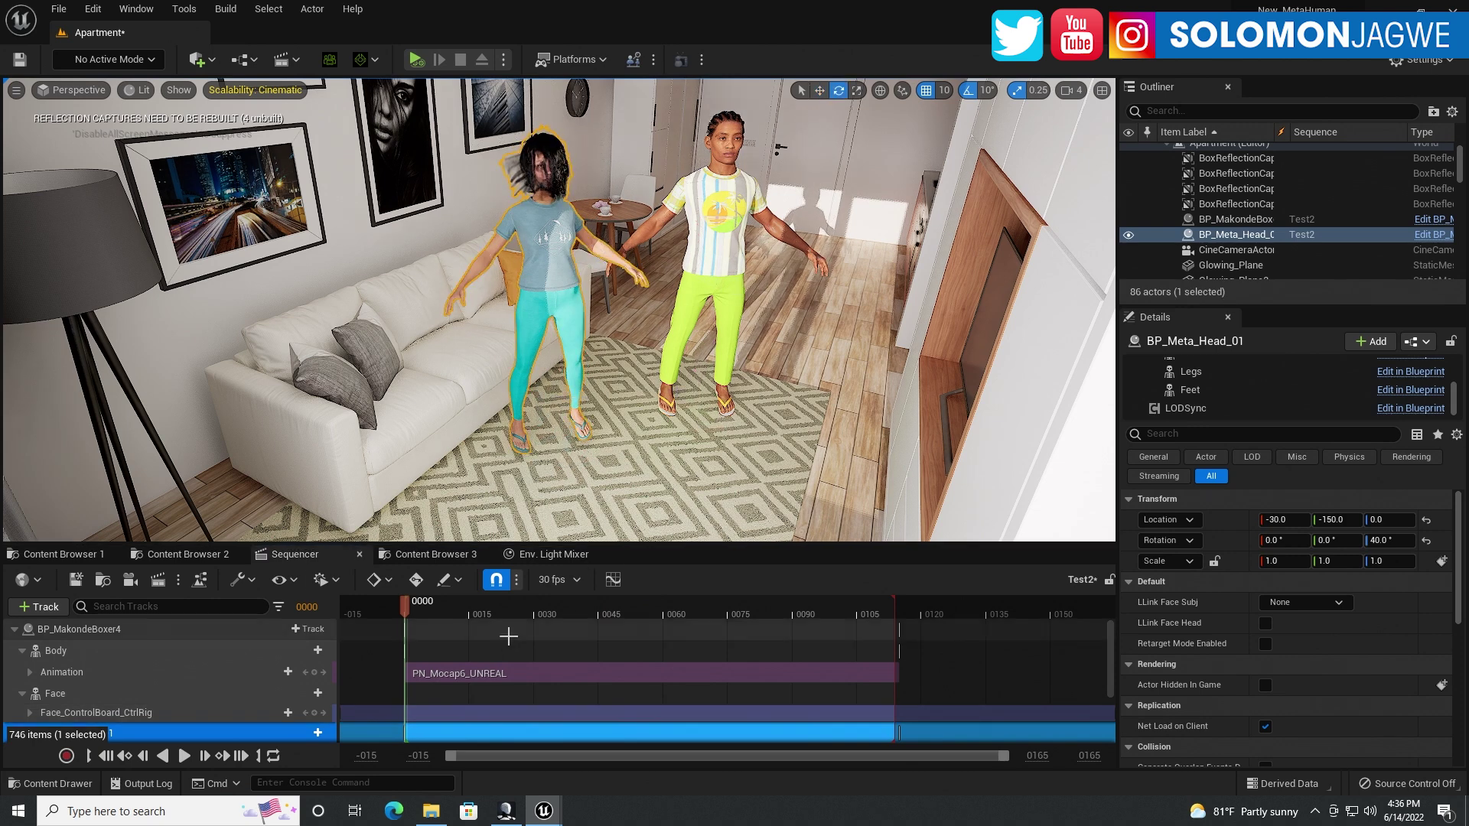
left_click(184, 757)
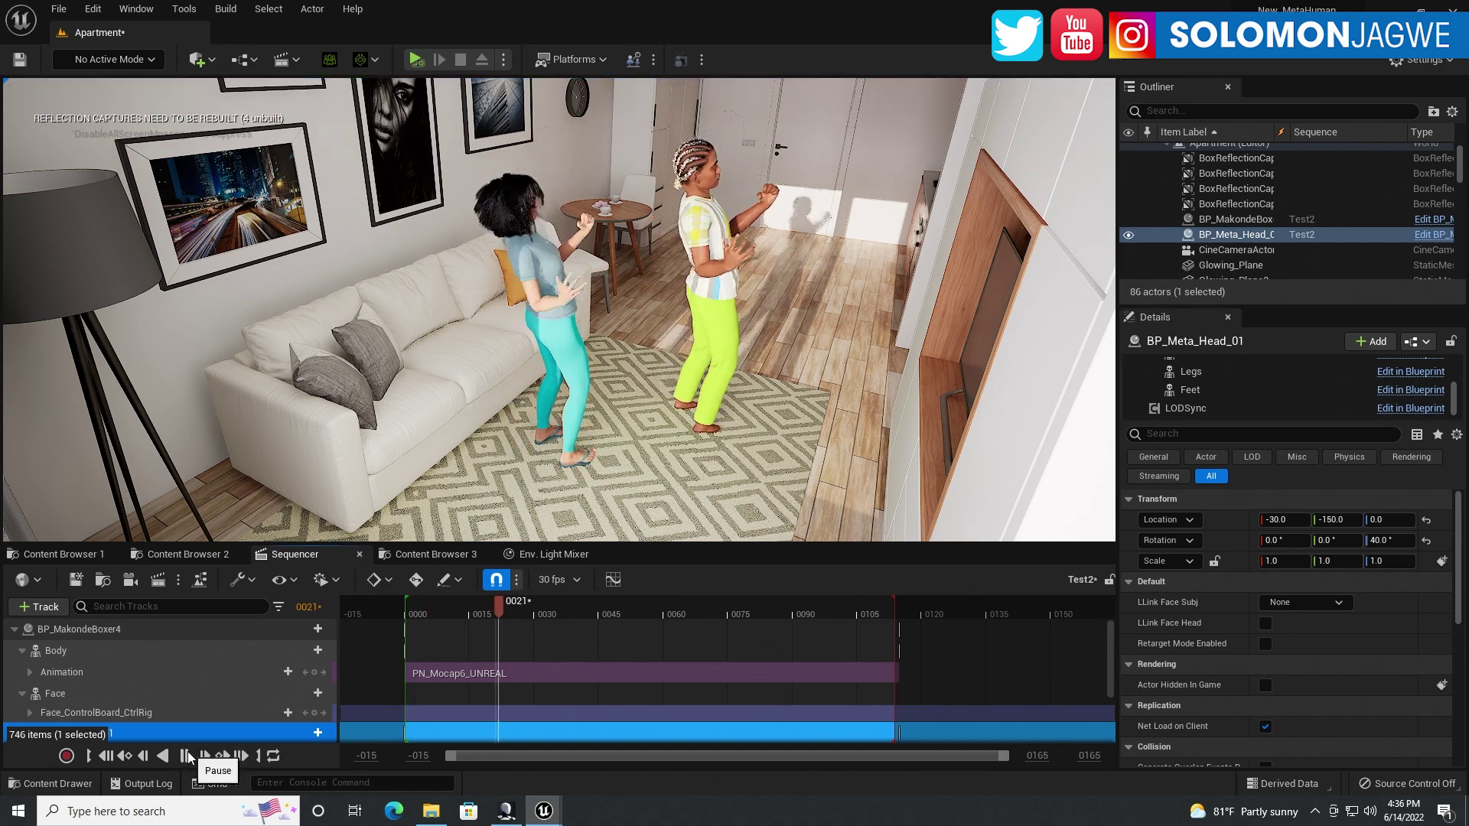